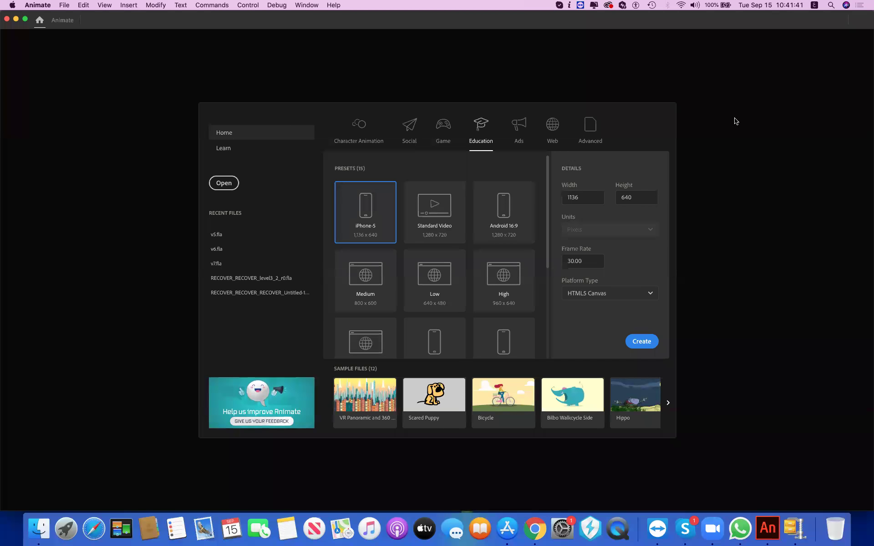
left_click(591, 198)
left_click(334, 5)
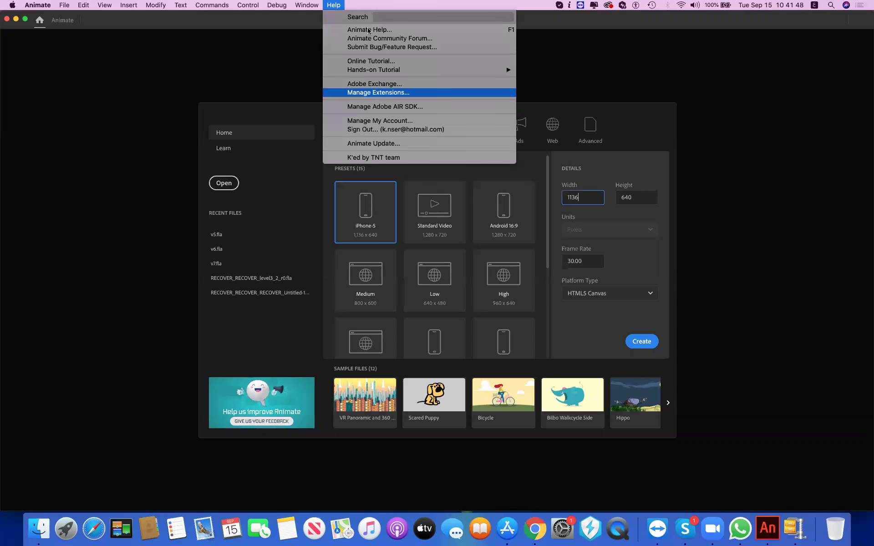
left_click(373, 157)
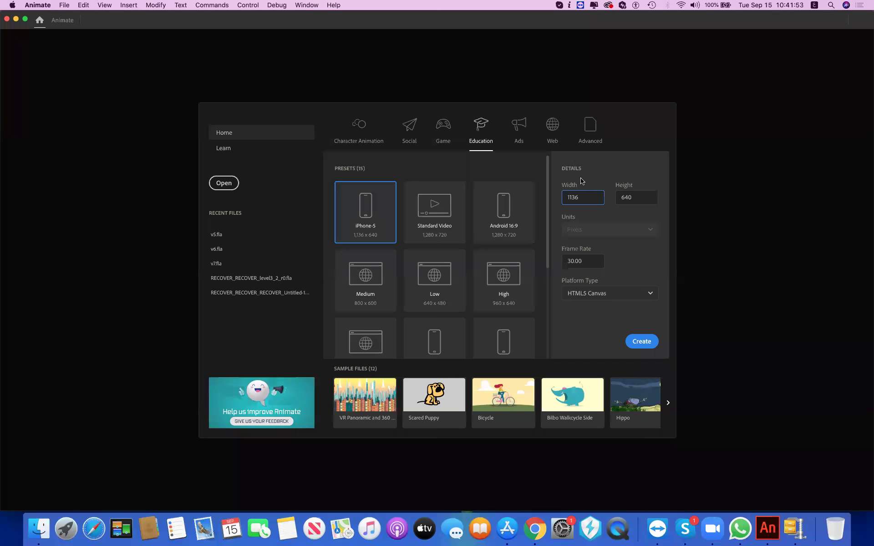
left_click(485, 27)
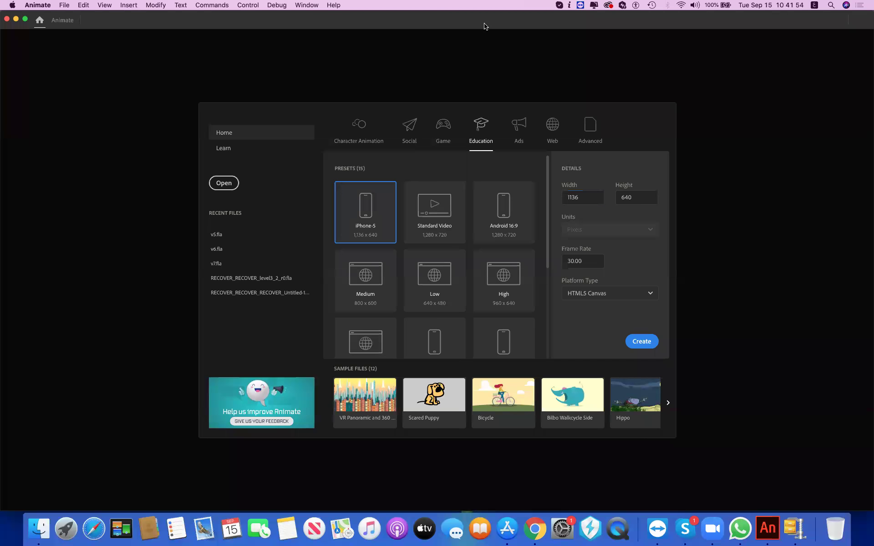
Step: Set the new document's size to 800 wide by 600 high
left_click(588, 198)
key("super+a")
left_click(581, 201)
key("Tab")
left_click(571, 198)
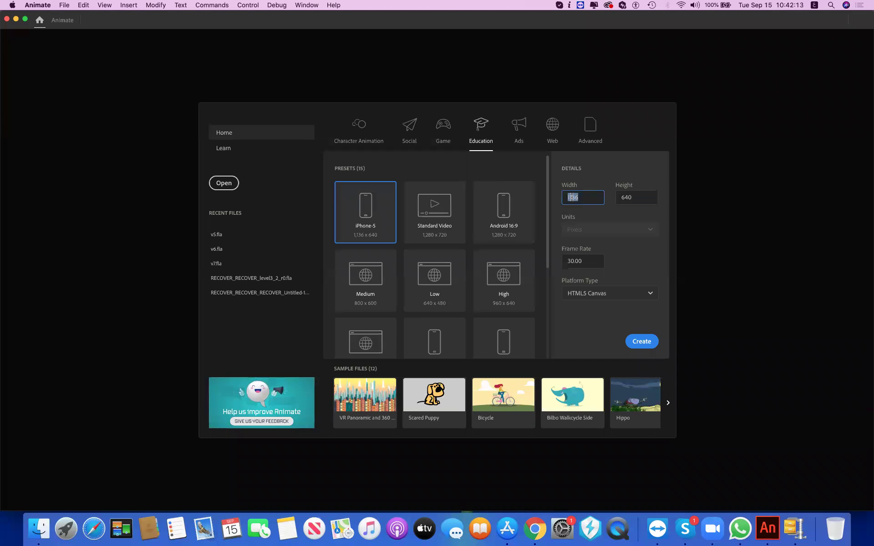
left_click(593, 198)
double_click(592, 199)
type("800")
key("Tab")
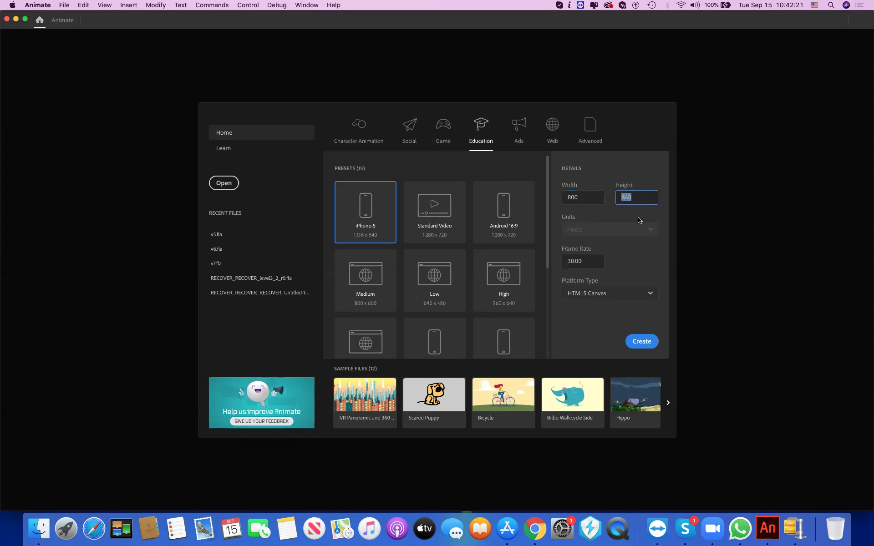
type("600")
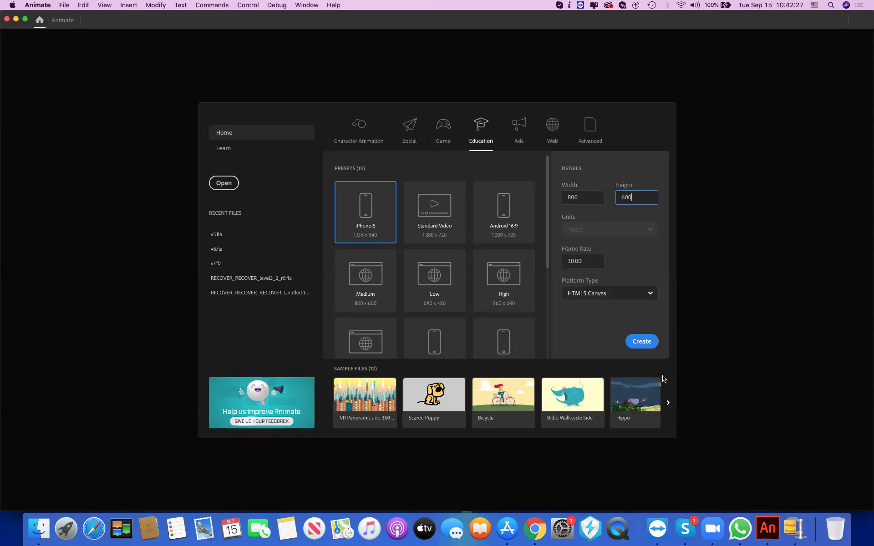
Step: Choose ActionScript 3.0 as the platform type and create the document
left_click(605, 294)
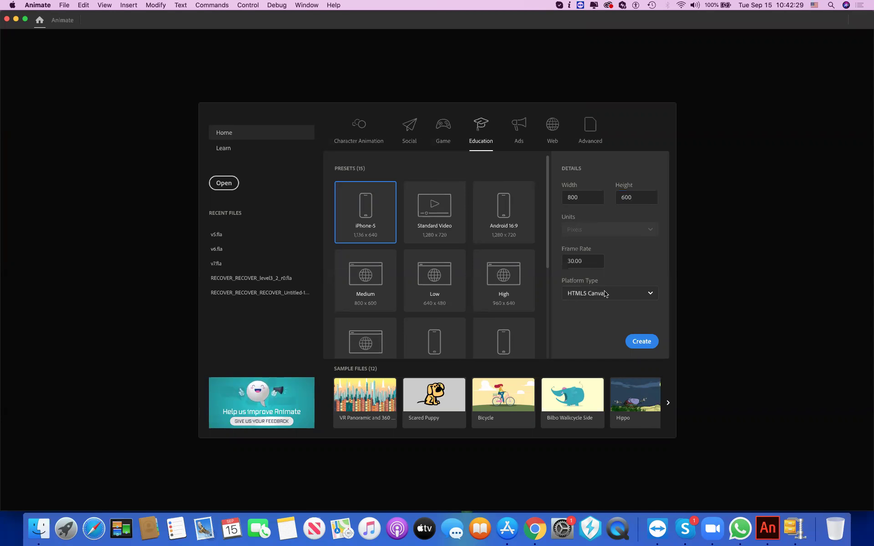
left_click(522, 368)
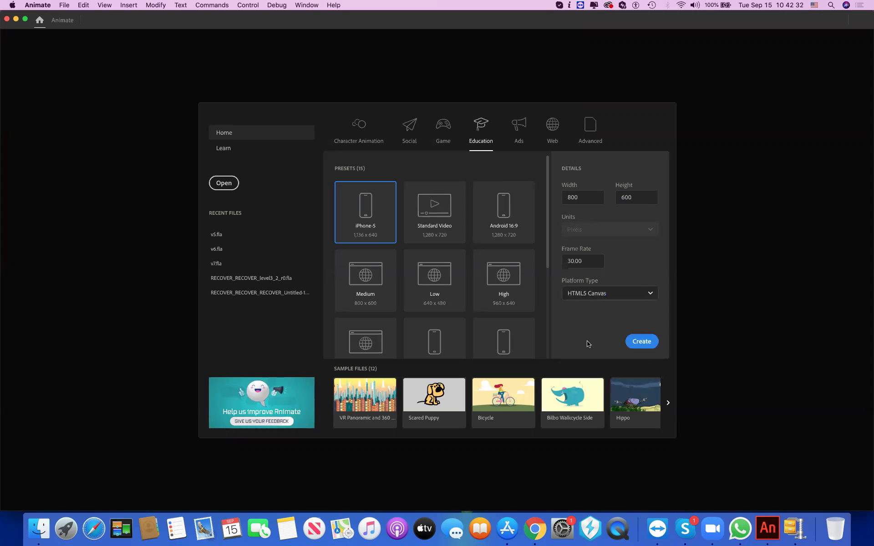
left_click(596, 293)
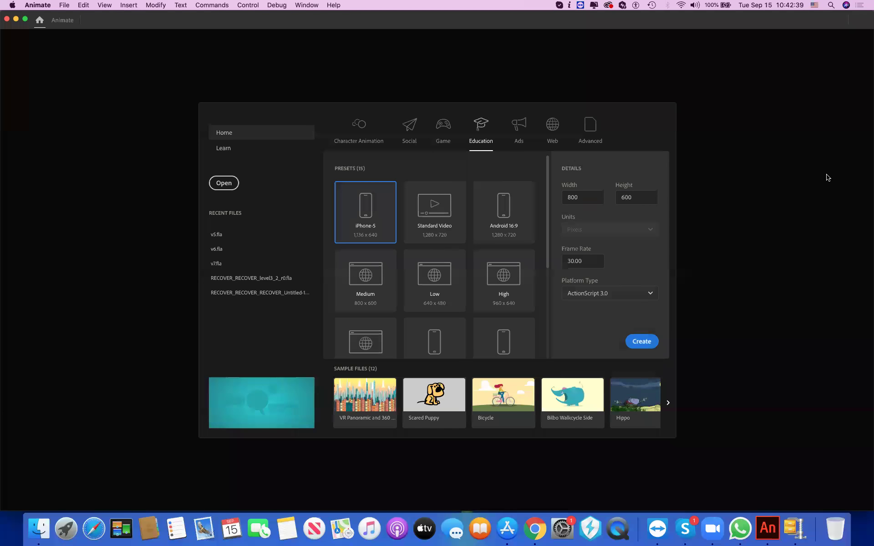
key("Return")
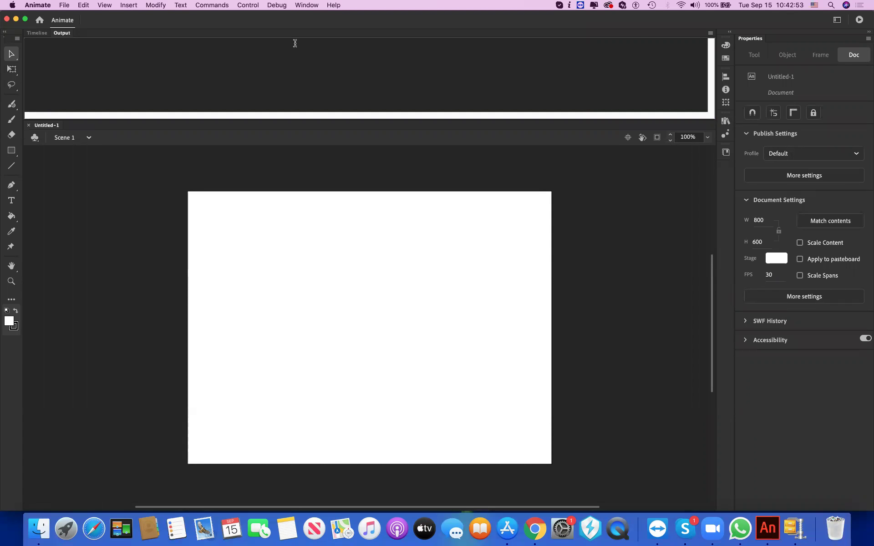
Step: Reset the Classic workspace to its original layout and make the timeline area taller
left_click(306, 5)
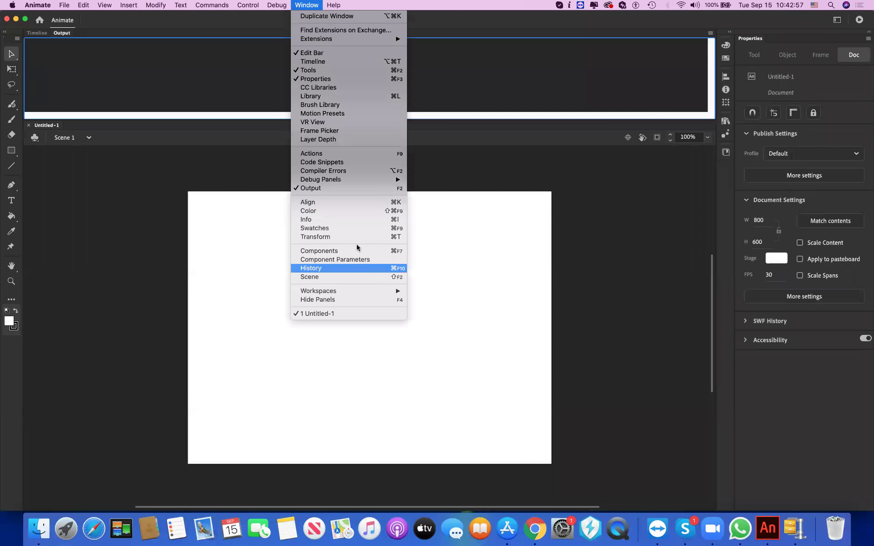
mouse_move(346, 291)
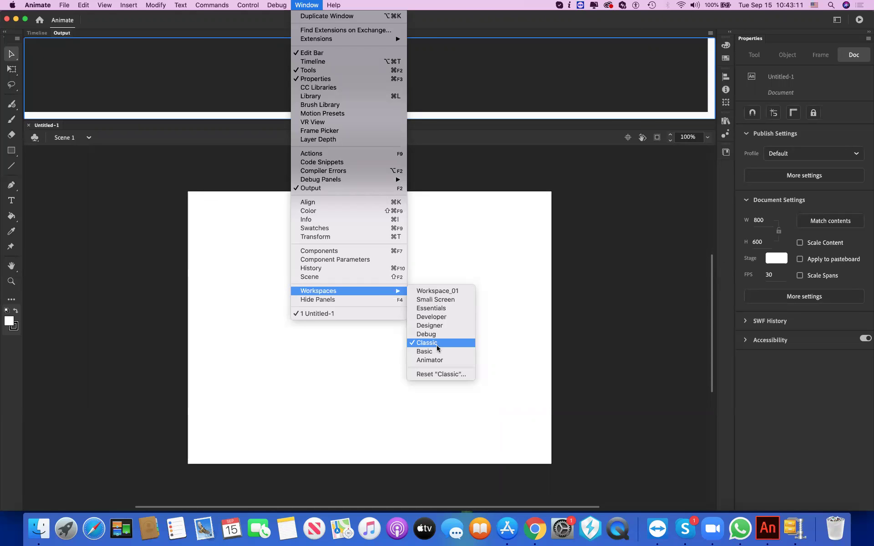
left_click(439, 374)
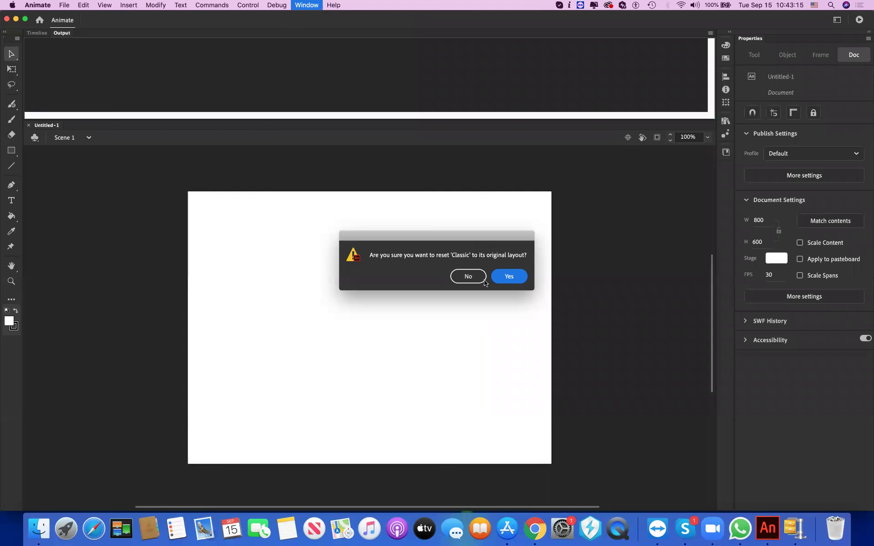
key("Return")
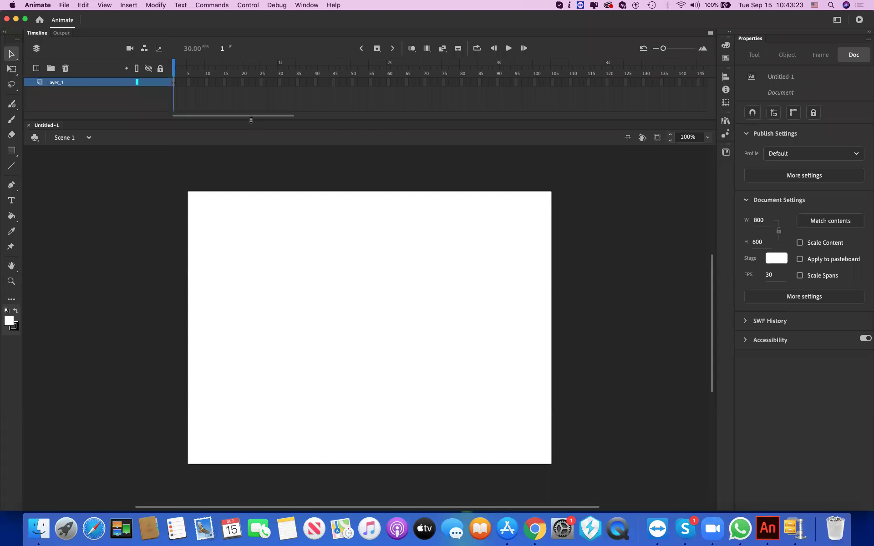
left_click_drag(251, 120, 252, 159)
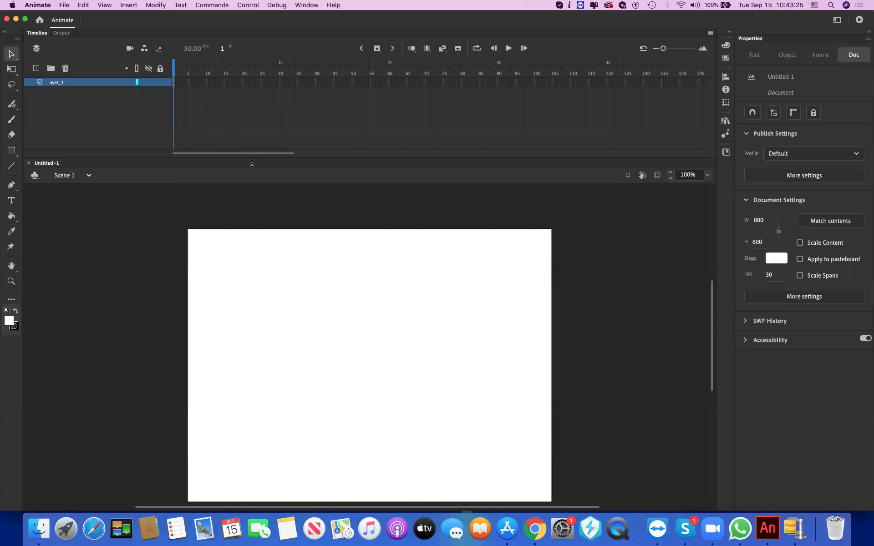
Step: Draw an oval about 221 px wide and 235 px high near the middle of the stage
left_click(11, 151)
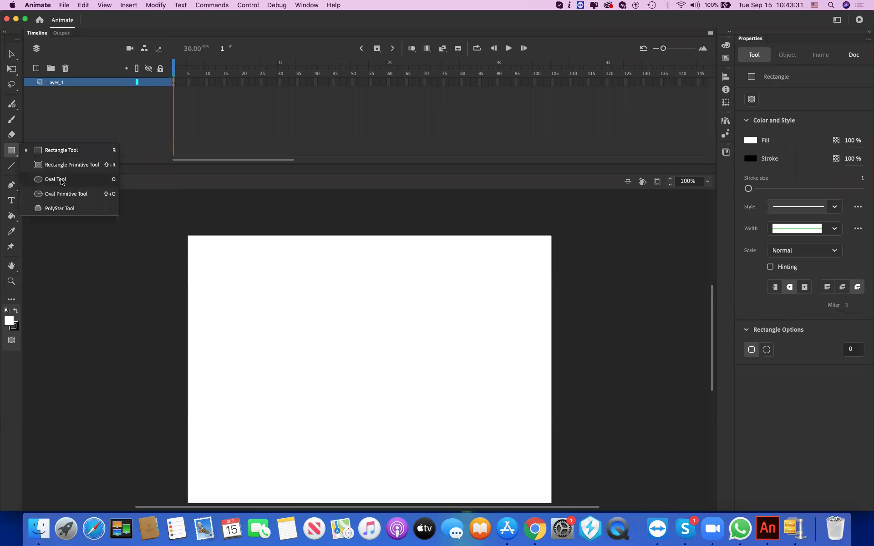
left_click(62, 181)
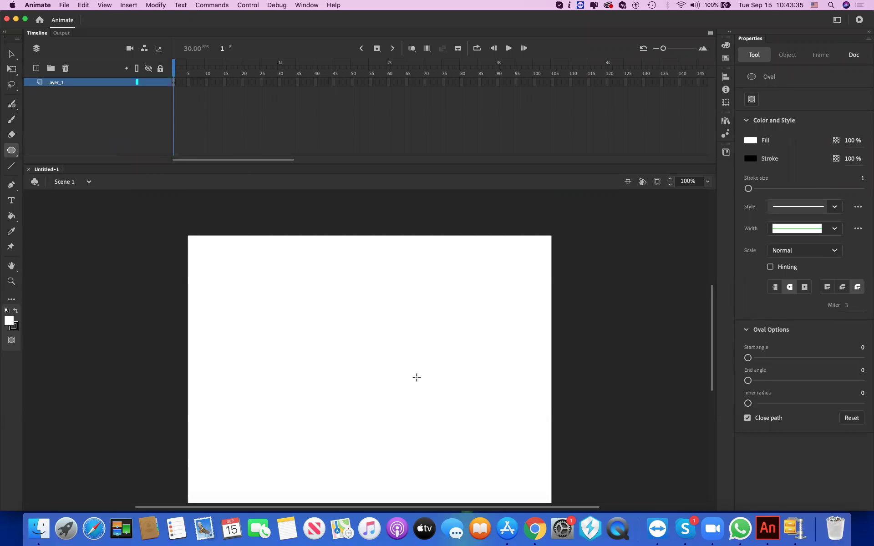
left_click_drag(348, 298, 452, 401)
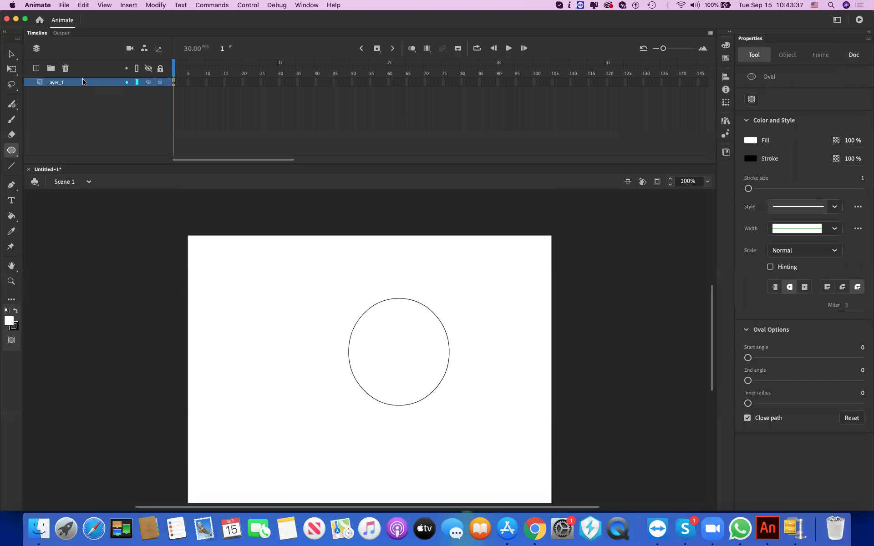
Step: Select the whole oval, change its fill to pinkish red, and deselect it
left_click(8, 54)
key("v")
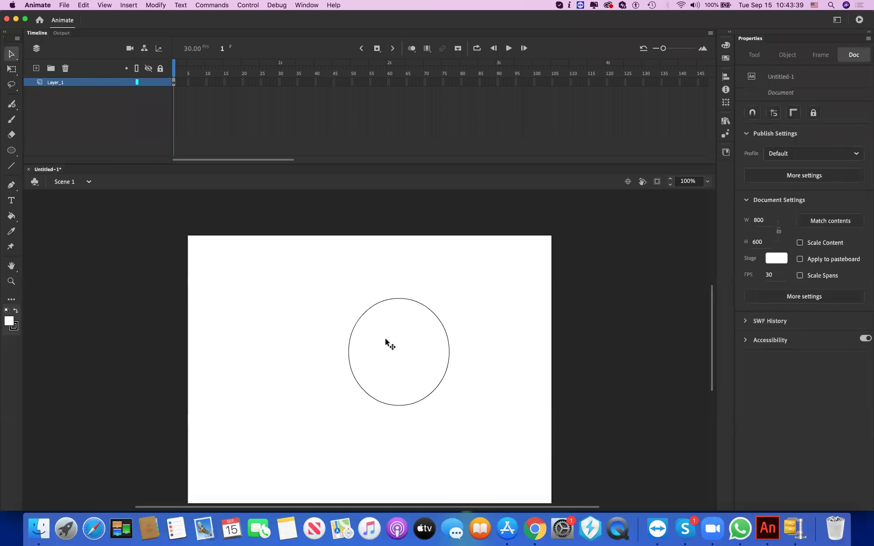
key("super+a")
left_click_drag(253, 241, 519, 473)
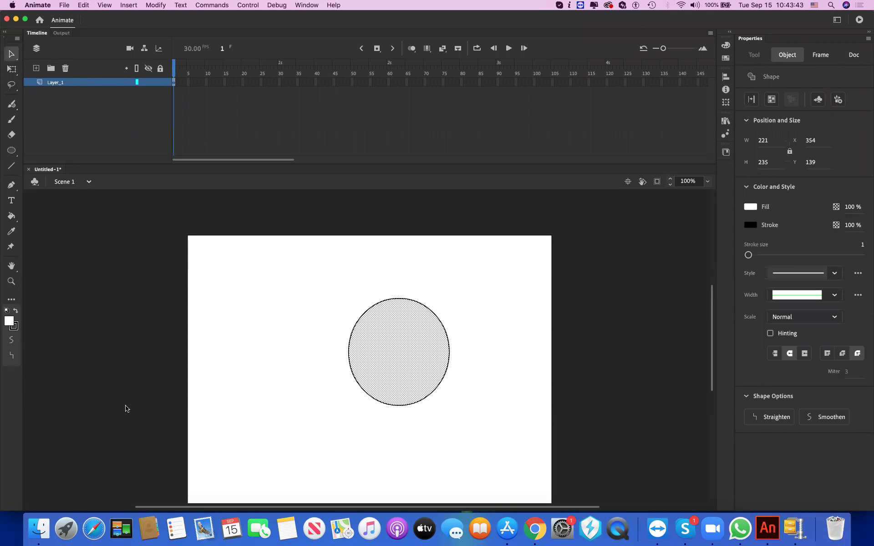
left_click(9, 321)
left_click(132, 397)
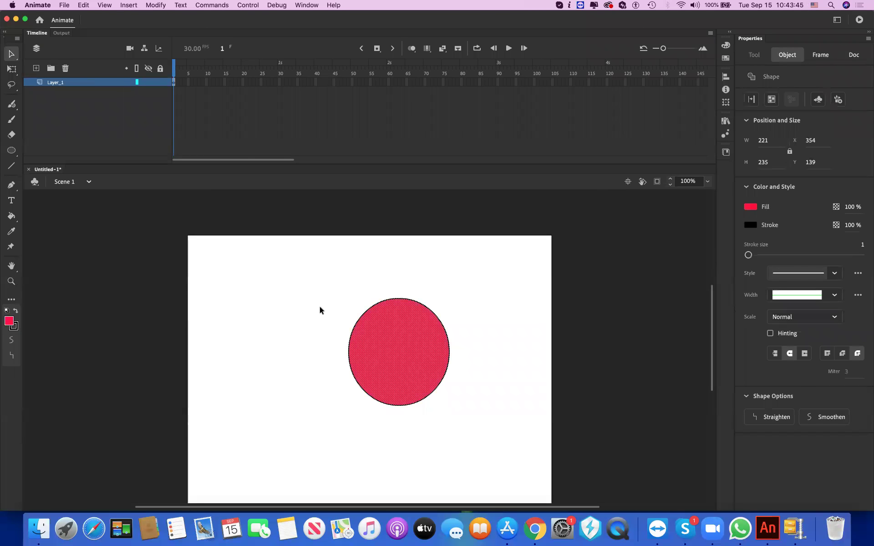
left_click(467, 283)
left_click_drag(484, 284, 332, 412)
left_click(333, 312)
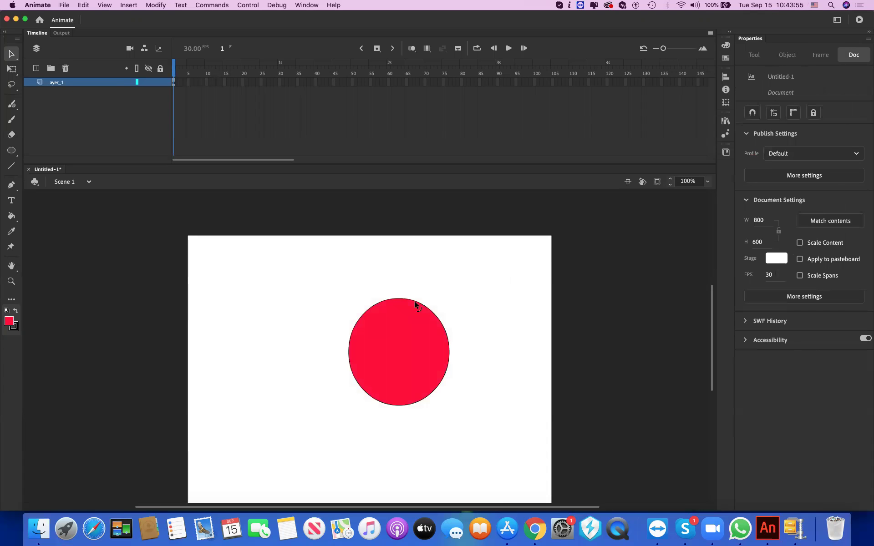
Step: Experiment with bending the red oval's upper outline and leave it pulled up and right into a rounded teardrop tip
left_click_drag(431, 288, 400, 346)
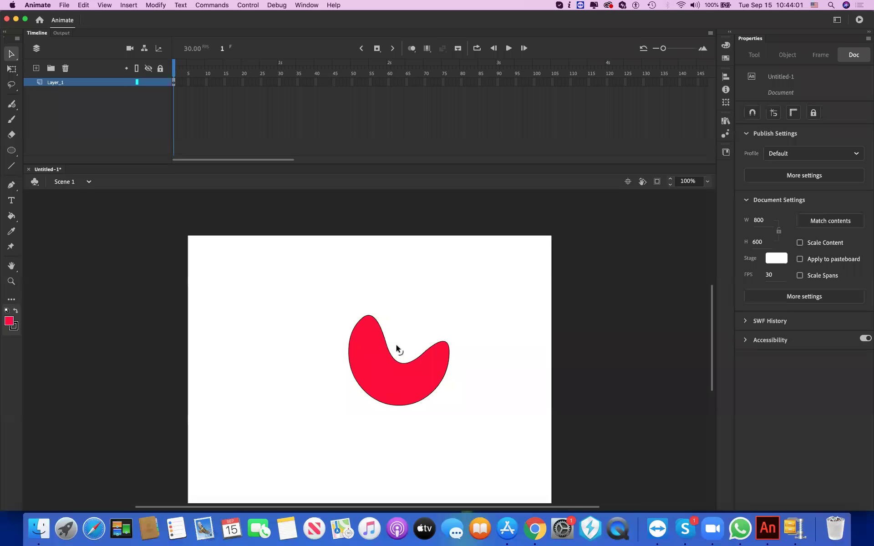
left_click_drag(396, 346, 429, 316)
key("super+z")
key("super+z")
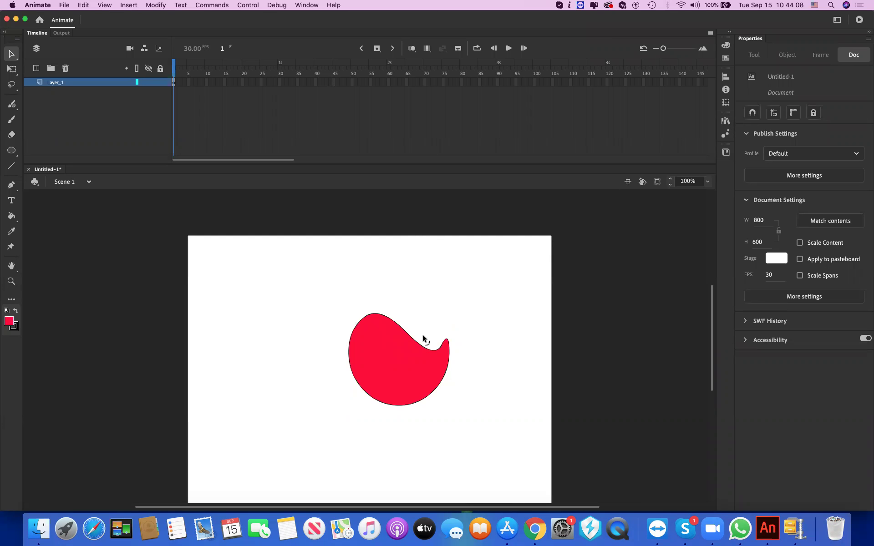
key("super+z")
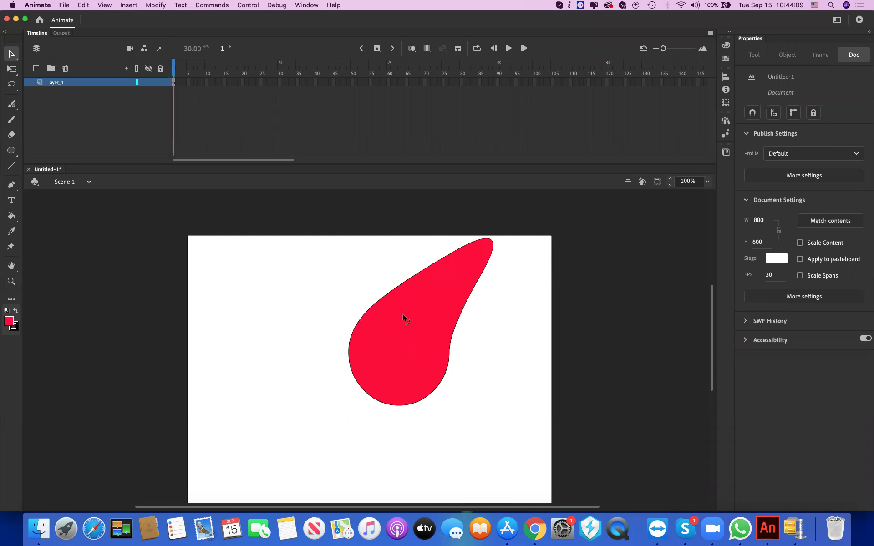
key("super+z")
key("super+z")
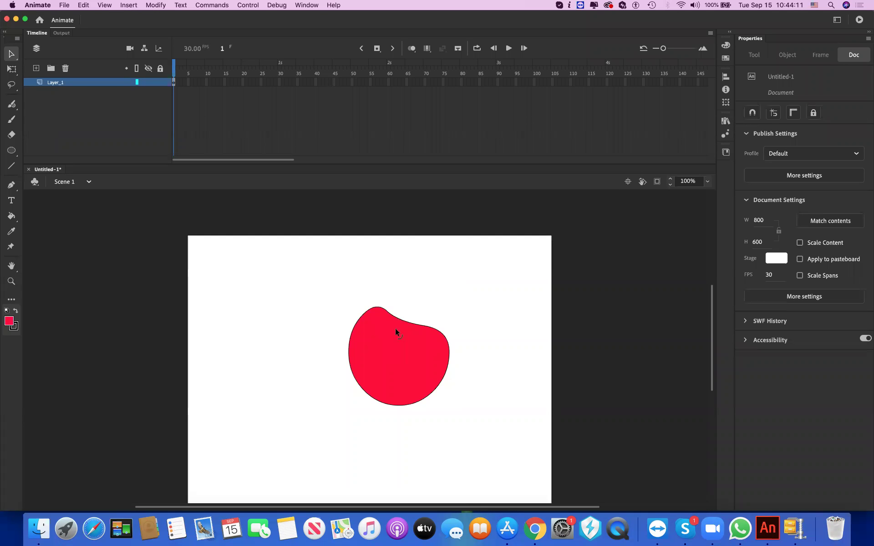
key("super+y")
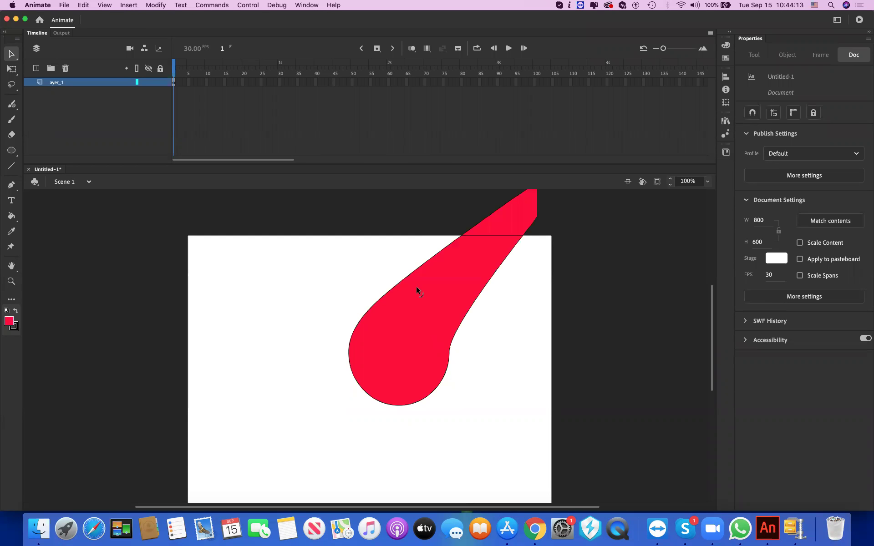
key("super+z")
key("super+z")
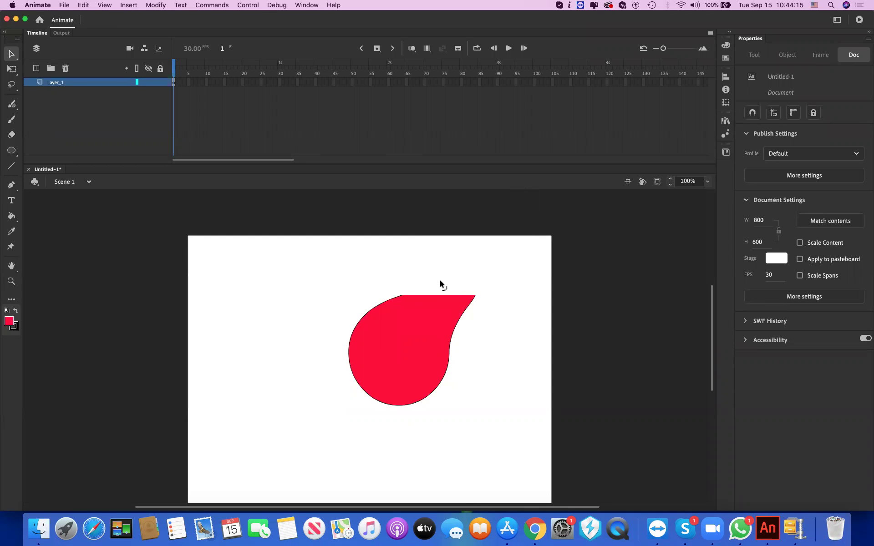
key("super+z")
key("super+z")
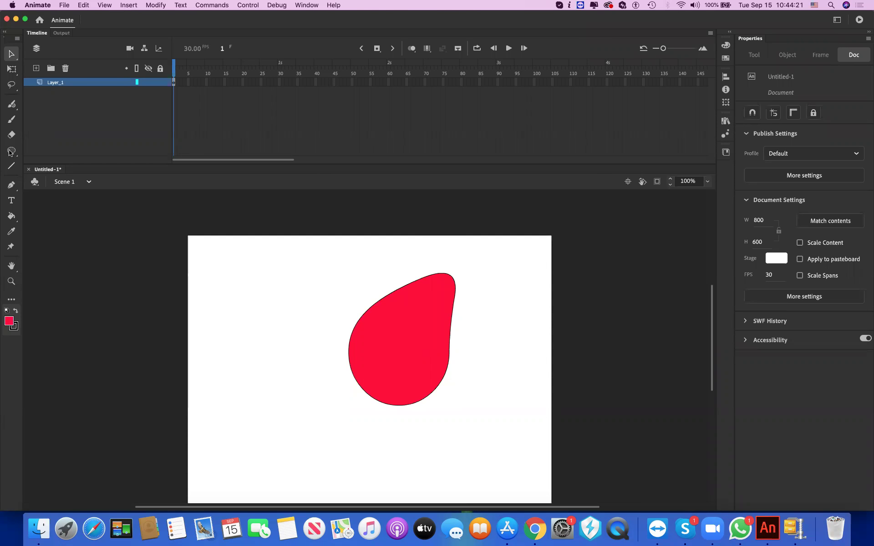
Step: Draw a second red oval to the left of the teardrop and stretch its upper edge into a tall rounded tip
key("o")
left_click_drag(192, 323, 307, 428)
key("v")
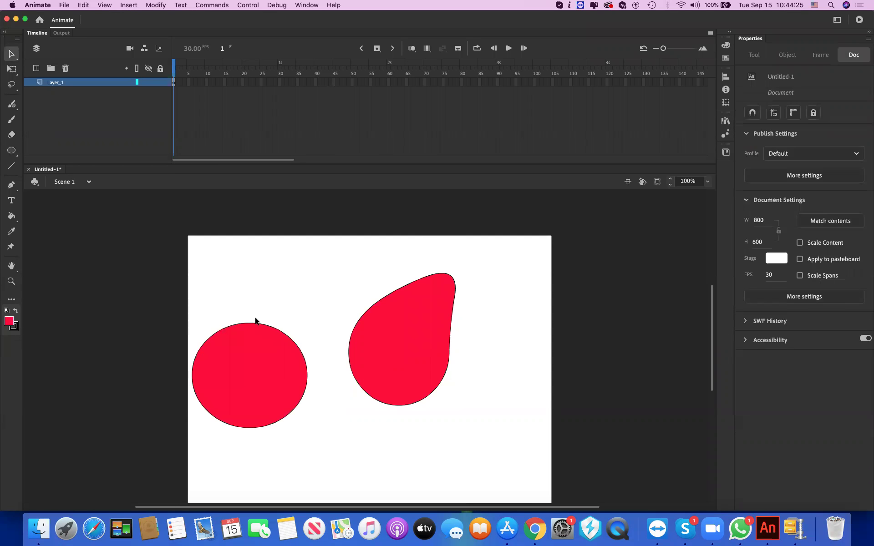
left_click_drag(253, 324, 287, 244)
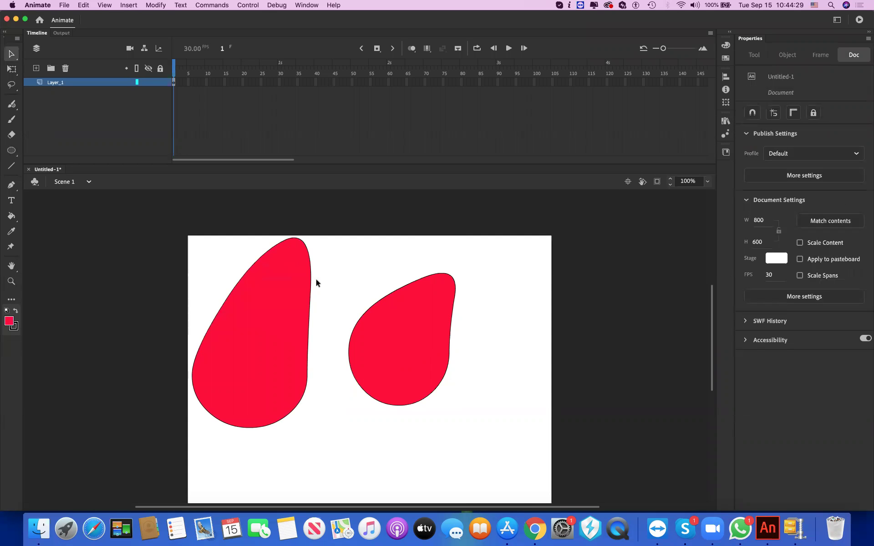
Step: Draw a zigzag of connected straight lines across the tall left shape just below its tip
left_click(11, 166)
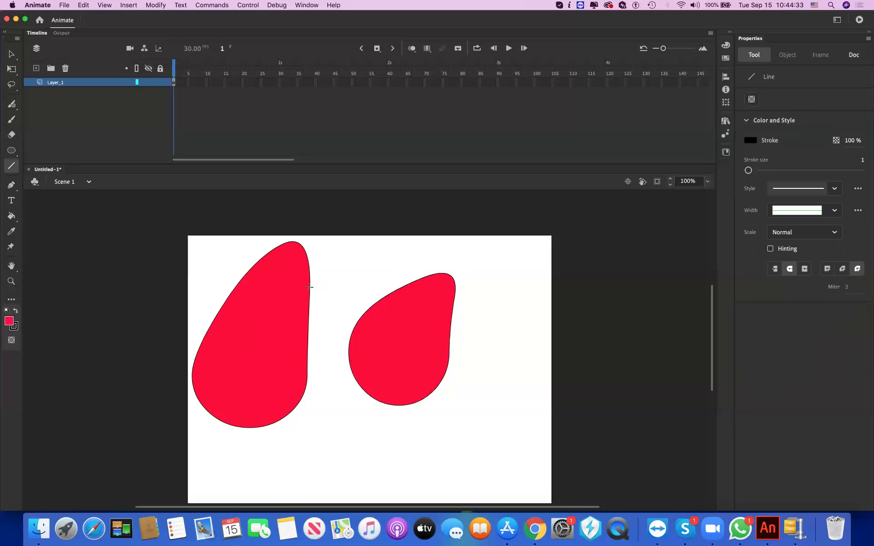
left_click_drag(300, 271, 268, 274)
key("v")
left_click(296, 263)
left_click(326, 250)
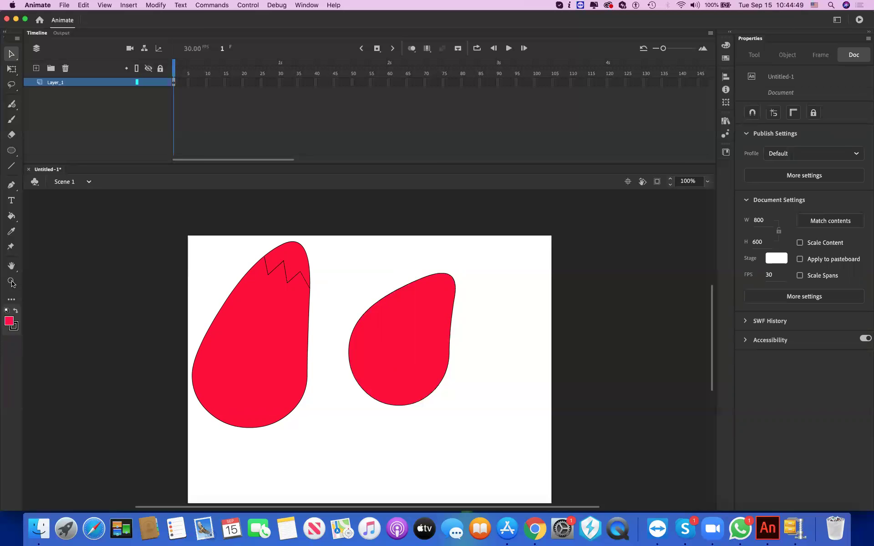
Step: Snap the zigzag's left end onto the tall shape's outline and close the loose corners at its two peaks
key("z")
left_click(328, 326)
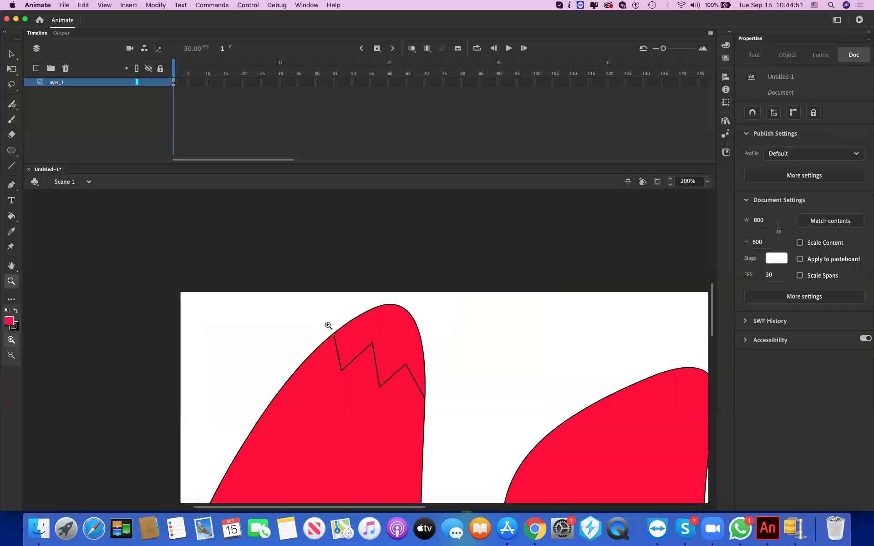
left_click(274, 307)
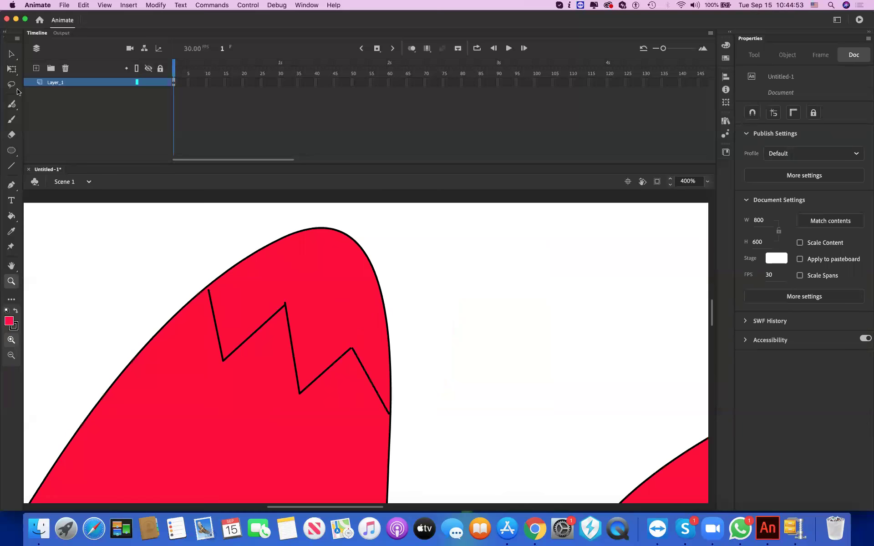
left_click(280, 322)
key("v")
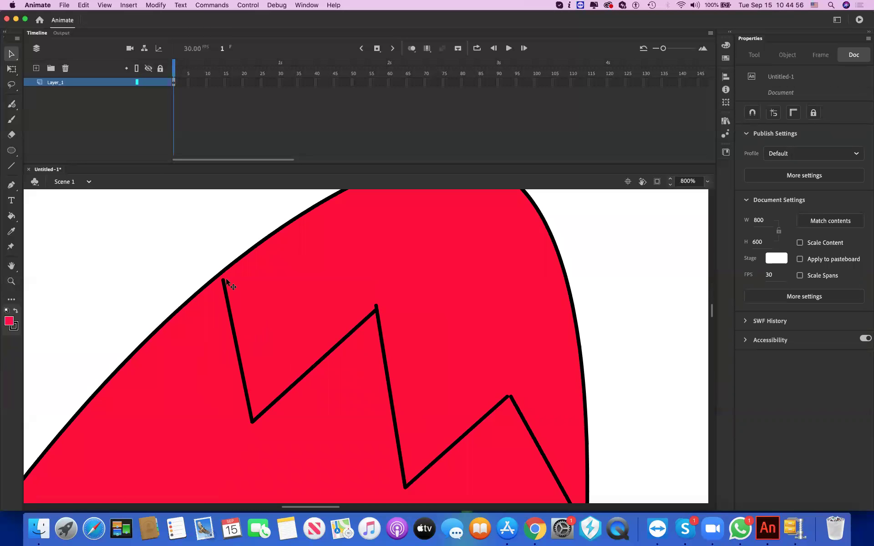
left_click_drag(224, 282, 220, 274)
left_click_drag(376, 310, 365, 301)
key("super+z")
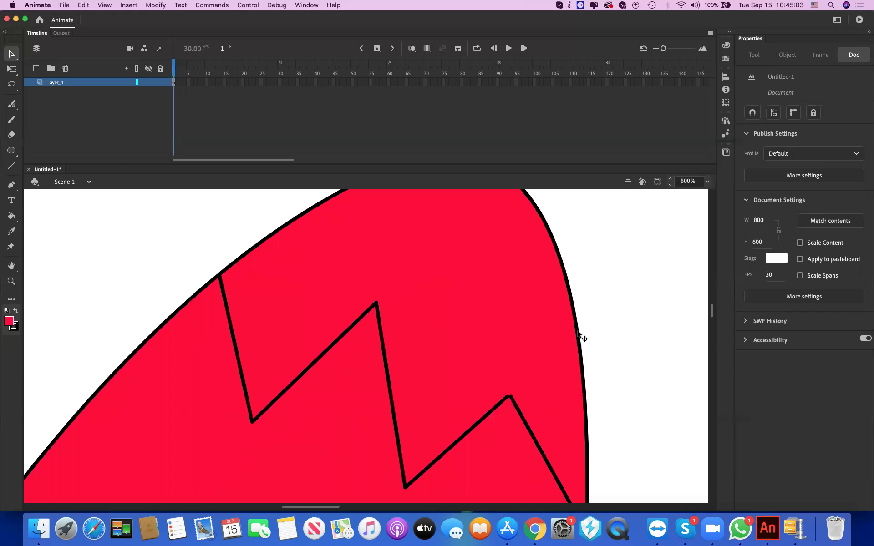
left_click_drag(337, 211, 343, 212)
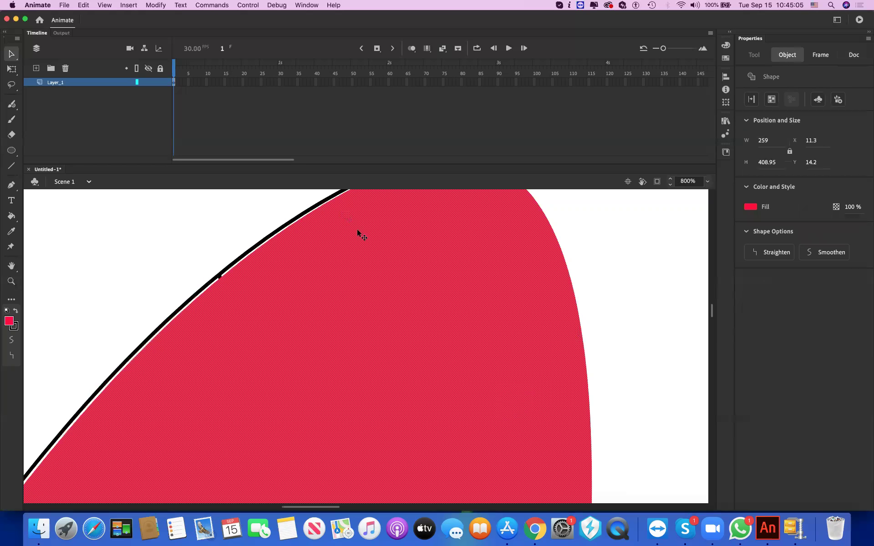
key("super+z")
left_click_drag(504, 400, 509, 396)
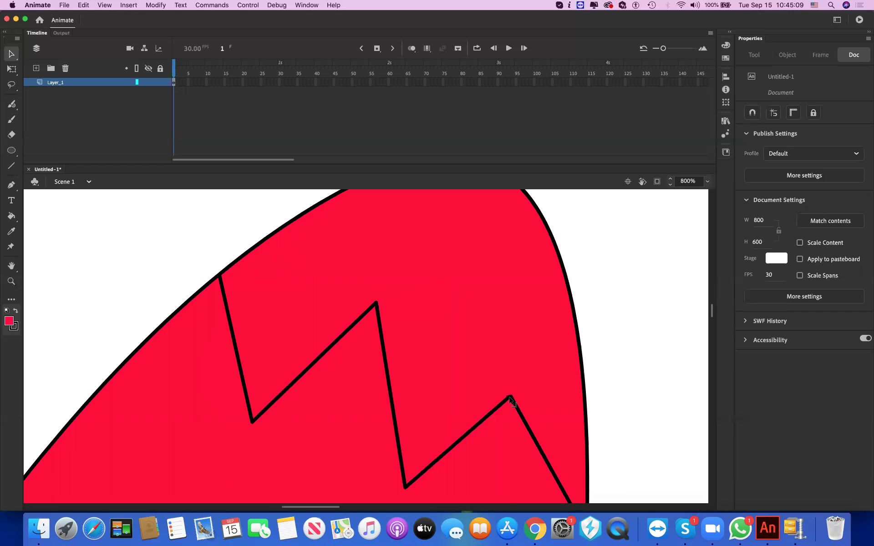
Step: Check how the zigzag divides the tall shape by selecting the fill below it and then the whole shape, and clear the selection
left_click(708, 183)
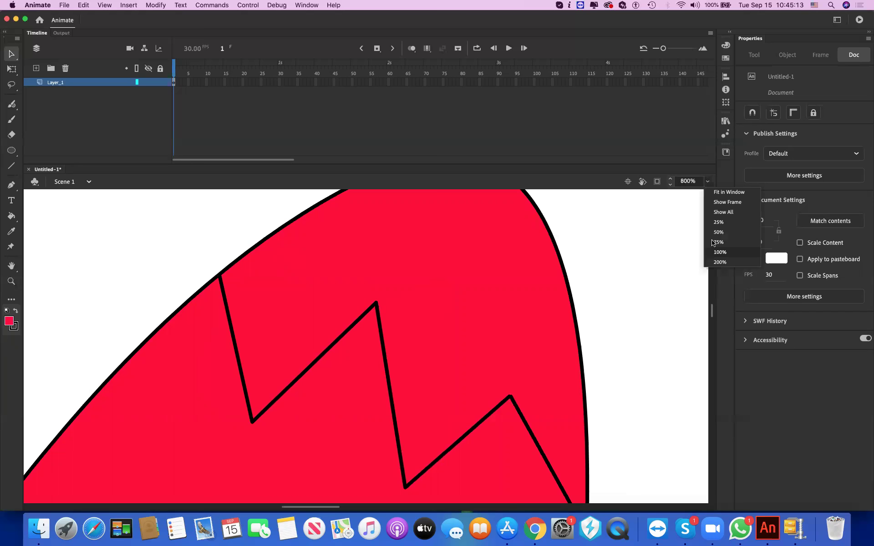
left_click(458, 309)
key("super+5")
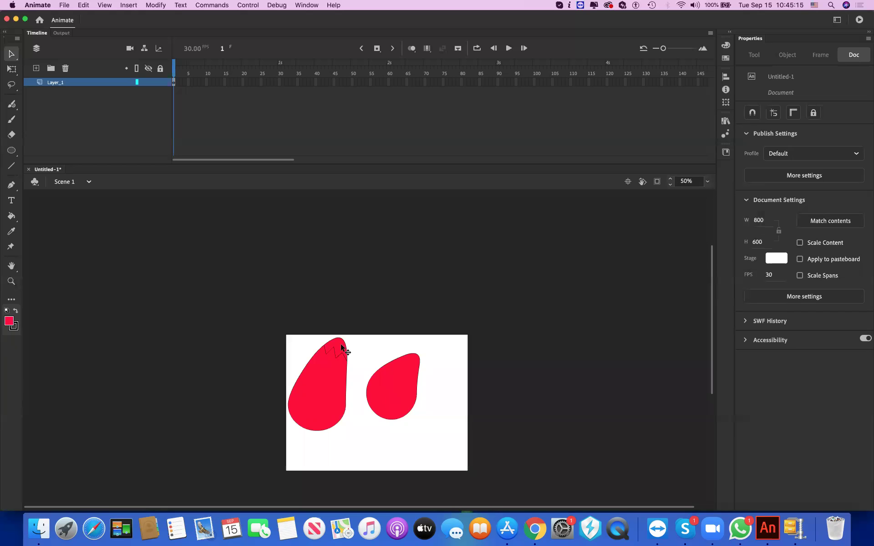
left_click(331, 370)
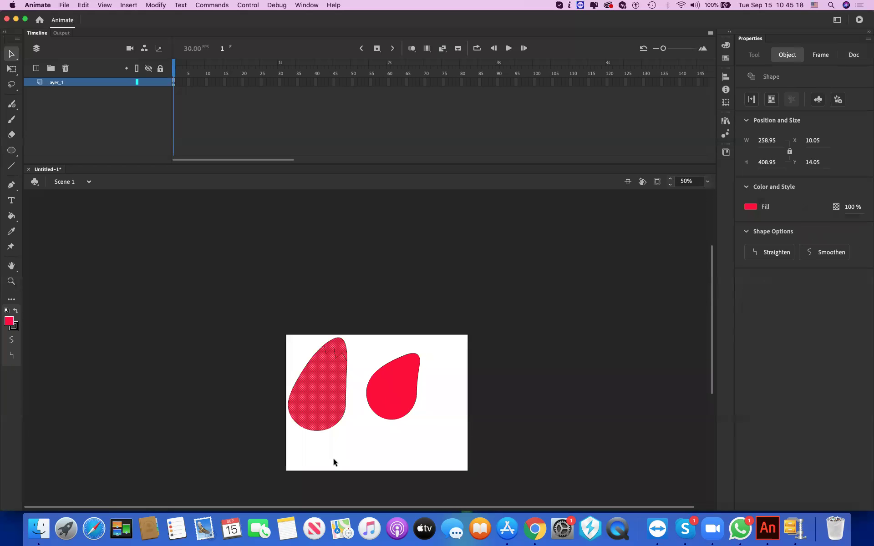
left_click_drag(356, 485, 358, 485)
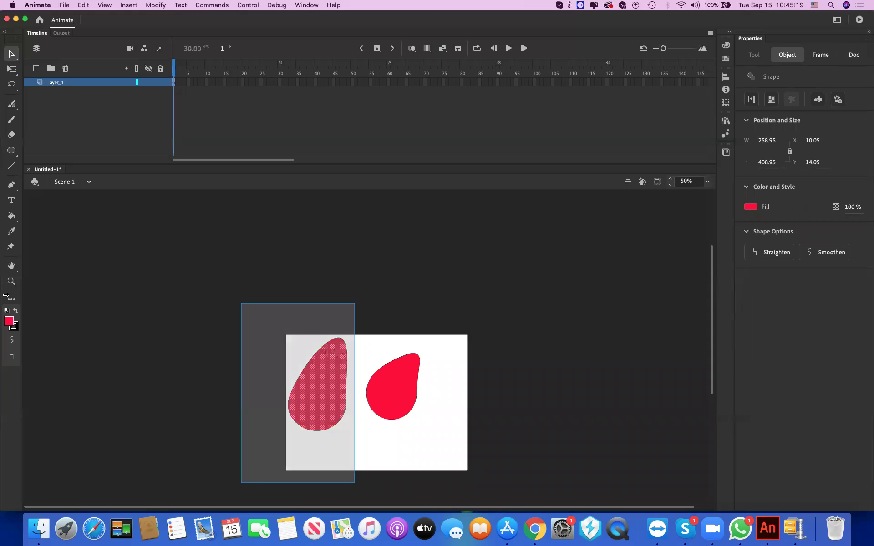
key("z")
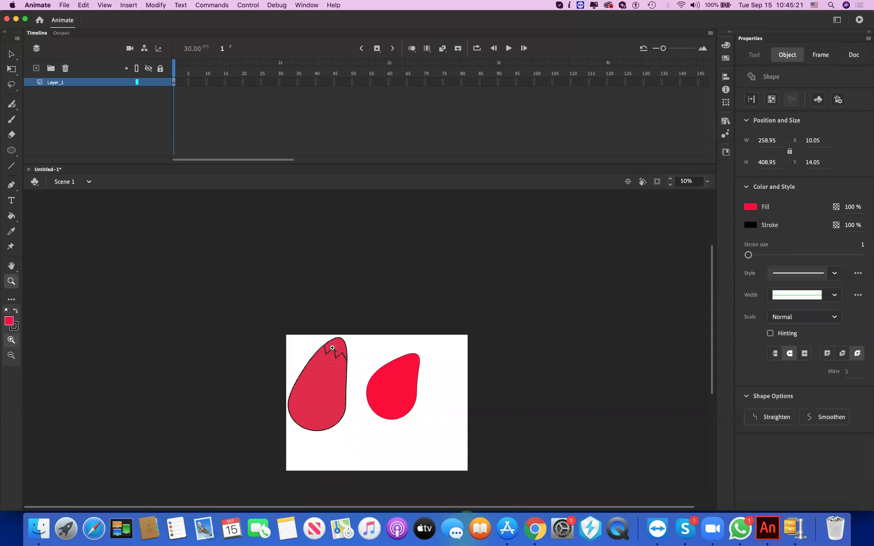
left_click(333, 350)
left_click(332, 350)
left_click(13, 52)
left_click(88, 315)
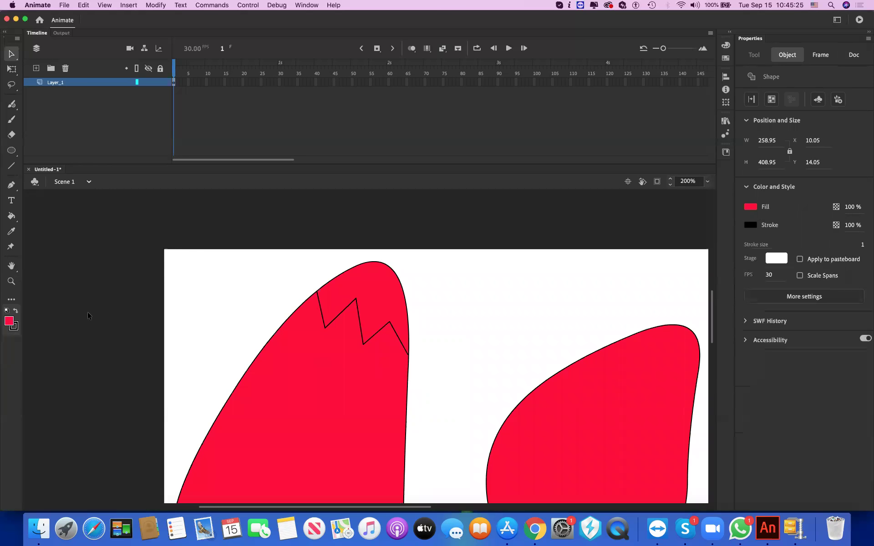
Step: Fill the tip above the zigzag with green using the Paint Bucket set to Close Medium Gaps
left_click(12, 217)
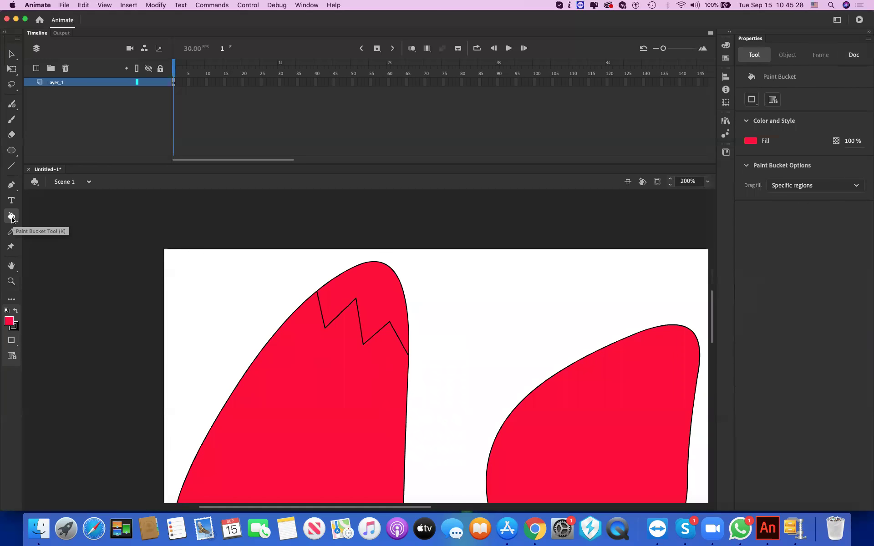
left_click(10, 341)
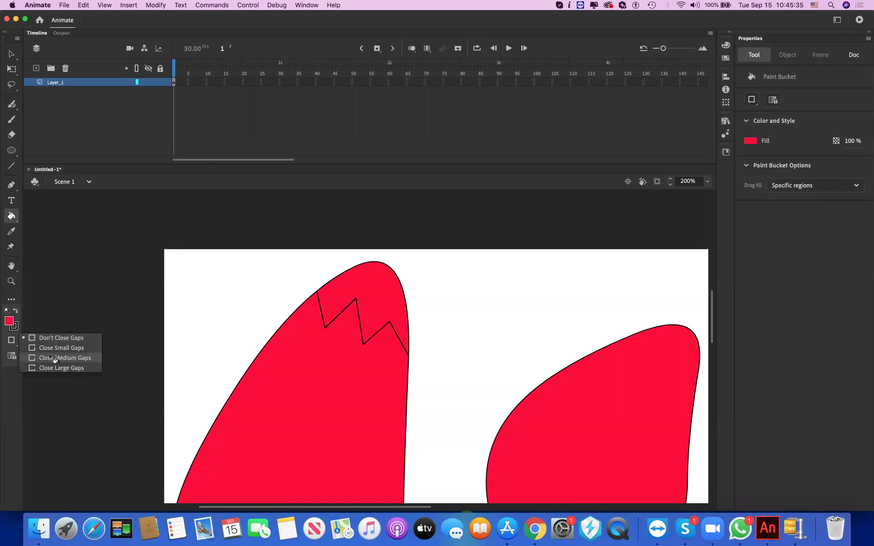
left_click(51, 357)
left_click(9, 321)
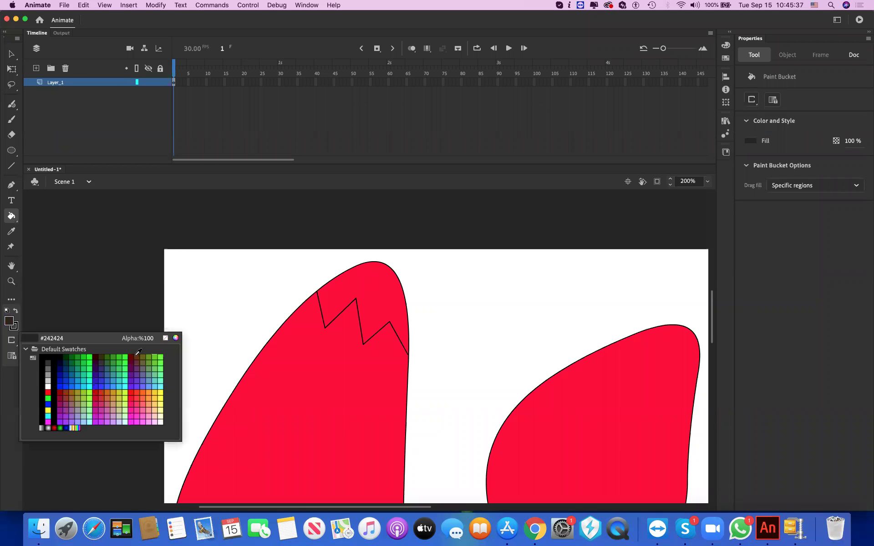
left_click(367, 291)
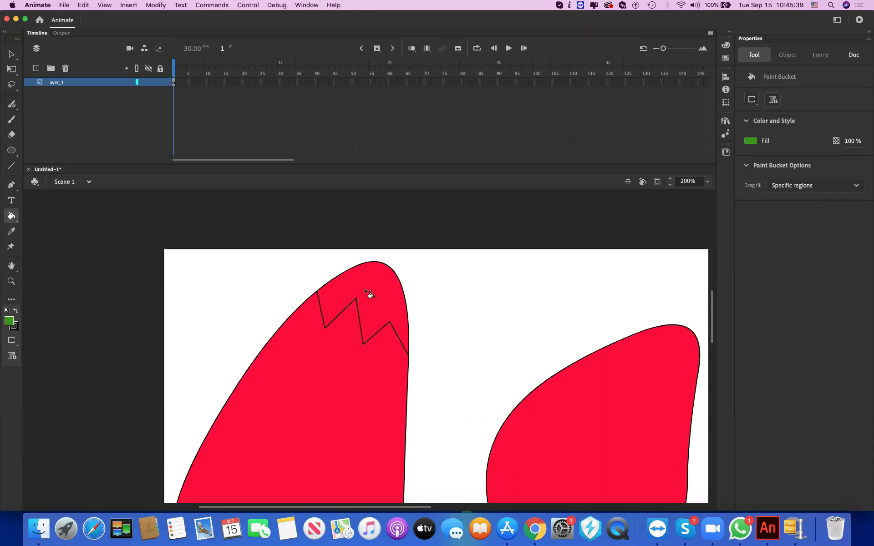
left_click(369, 293)
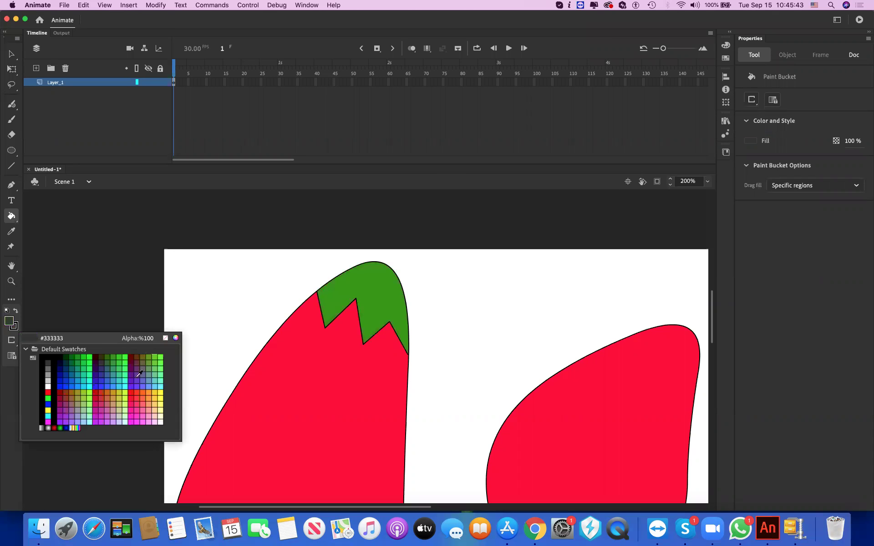
Step: Fill the tall shape's body below the zigzag with purple
left_click(137, 380)
left_click(304, 376)
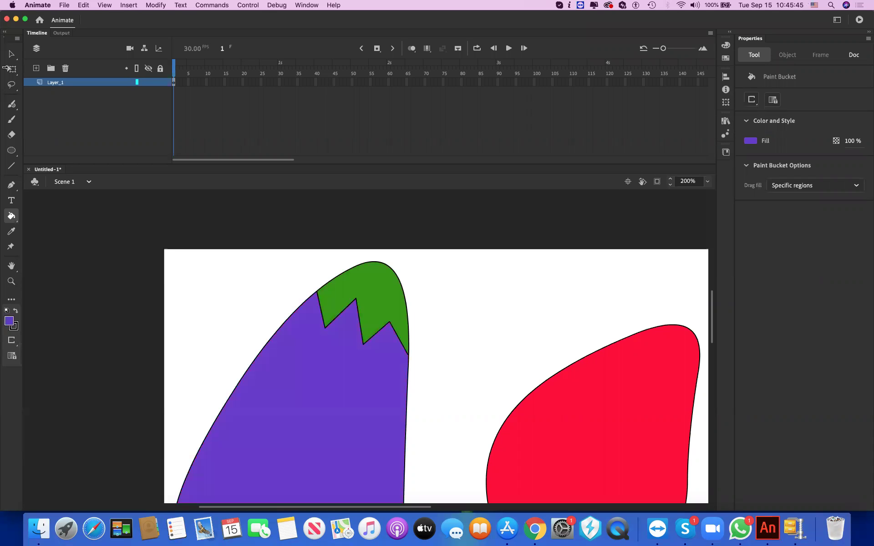
key("v")
Step: Draw a short diagonal stem line, about 56 by 44 px, rising to the right above the eggplant's green tip
left_click(708, 181)
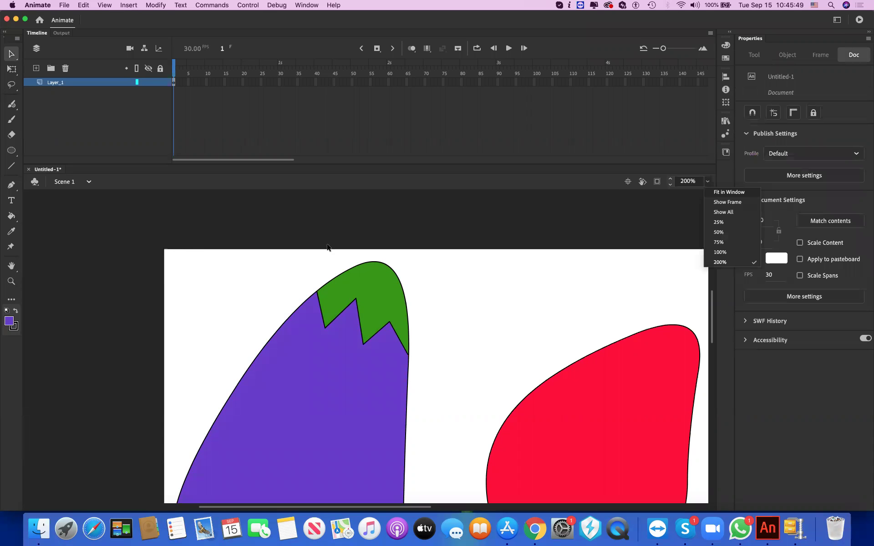
left_click_drag(172, 256, 351, 476)
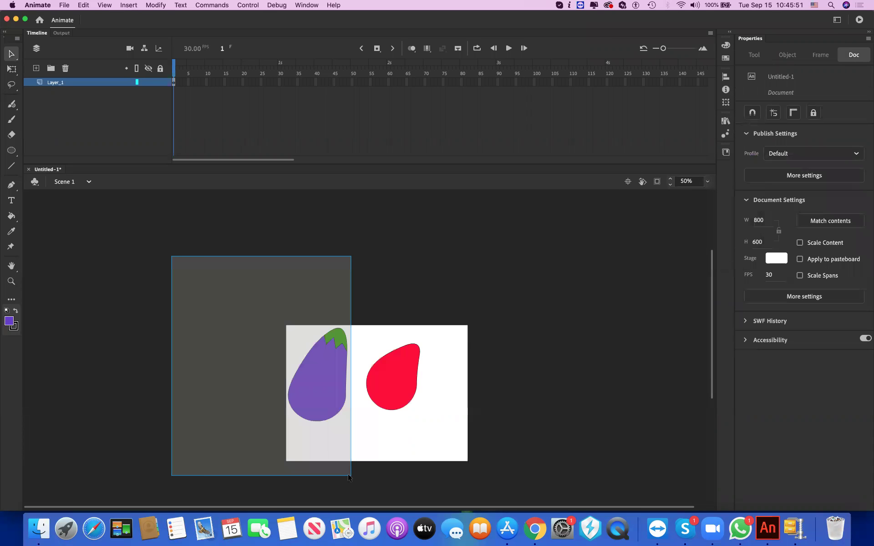
left_click(316, 388)
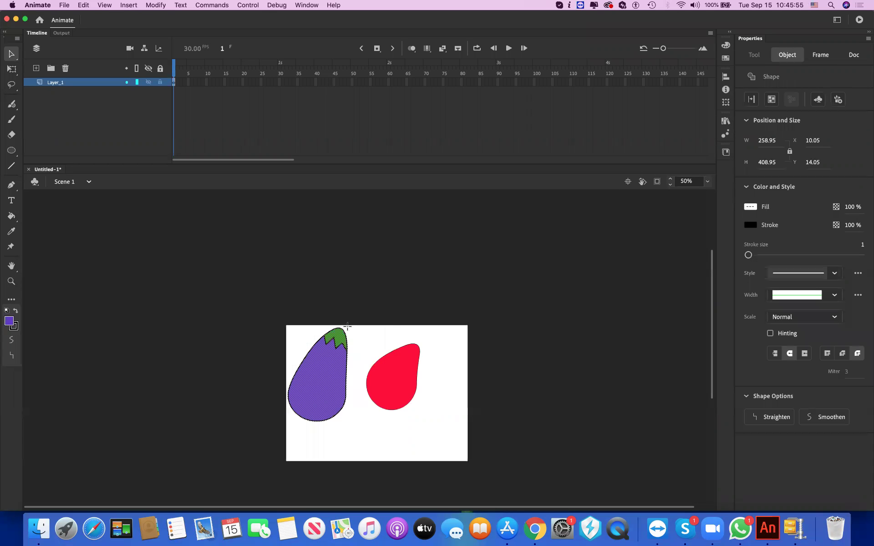
key("n")
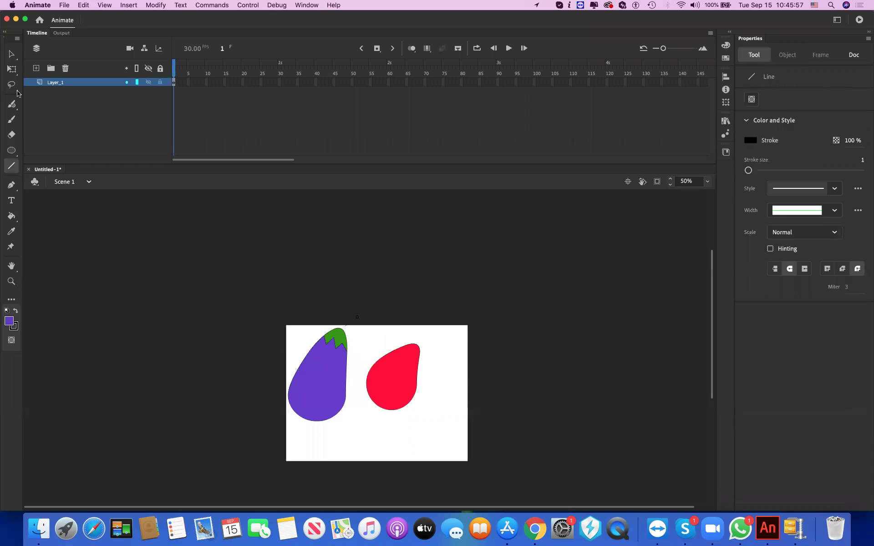
key("v")
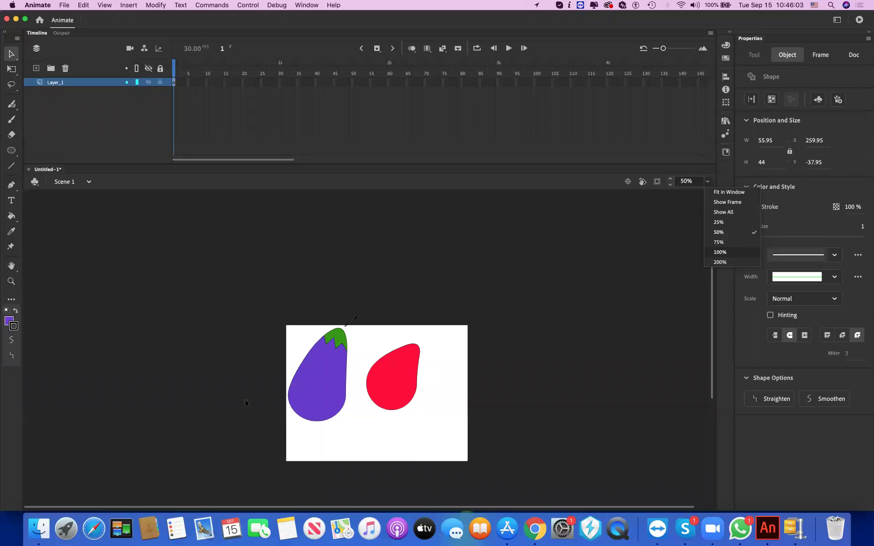
key("Down")
key("Return")
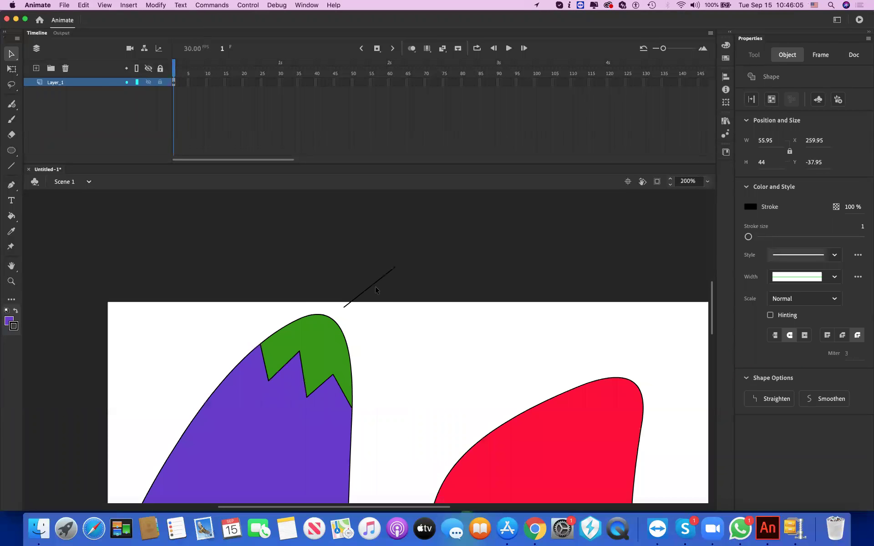
key("Escape")
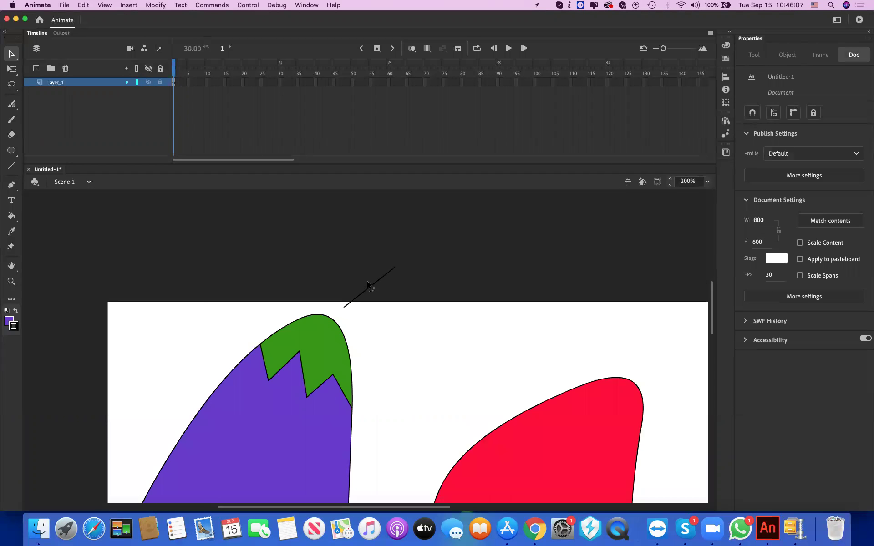
Step: Bend the stem line into a curve attached to the eggplant's green tip and set its stroke size to 7
left_click_drag(368, 283, 353, 293)
left_click(367, 284)
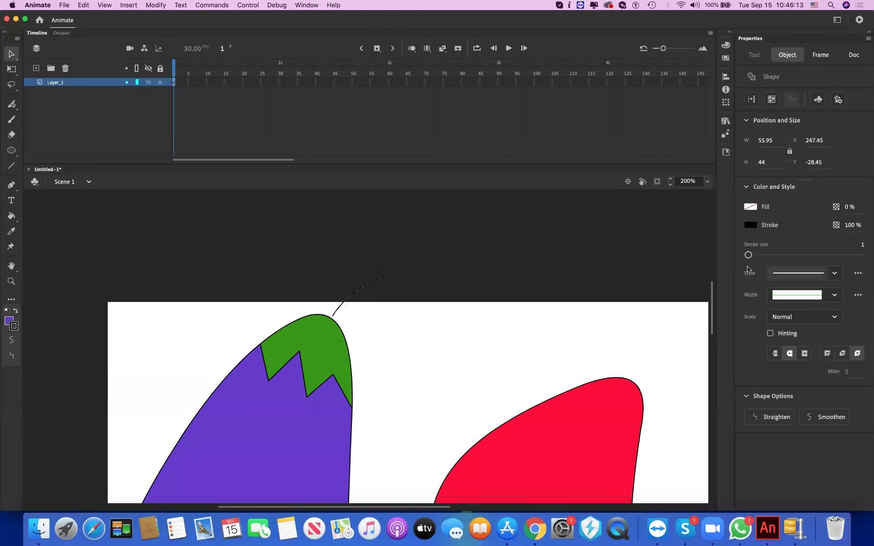
left_click_drag(751, 256, 748, 257)
key("Escape")
scroll(347, 257, "down", 2)
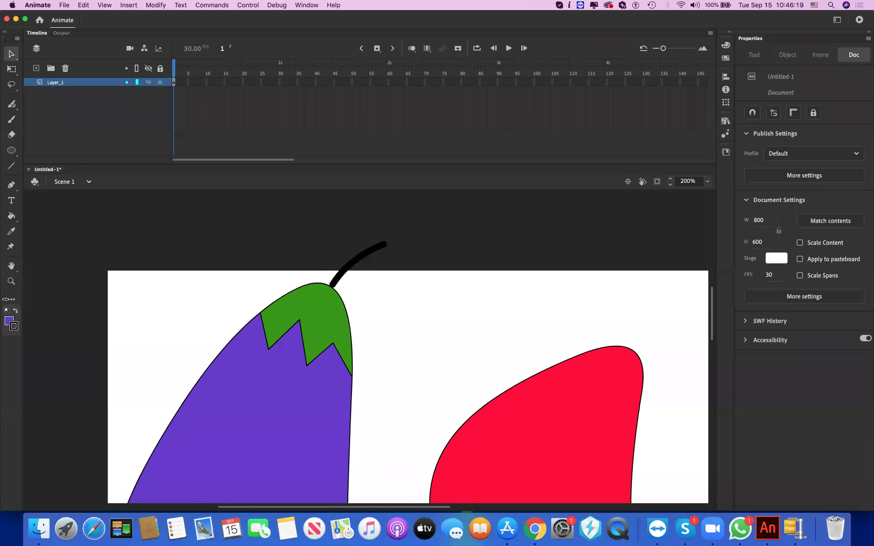
Step: Select the curved stem and give its stroke the green sampled from the eggplant's tip
key("super+z")
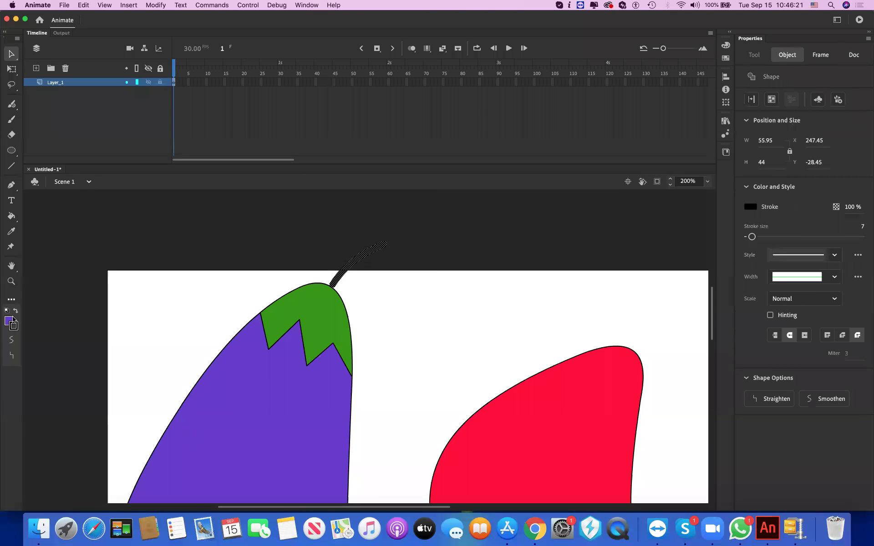
left_click(16, 312)
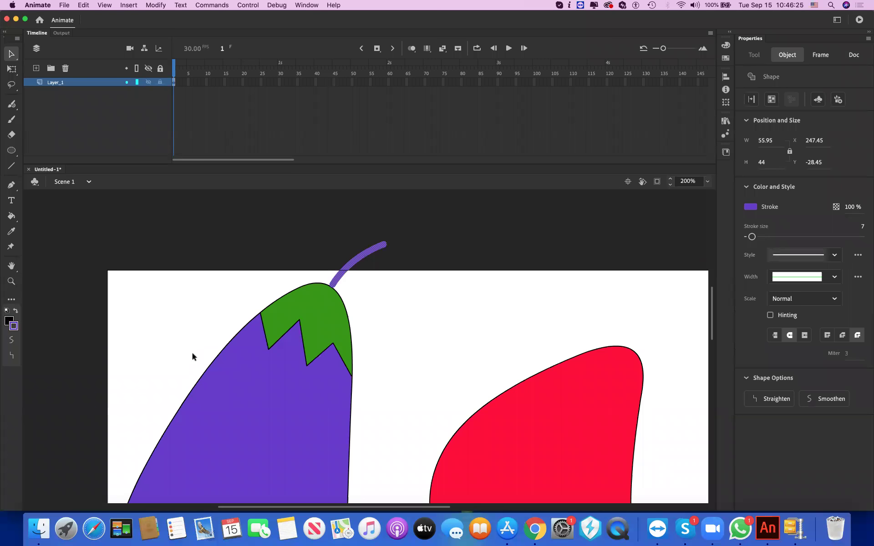
left_click(755, 208)
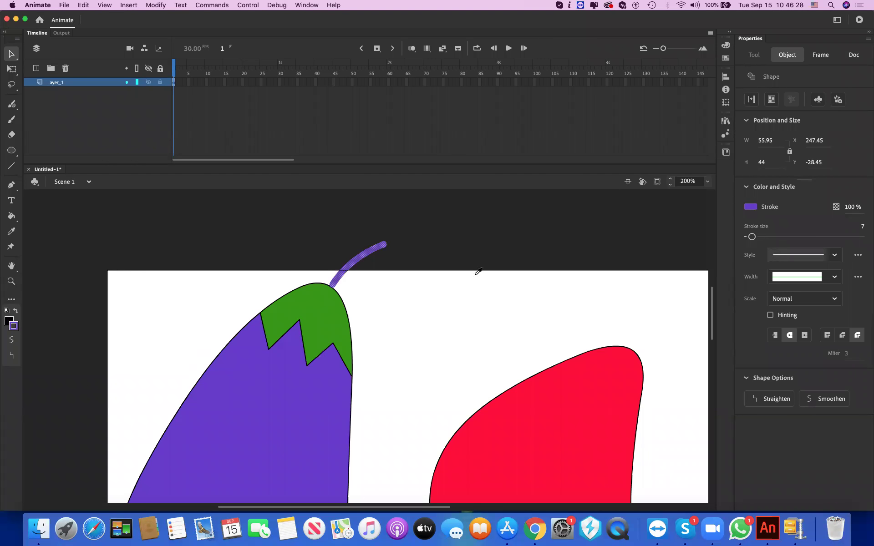
left_click(329, 318)
left_click(756, 203)
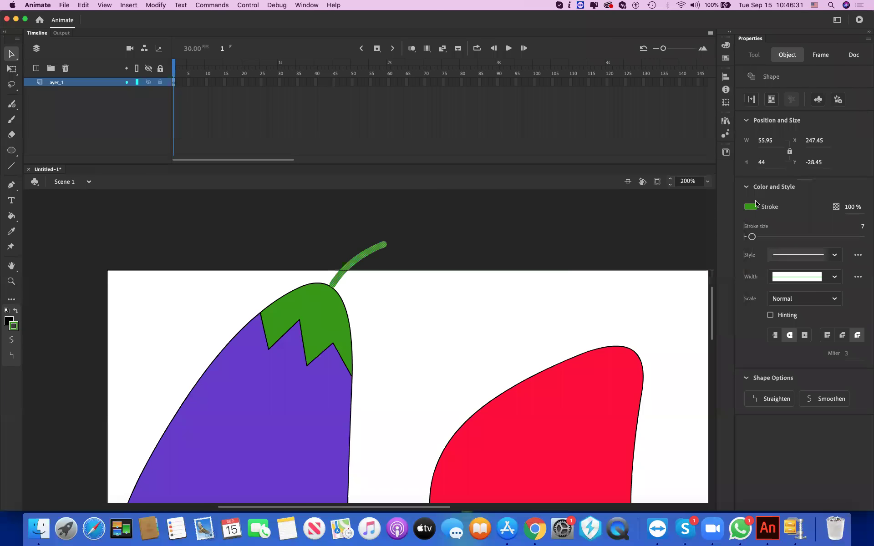
Step: Darken the stem's stroke colour to #1C5400 and deselect it
left_click(752, 208)
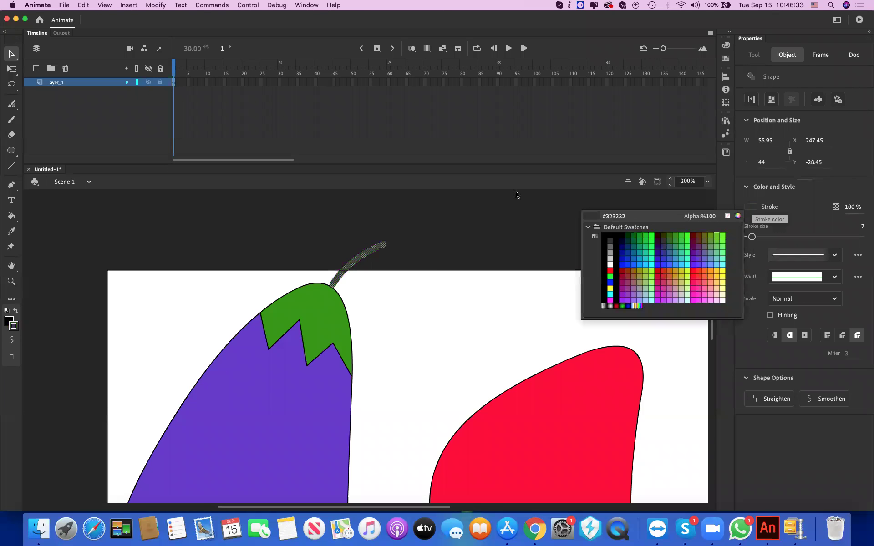
left_click(421, 245)
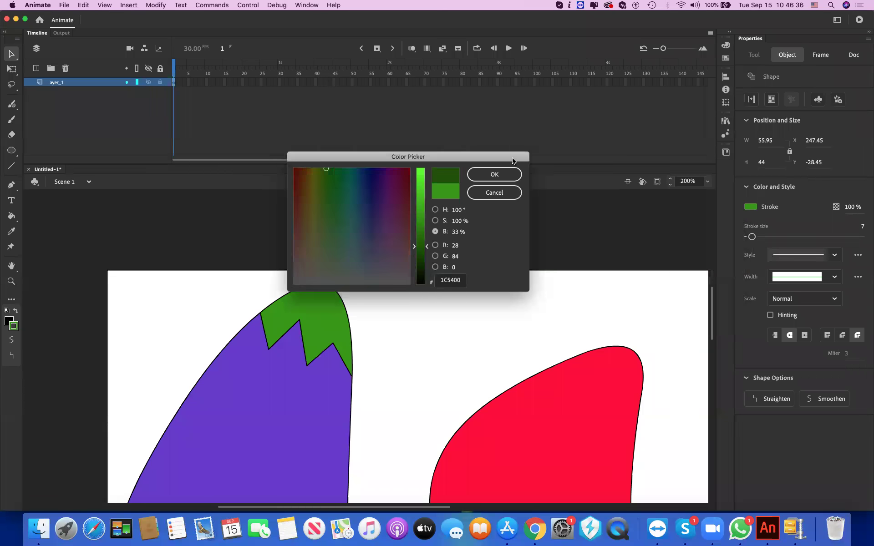
key("Return")
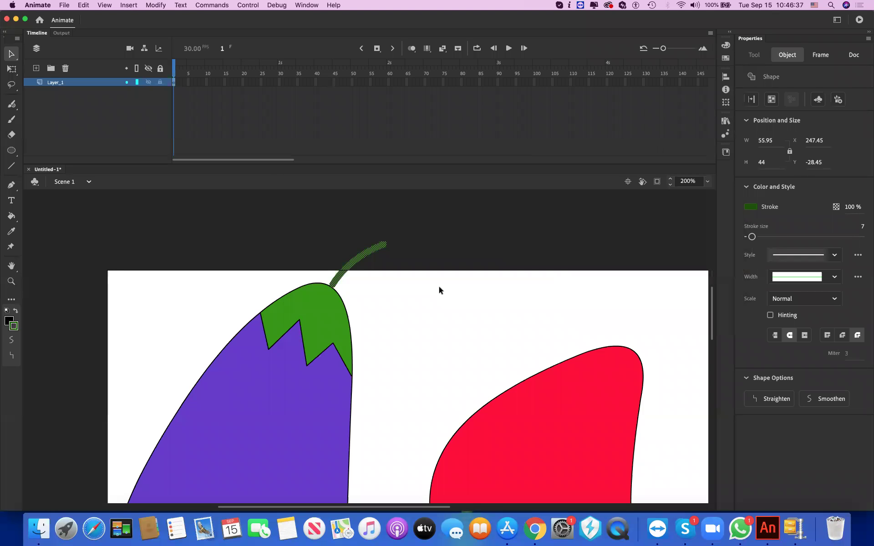
scroll(701, 196, "down", 2)
left_click(708, 182)
left_click(711, 222)
key("Return")
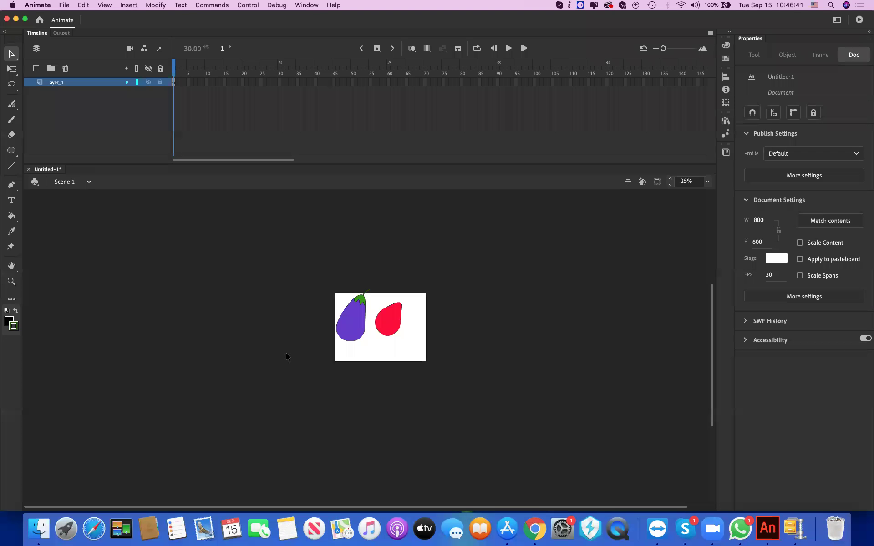
Step: Select all the artwork on the stage and inspect the eggplant and the red shape at 200% zoom
key("super+a")
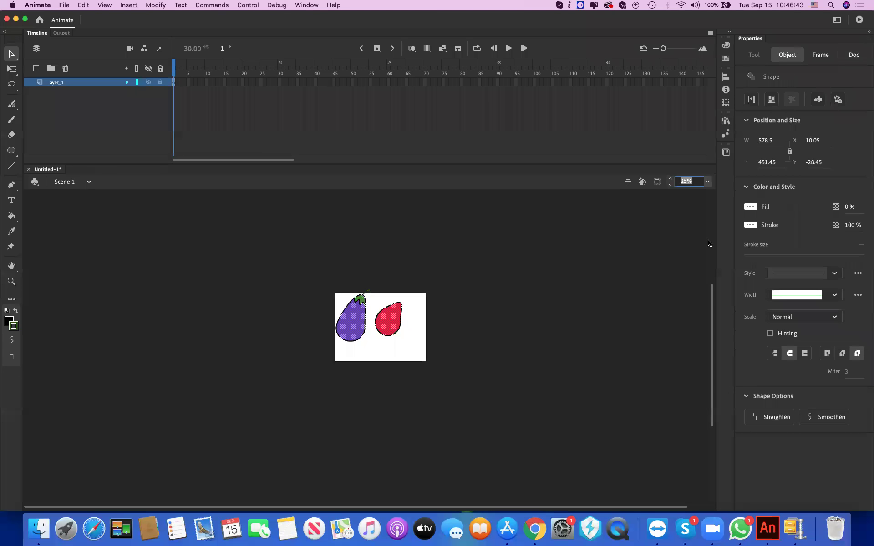
key("Down")
key("Return")
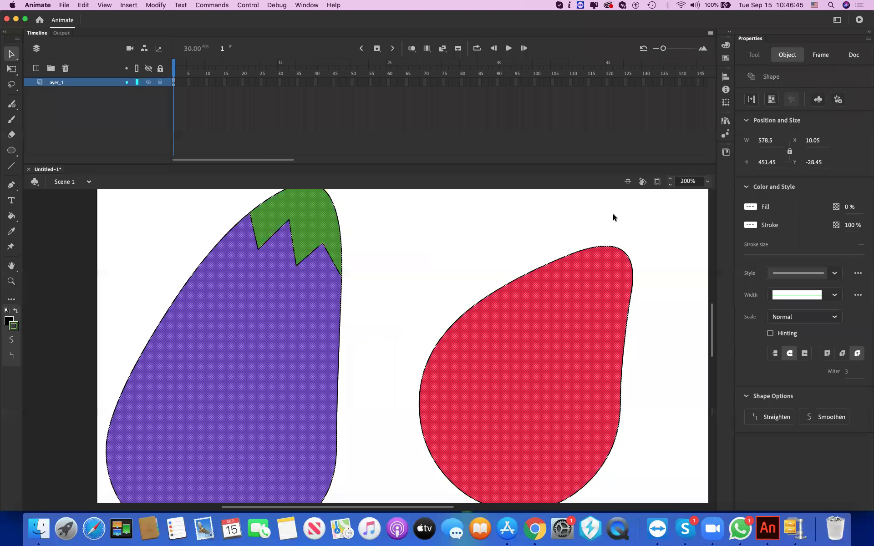
scroll(459, 244, "down", 5)
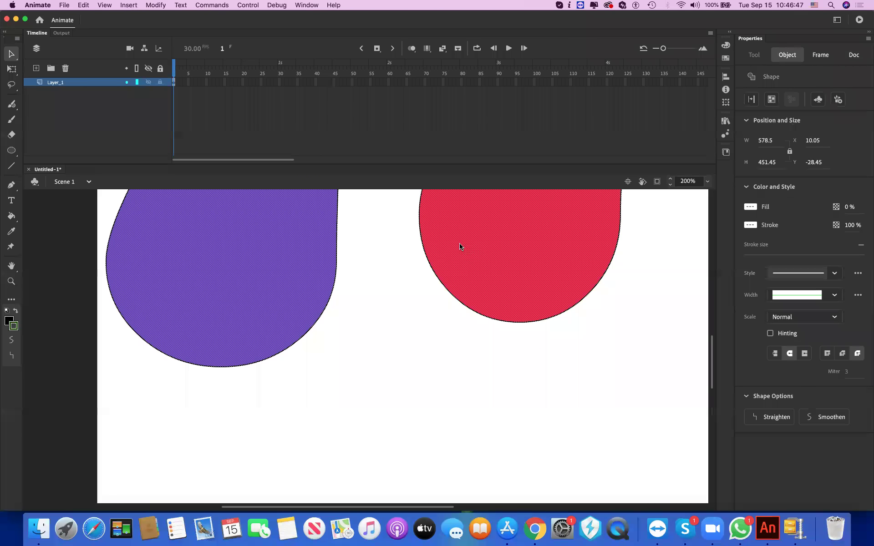
scroll(460, 248, "up", 2)
scroll(171, 248, "down", 1)
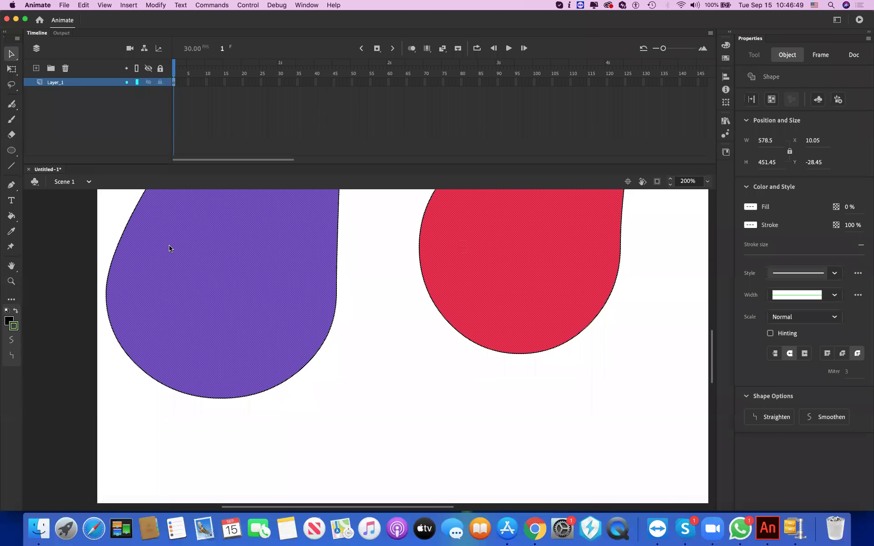
scroll(315, 283, "down", 3)
scroll(341, 286, "up", 1)
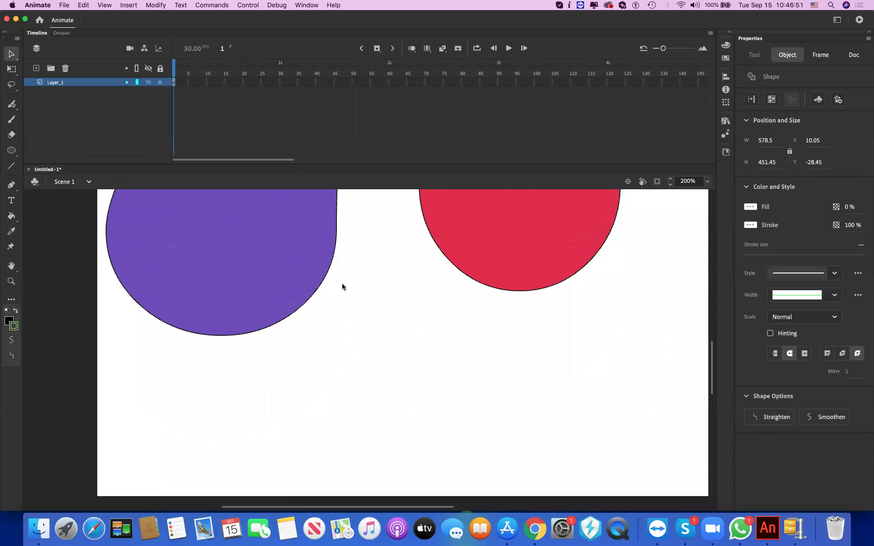
scroll(709, 252, "up", 5)
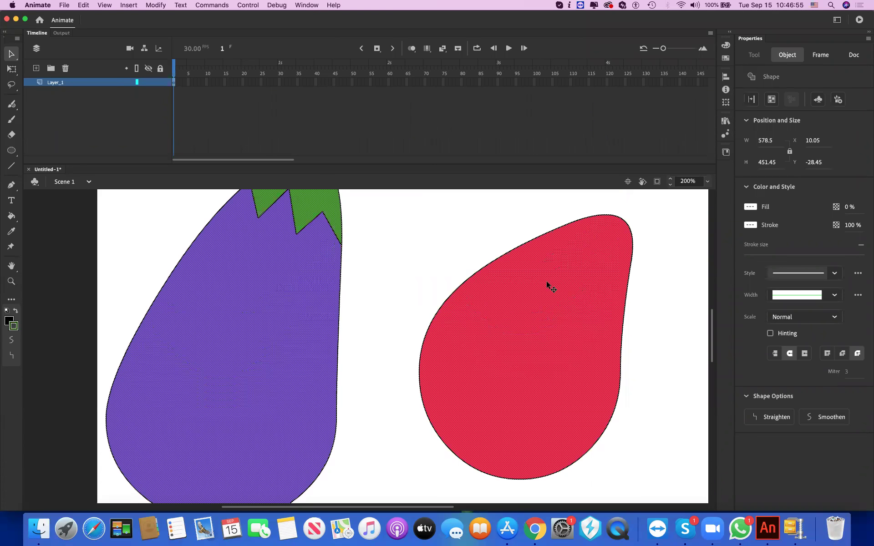
Step: Replace the red shape's fill with the blue, white and gold linear gradient swatch and deselect it
left_click(503, 304)
left_click(8, 321)
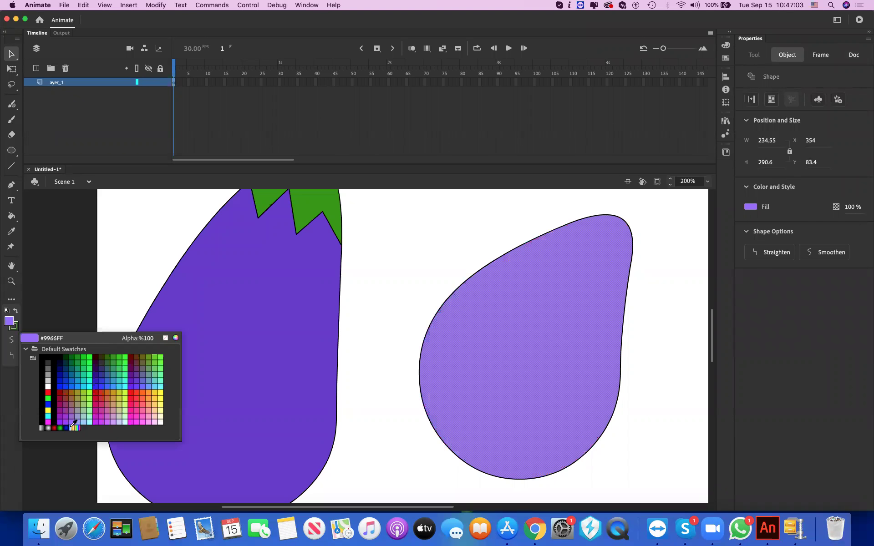
left_click(72, 428)
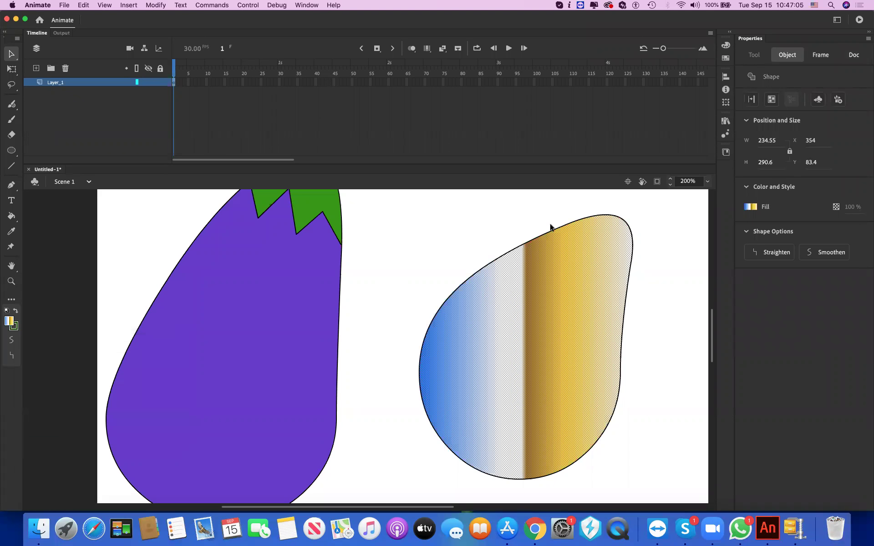
left_click(401, 199)
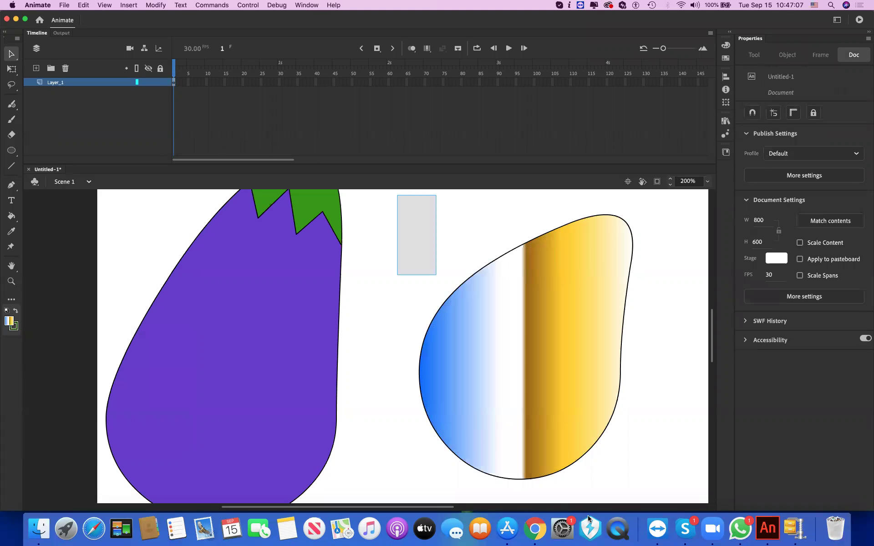
Step: Group the gradient-filled shape with its outline, and group the eggplant with its green tip and stem
left_click_drag(436, 275, 650, 538)
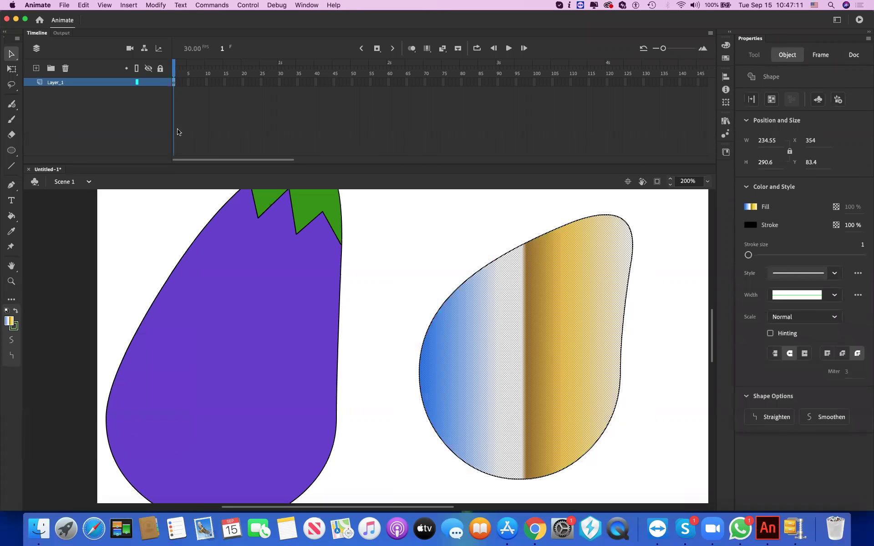
left_click(174, 150)
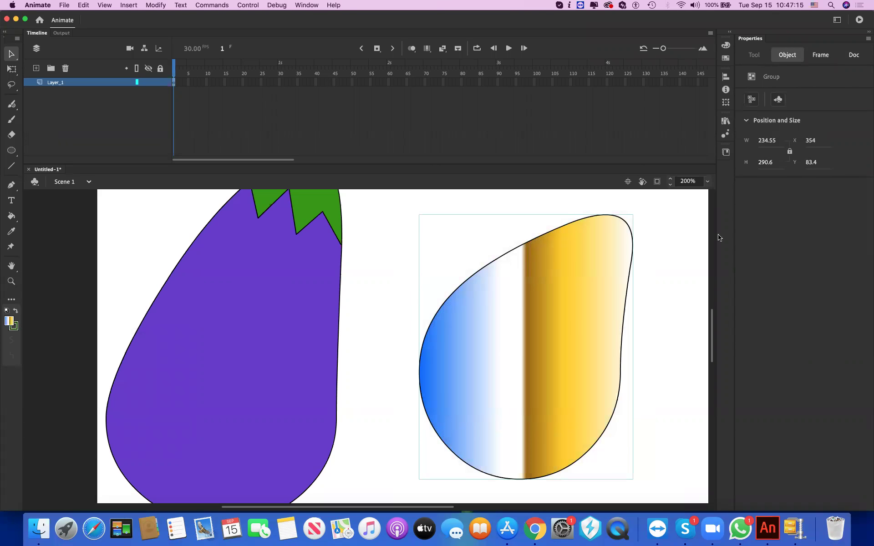
left_click(708, 181)
left_click(717, 227)
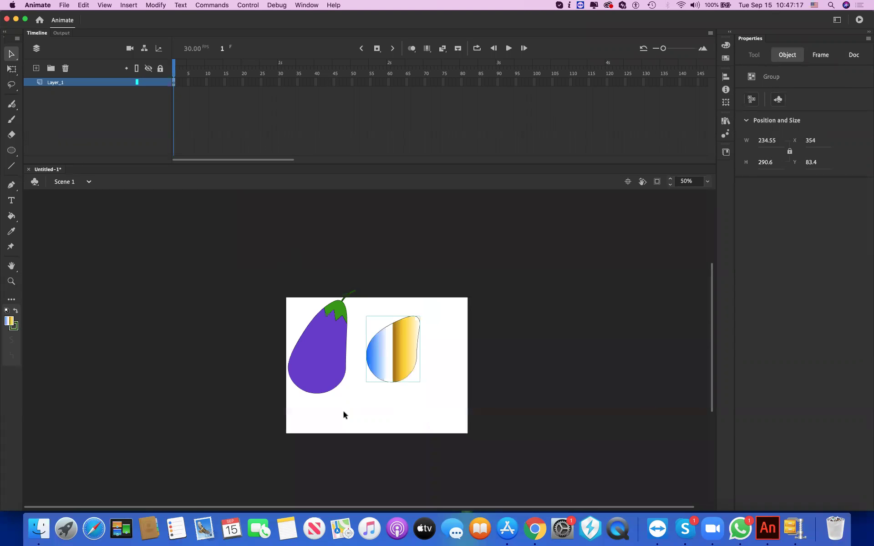
left_click_drag(201, 248, 357, 419)
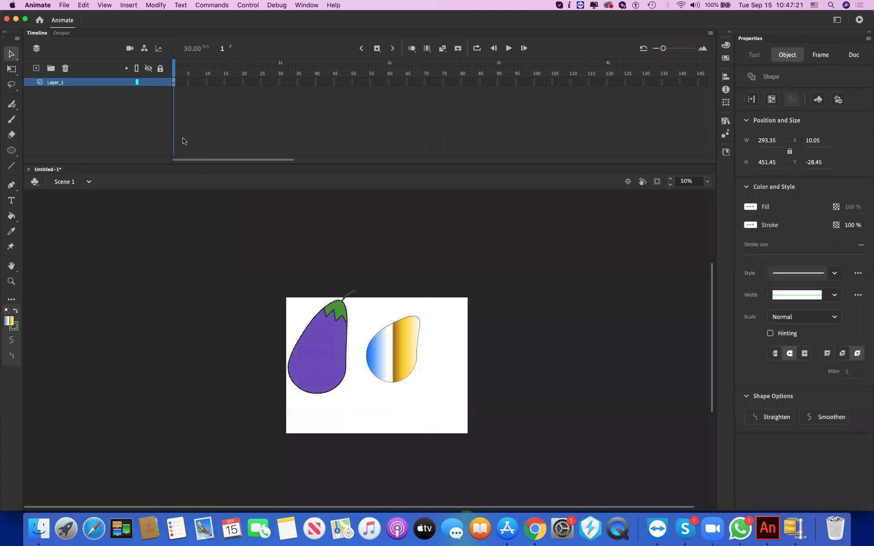
key("super+shift+Up")
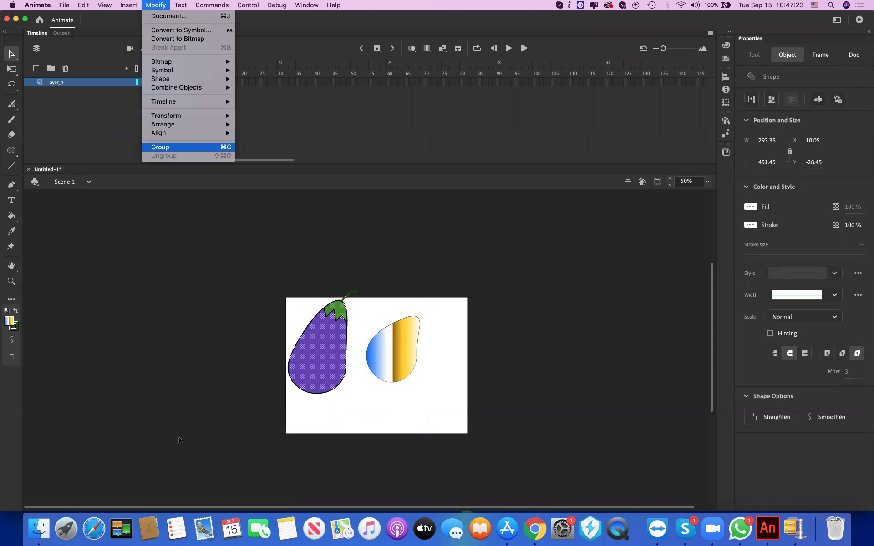
key("super+g")
Step: Move both groups together off the stage onto the pasteboard to its left, at about X -804, Y -44
left_click_drag(152, 238, 538, 453)
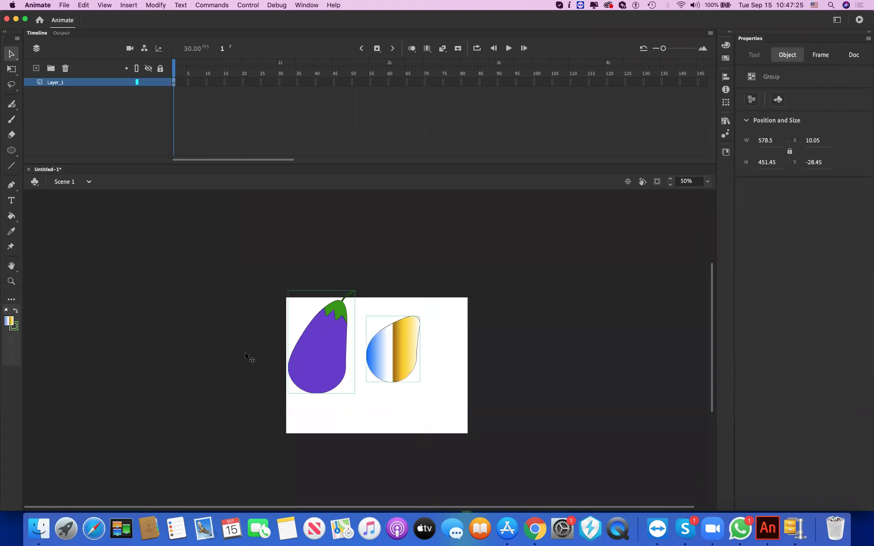
left_click_drag(399, 360, 245, 356)
key("shift+Left")
key("shift+Left")
key("shift+Left")
key("shift+Left")
key("shift+Left")
key("shift+Left")
key("shift+Left")
key("shift+Left")
key("shift+Left")
key("shift+Left")
key("shift+Left")
key("shift+Left")
key("shift+Left")
key("shift+Left")
Step: Draw an oval about 232 by 219 px with the gradient fill and size 7 green stroke in the stage's right half
left_click(707, 182)
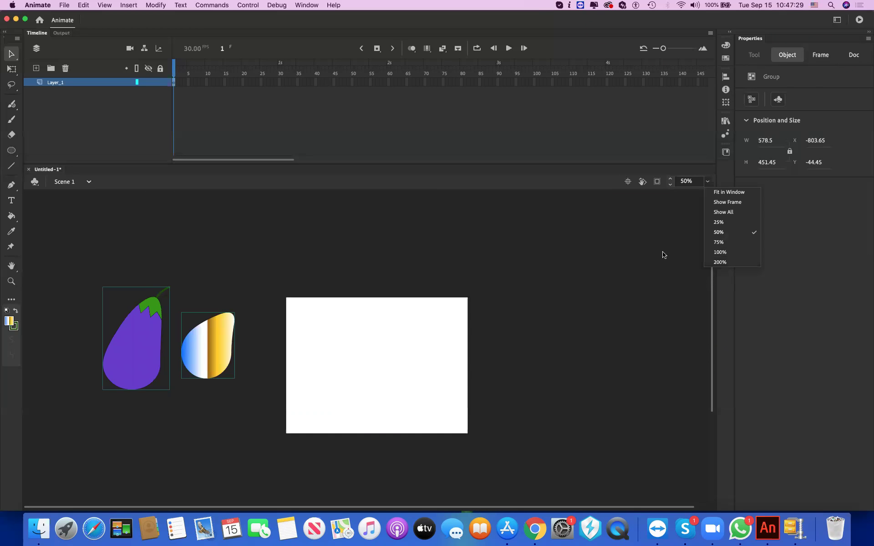
left_click(720, 252)
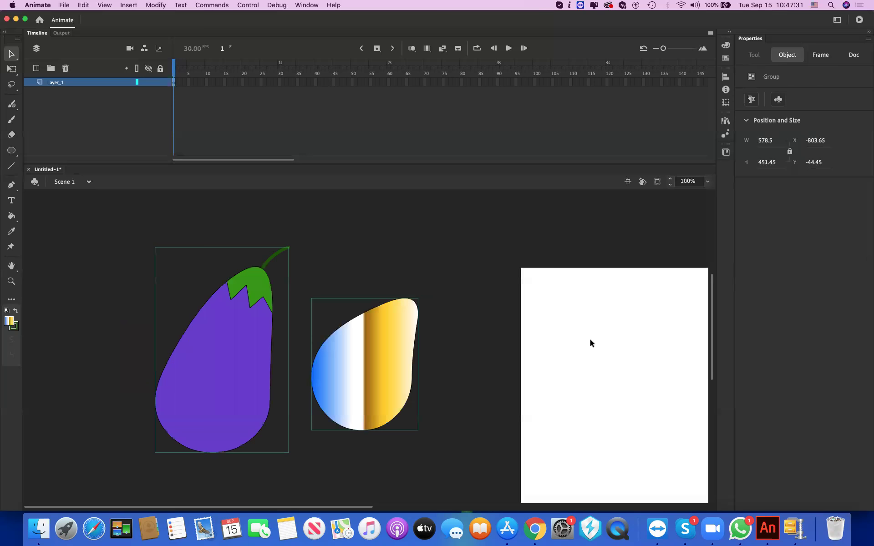
scroll(213, 295, "right", 5)
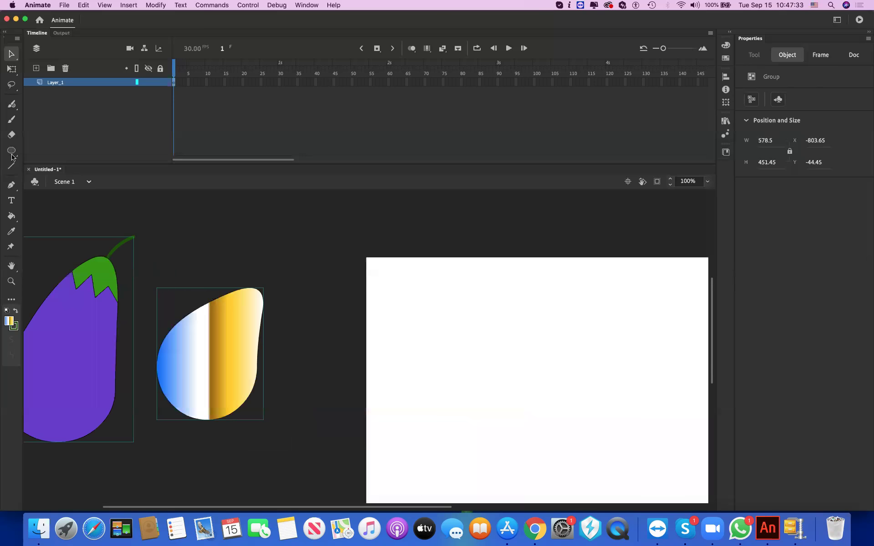
scroll(433, 317, "right", 4)
scroll(432, 316, "down", 1)
key("o")
left_click_drag(426, 301, 532, 401)
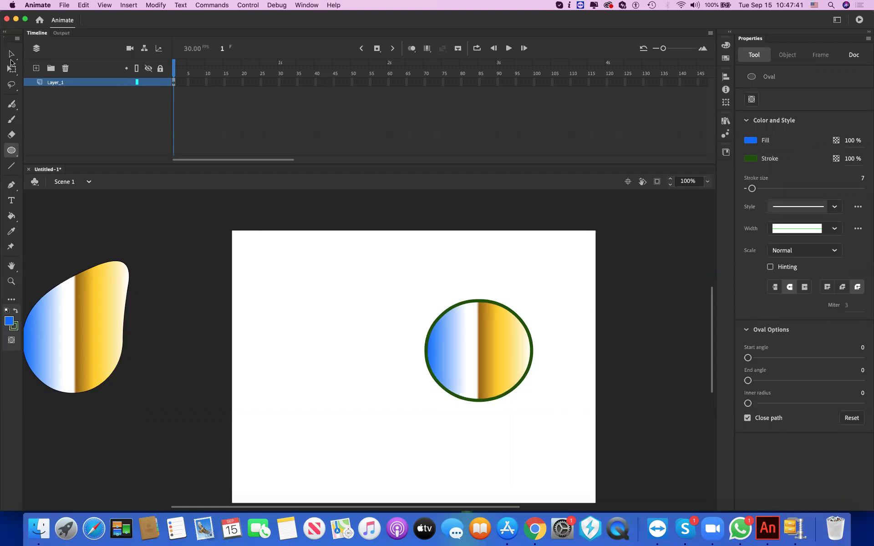
Step: Copy the oval with its outline, paste it in place and shift the copy to about X 487, Y 158
left_click(11, 58)
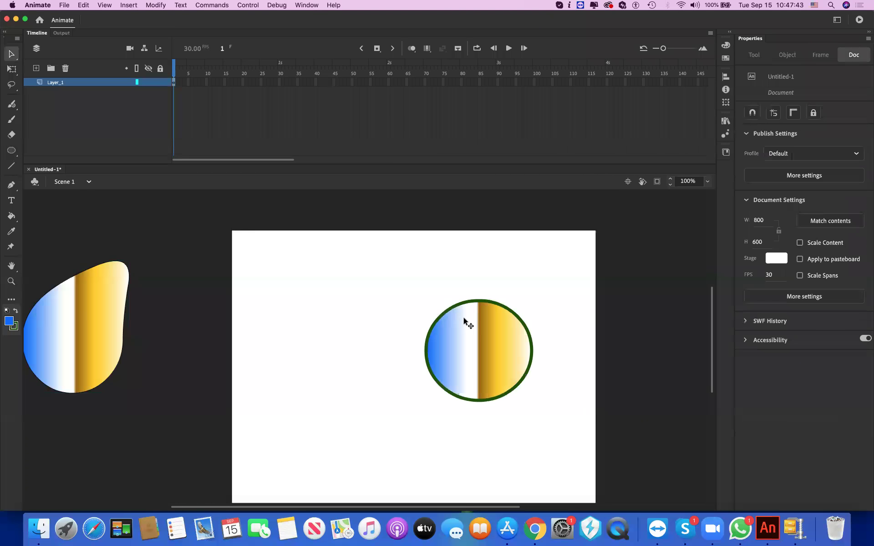
right_click(492, 336)
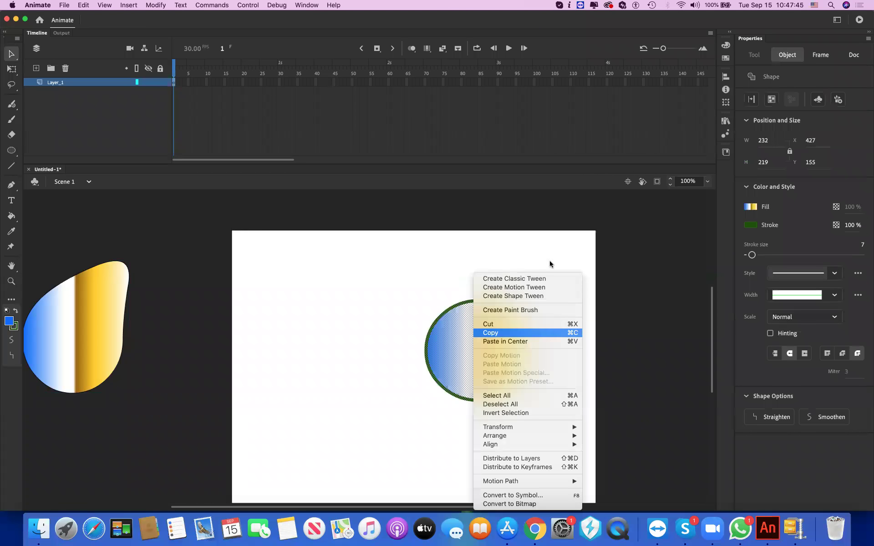
left_click(575, 292)
right_click(580, 298)
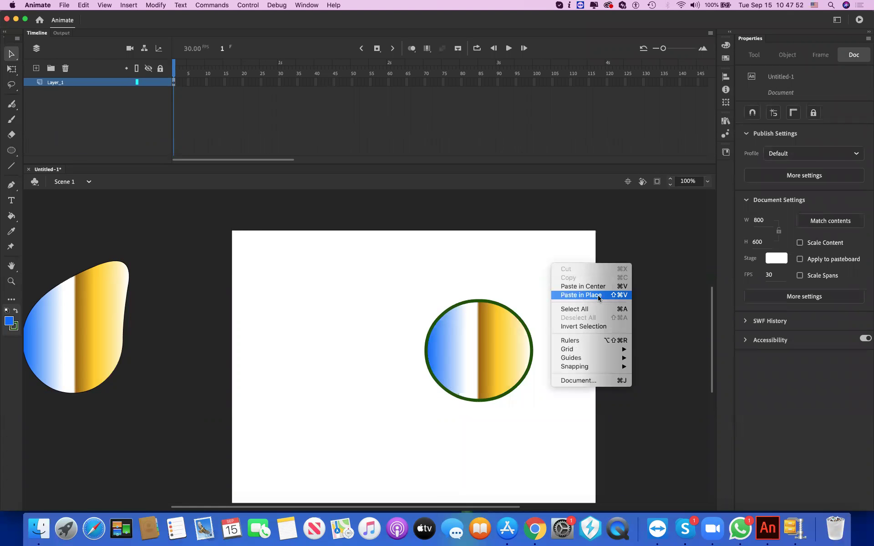
left_click(862, 399)
double_click(508, 317)
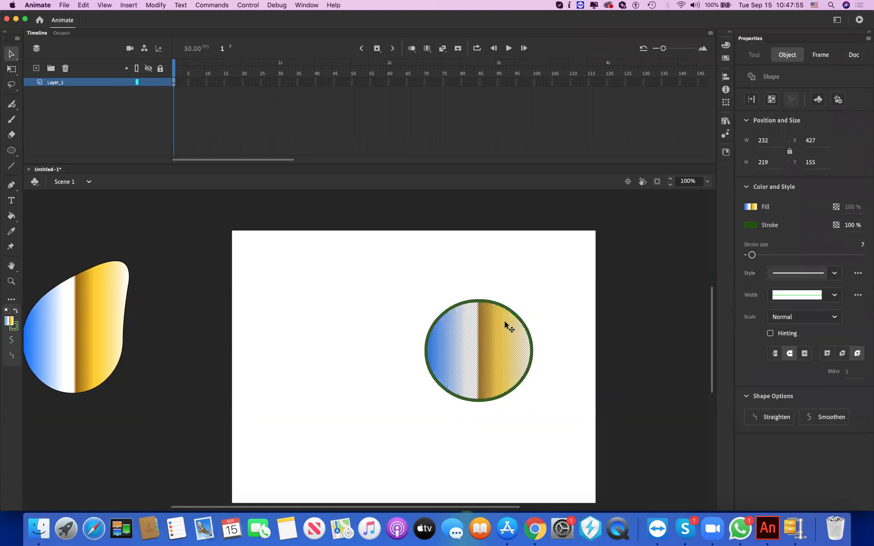
left_click_drag(492, 342, 519, 344)
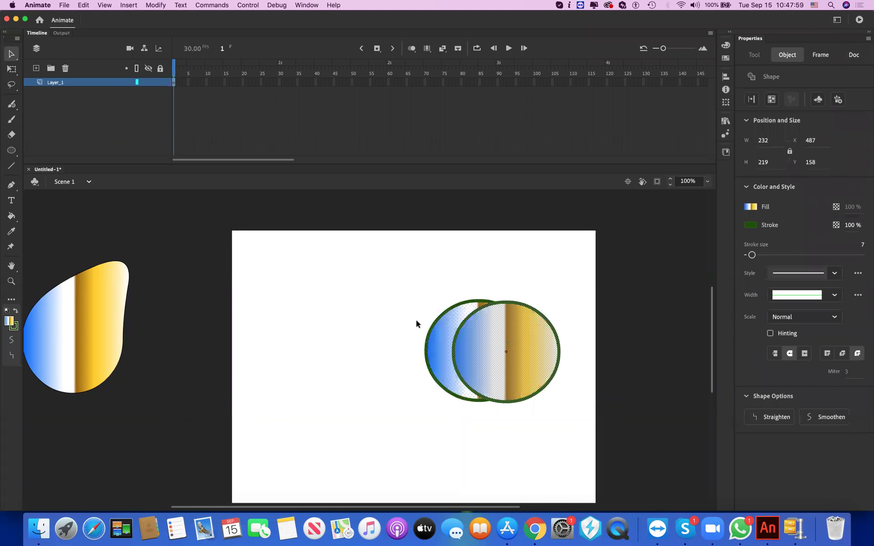
Step: Pull the crescent-shaped fill out of the overlapping ovals to about X 170, Y 103 and delete the remaining ovals and outlines
left_click(449, 344)
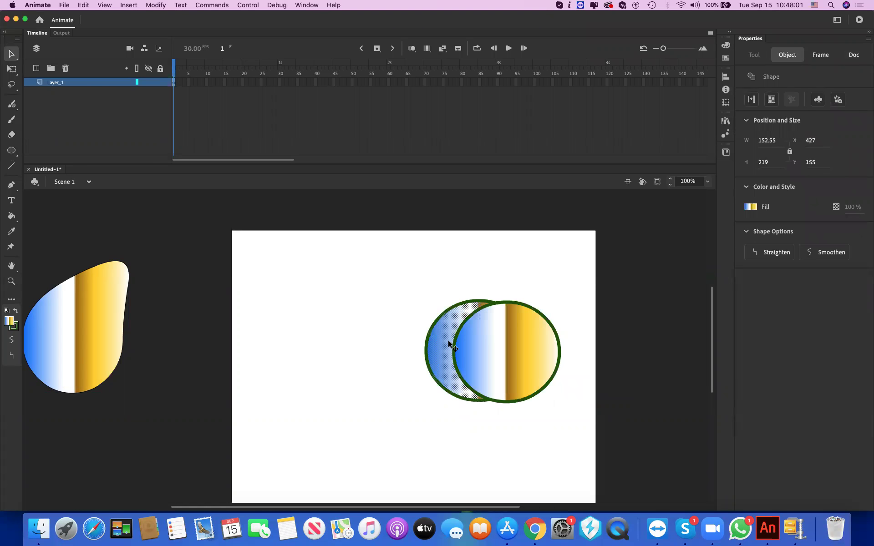
key("super+z")
key("super+y")
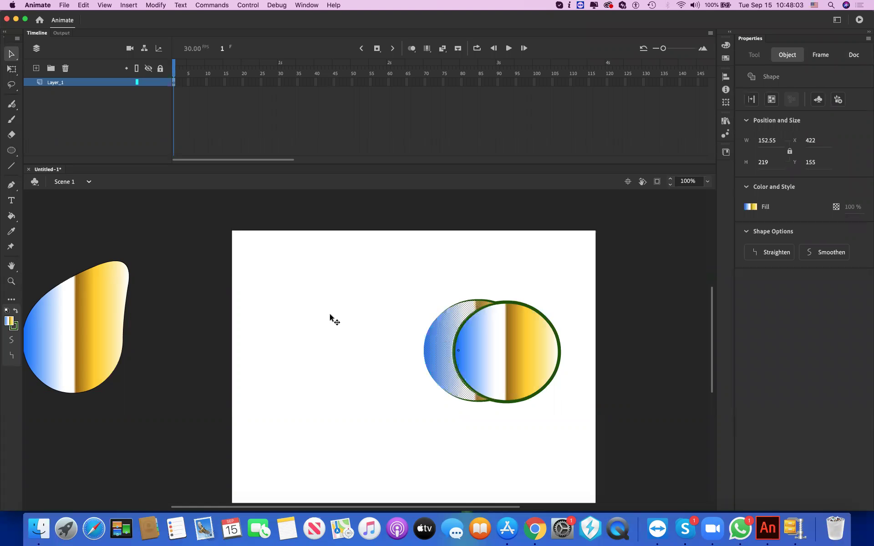
left_click_drag(472, 312, 358, 288)
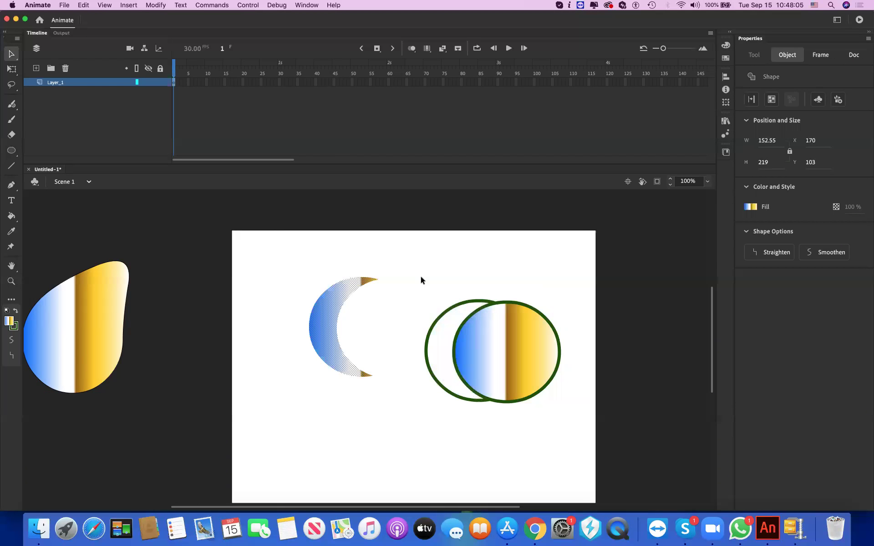
left_click_drag(418, 277, 575, 419)
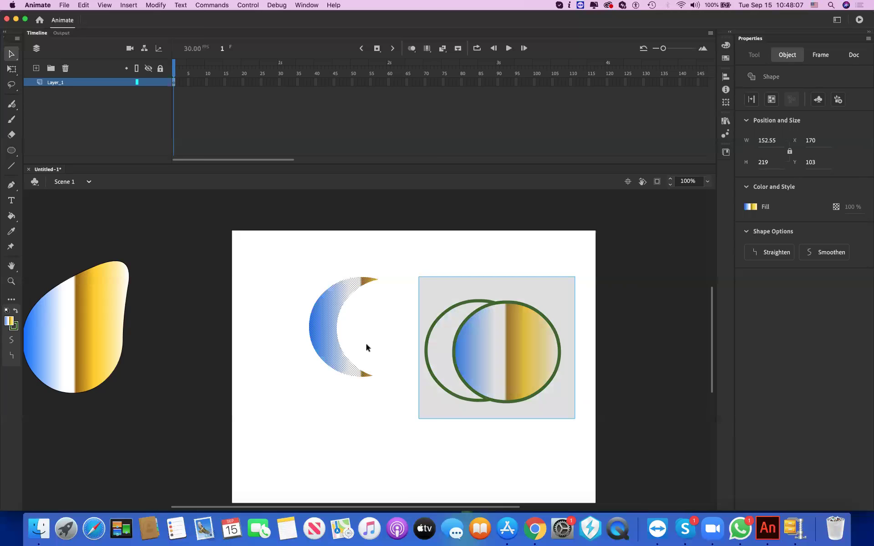
key("Delete")
Step: Set the crescent's fill colour to #FFCC99
left_click(9, 321)
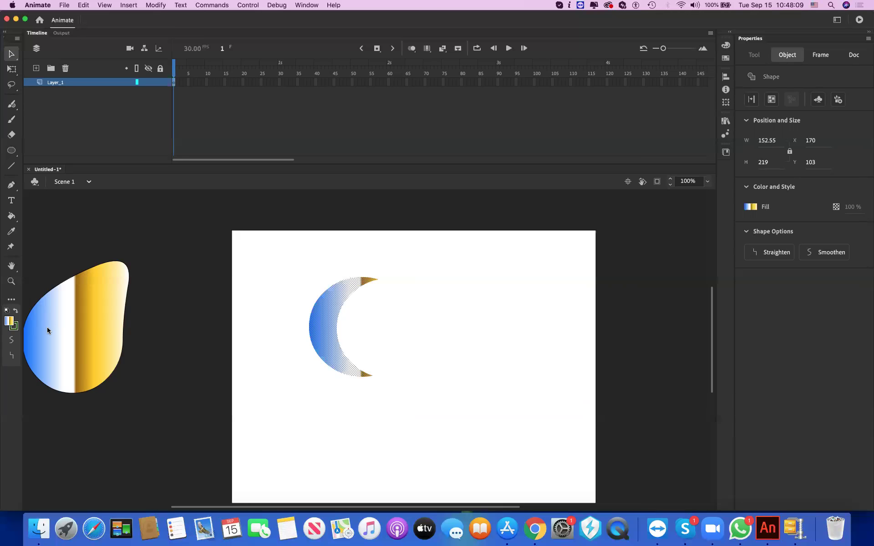
left_click(161, 418)
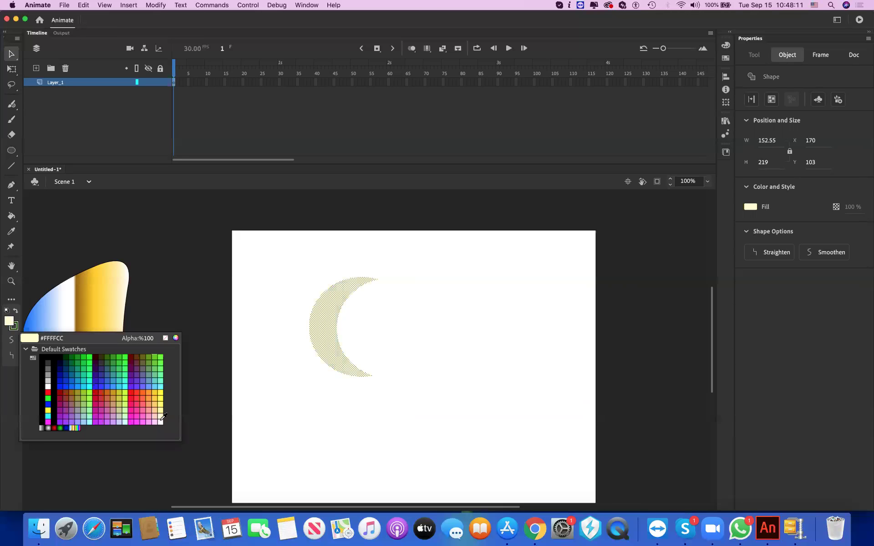
left_click(157, 408)
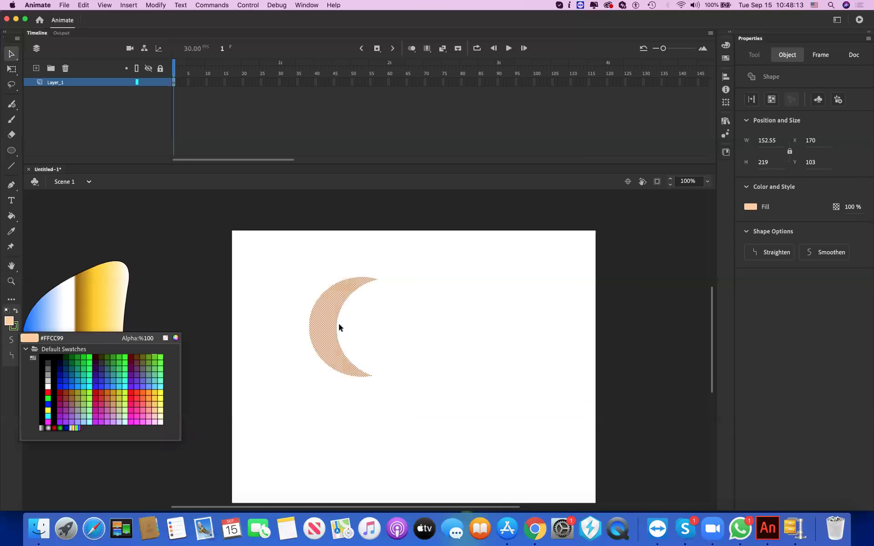
key("Escape")
Step: Group the crescent and move it off the stage beside the gradient-filled shape, at about X -206, Y 40
left_click(156, 5)
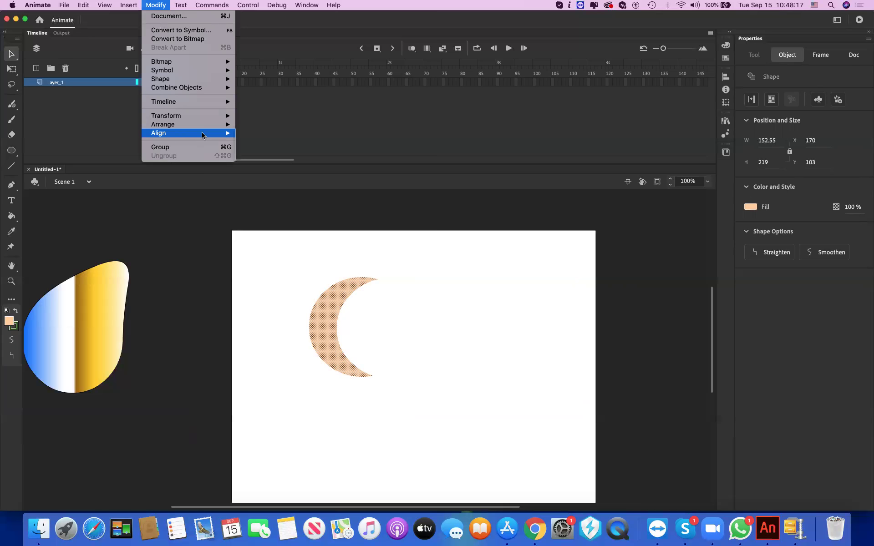
key("Down")
key("Down")
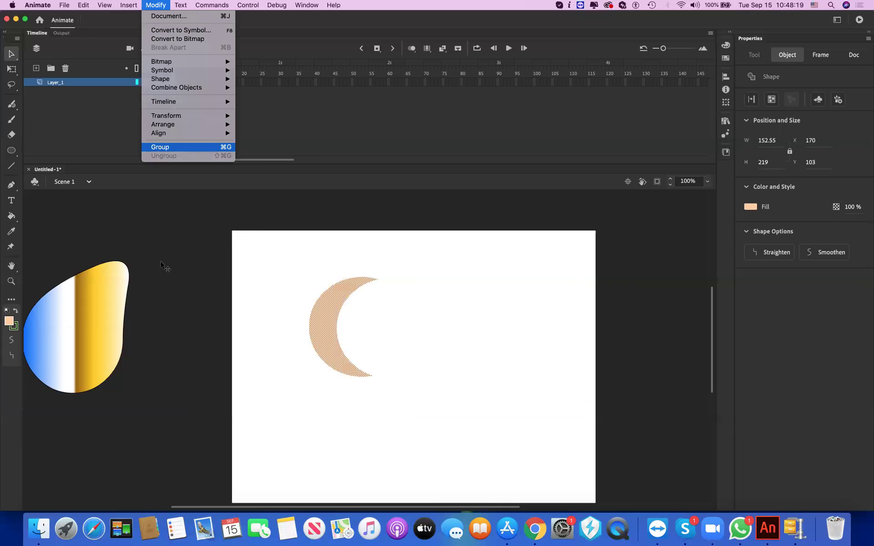
key("Return")
left_click_drag(332, 291, 161, 262)
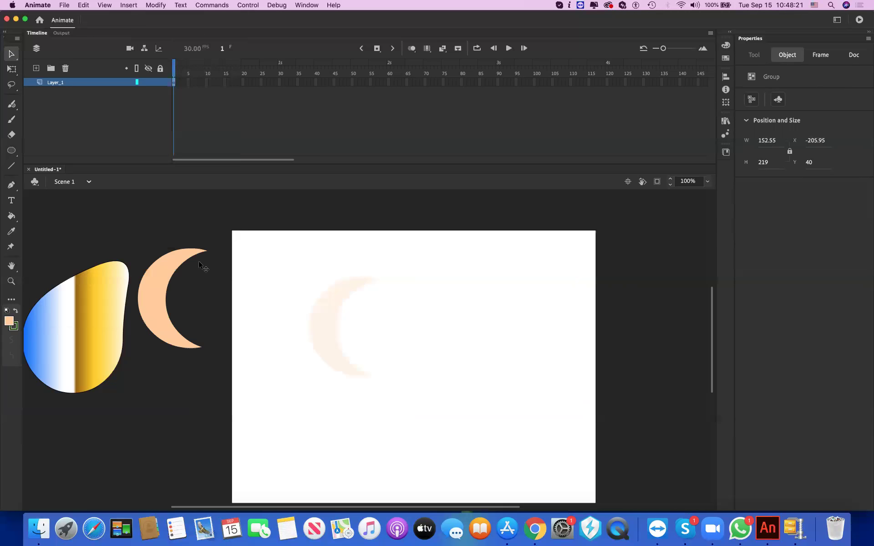
Step: Draw a peach oval with a green outline, about 208 by 203, at about X 453, Y 112
left_click(11, 151)
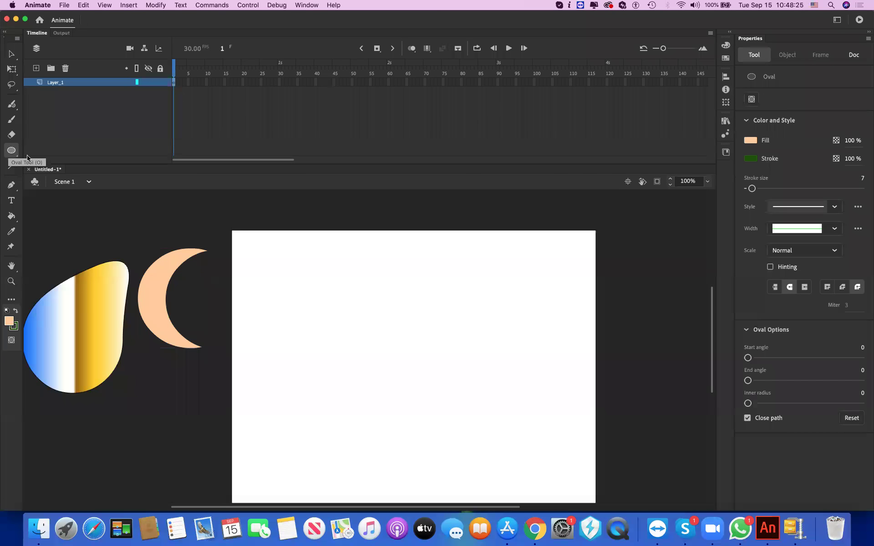
left_click(11, 150)
left_click(436, 361)
left_click_drag(523, 370, 533, 374)
left_click(11, 54)
double_click(474, 321)
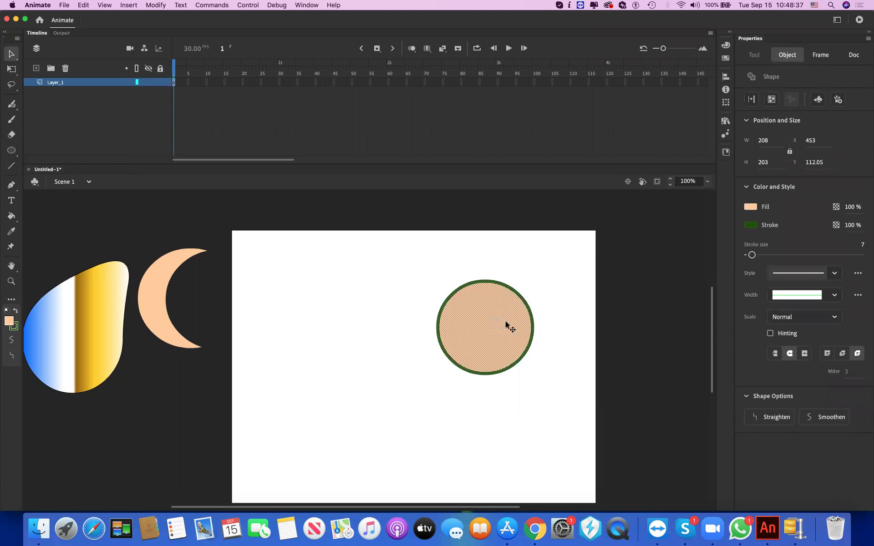
key("super+v")
left_click_drag(386, 353, 442, 329)
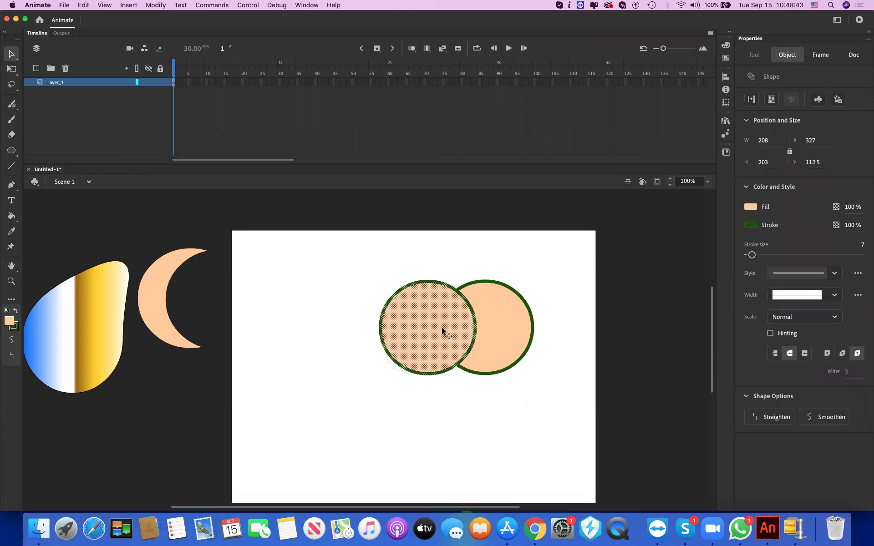
key("Delete")
Step: Select the oval together with its outline and copy it
left_click_drag(403, 254, 552, 394)
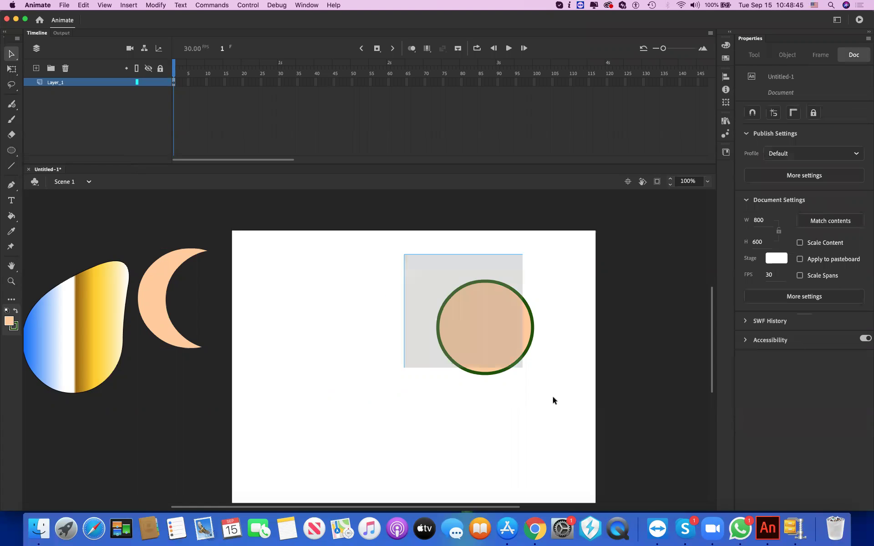
double_click(505, 350)
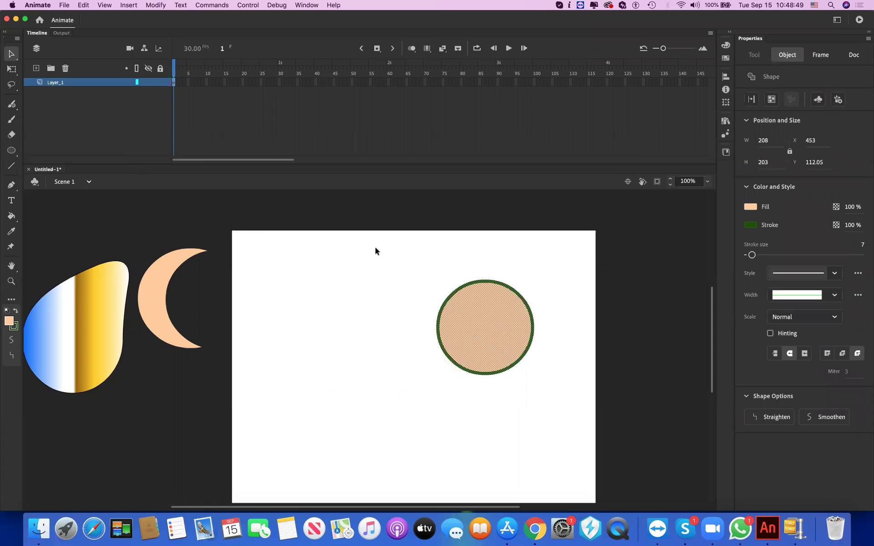
left_click_drag(375, 248, 566, 432)
right_click(490, 330)
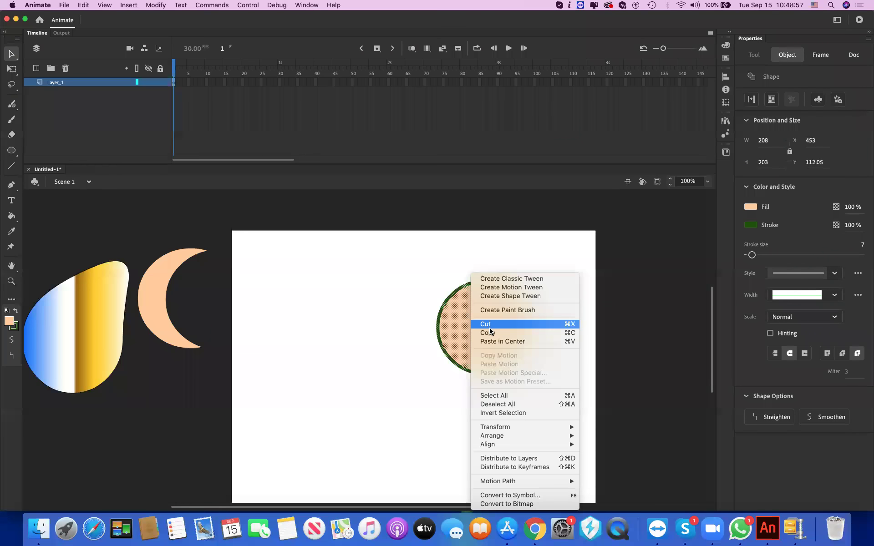
left_click(566, 268)
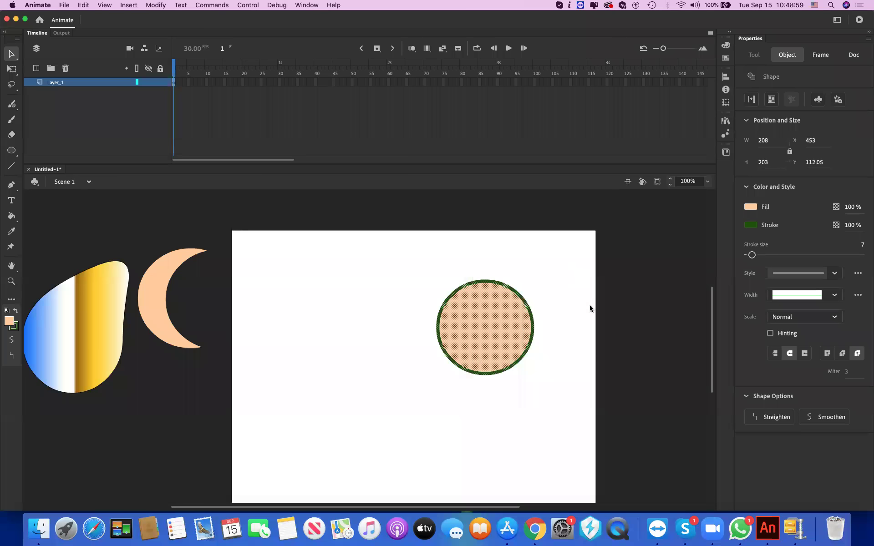
right_click(590, 308)
key("Escape")
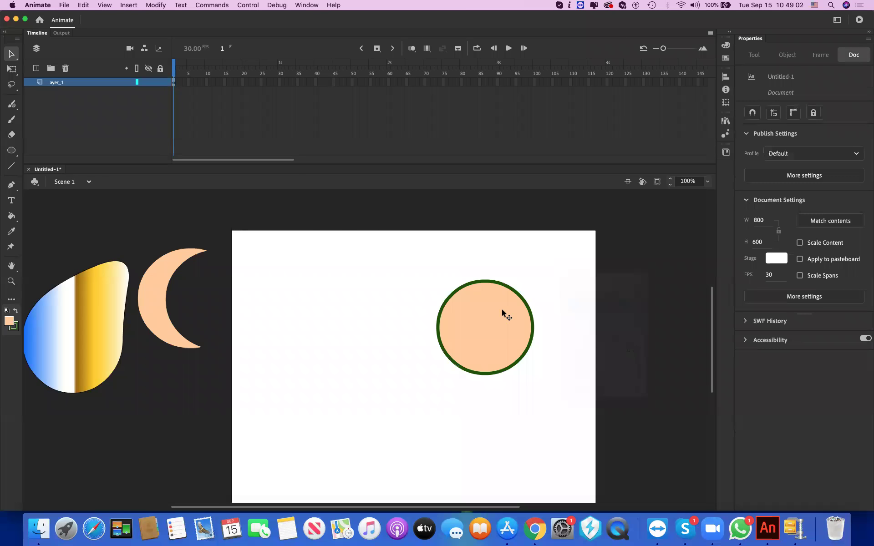
Step: Paste the oval copy in place and shift it horizontally to about X 323, Y 112, overlapping the original
left_click(502, 310)
key("shift+Left")
key("shift+Left")
key("shift+Left")
key("shift+Left")
key("shift+Left")
key("shift+Left")
key("shift+Left")
key("shift+Left")
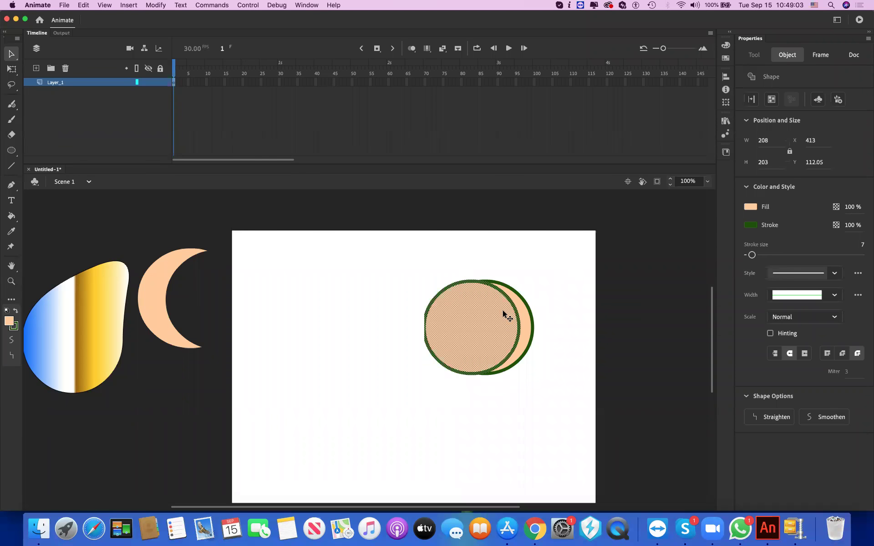
key("shift+Left")
key("shift+Left")
key("shift+Left")
key("shift+Left")
key("shift+Left")
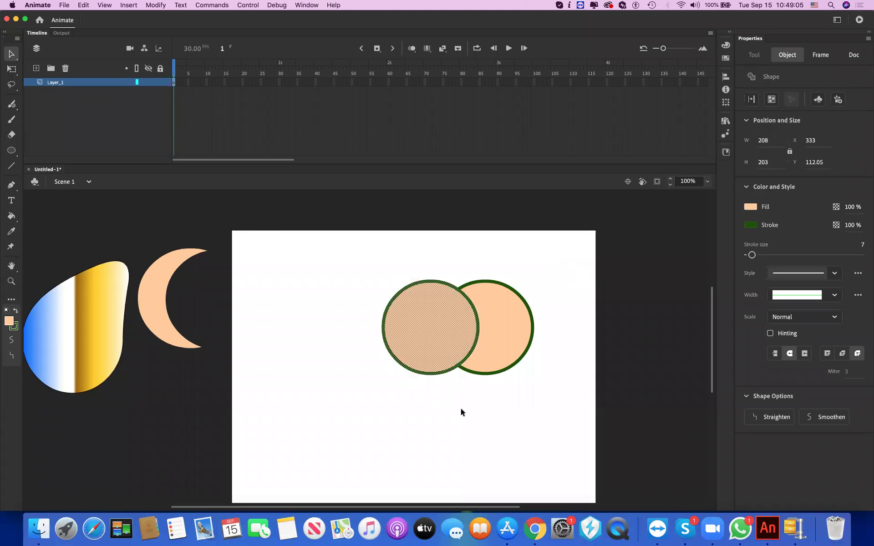
key("Escape")
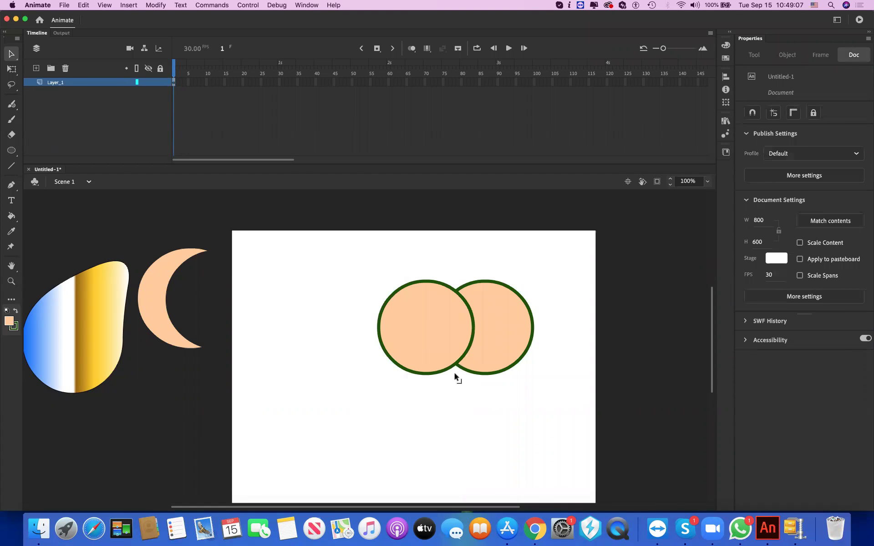
Step: Pull the lower junction of the two ovals down to a point and delete the dividing line inside the combined shape
left_click(469, 347)
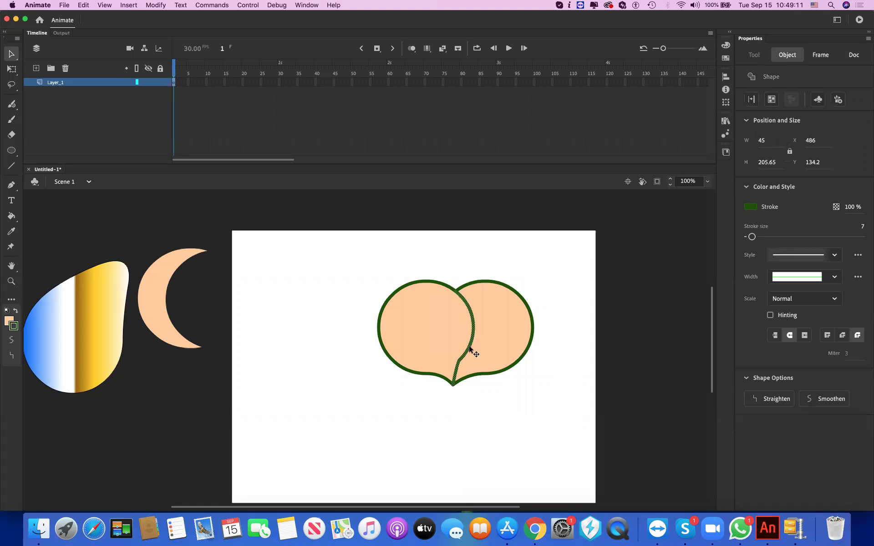
key("Delete")
left_click(469, 348)
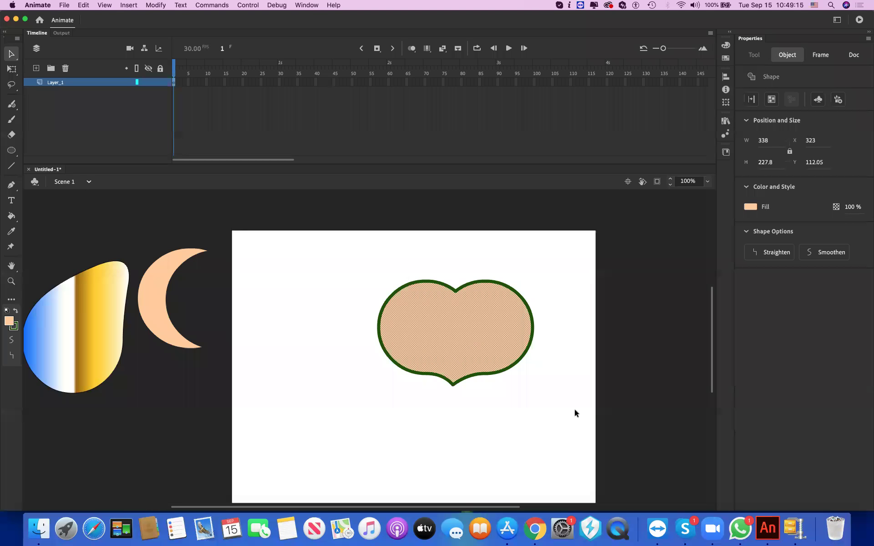
Step: Group the heart-like shape with its outline and move it off the stage to the eggplant's base
left_click_drag(332, 237, 575, 410)
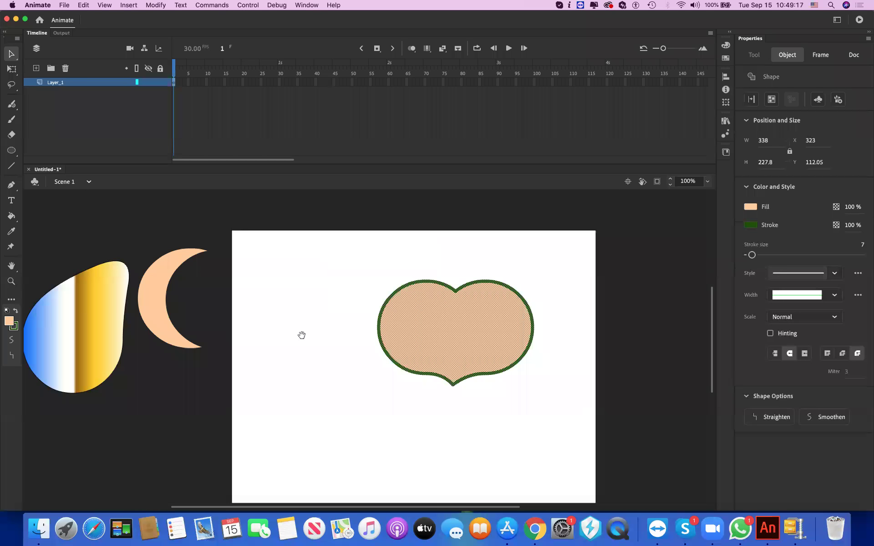
scroll(480, 335, "left", 5)
scroll(312, 336, "left", 4)
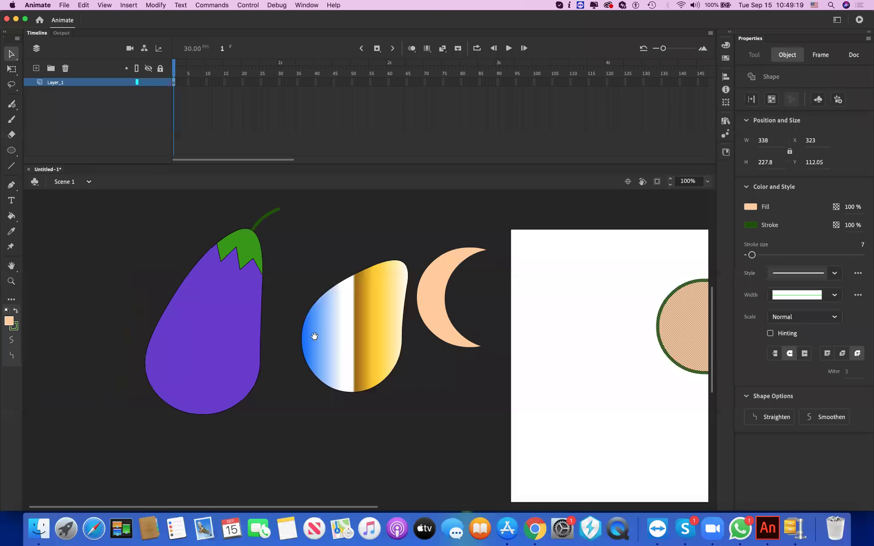
scroll(330, 337, "right", 4)
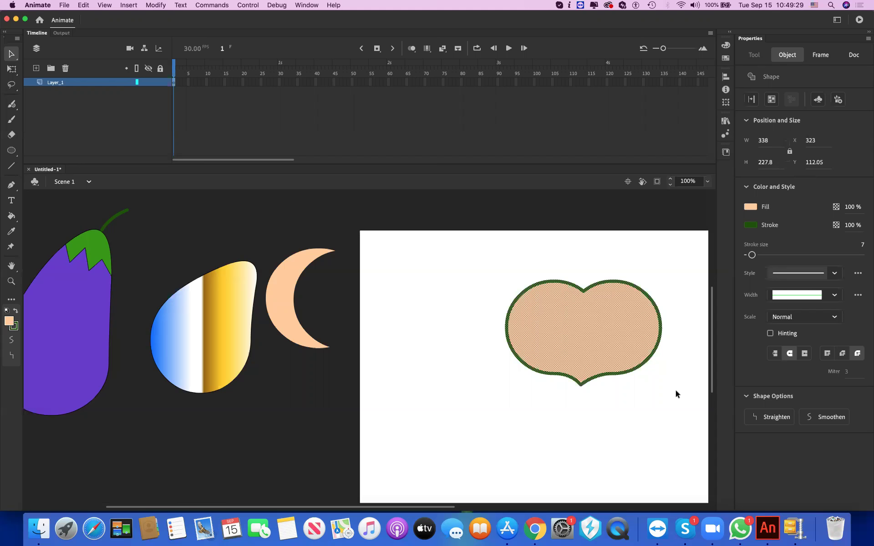
left_click(503, 321)
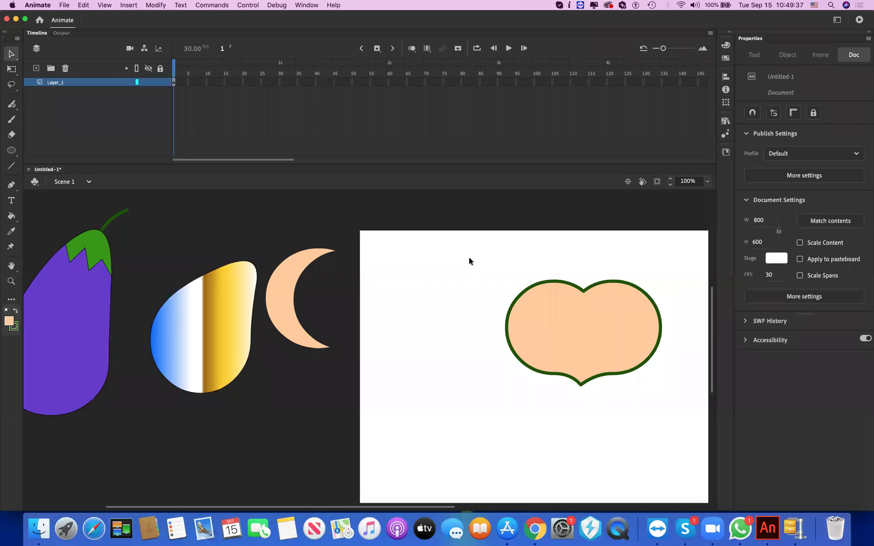
mouse_move(468, 255)
left_mouse_down()
mouse_move(543, 321)
mouse_move(688, 389)
left_mouse_up()
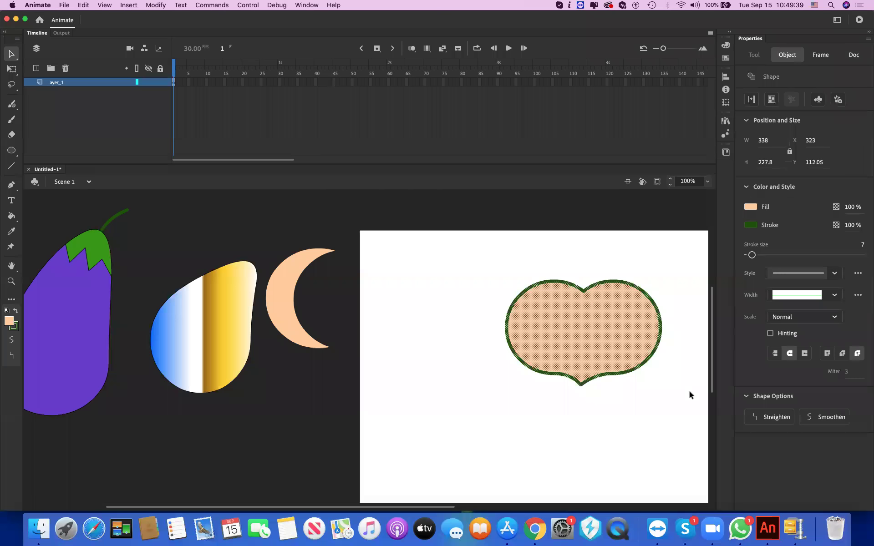
left_click(156, 5)
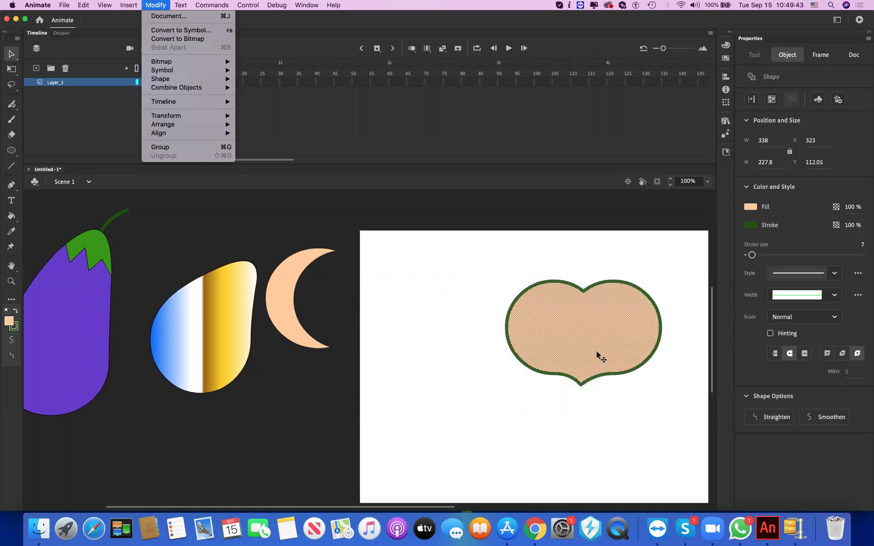
key("super+g")
left_click_drag(598, 354, 152, 446)
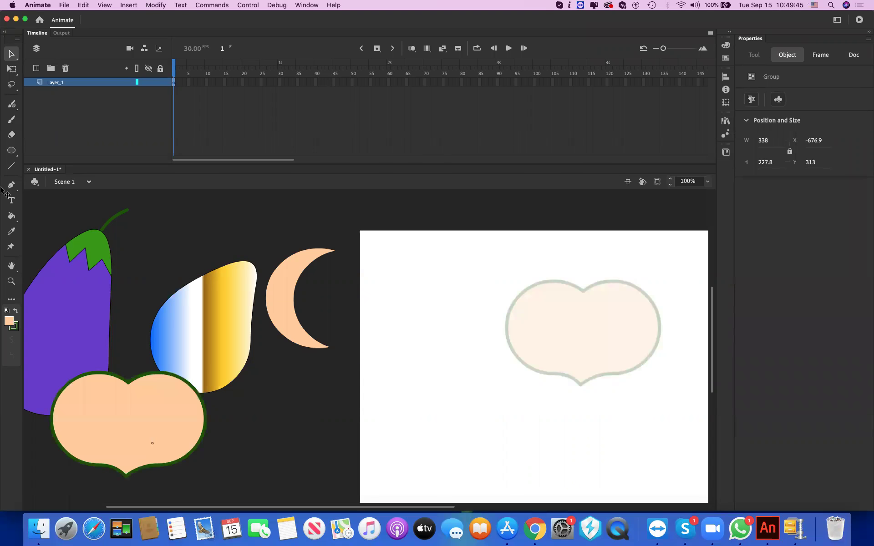
Step: Draw a large outlined oval on the stage and try bending its upper edge inward into a crescent
left_click(8, 149)
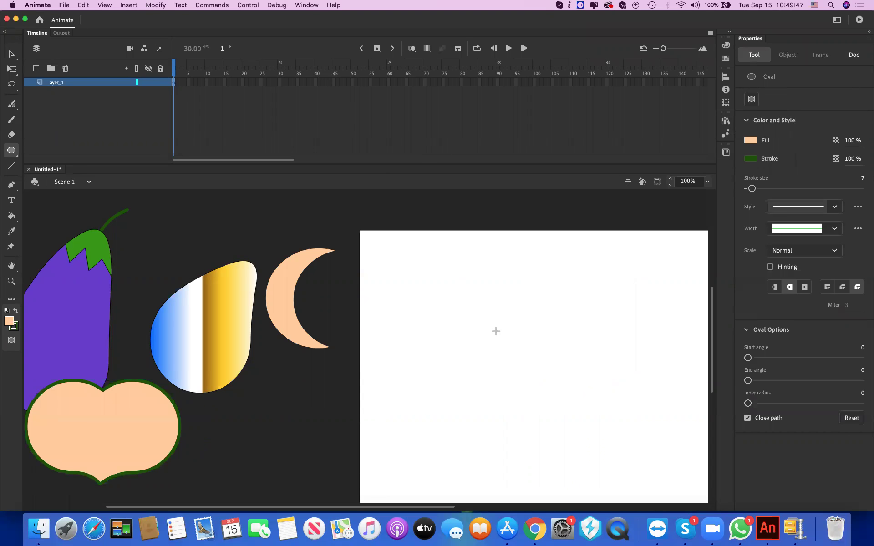
mouse_move(452, 237)
left_mouse_down()
mouse_move(528, 346)
mouse_move(615, 409)
left_mouse_up()
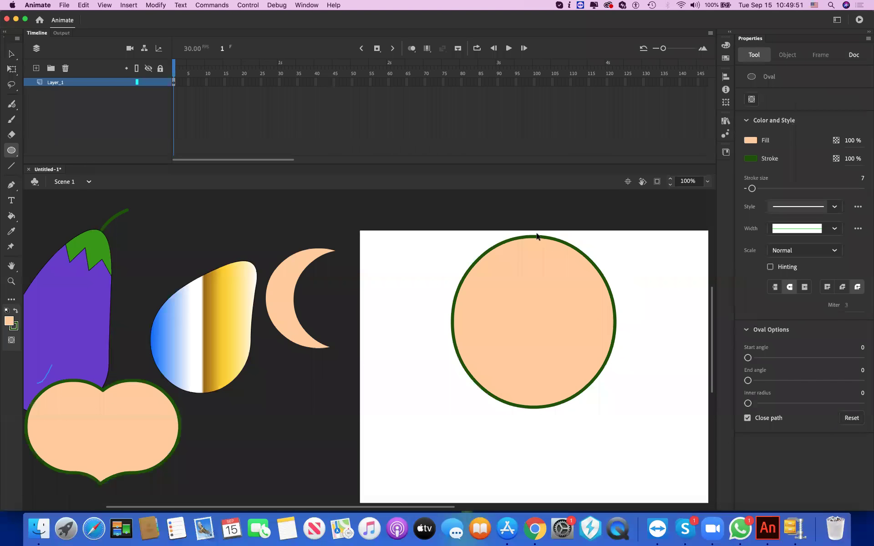
key("v")
left_click_drag(537, 236, 544, 324)
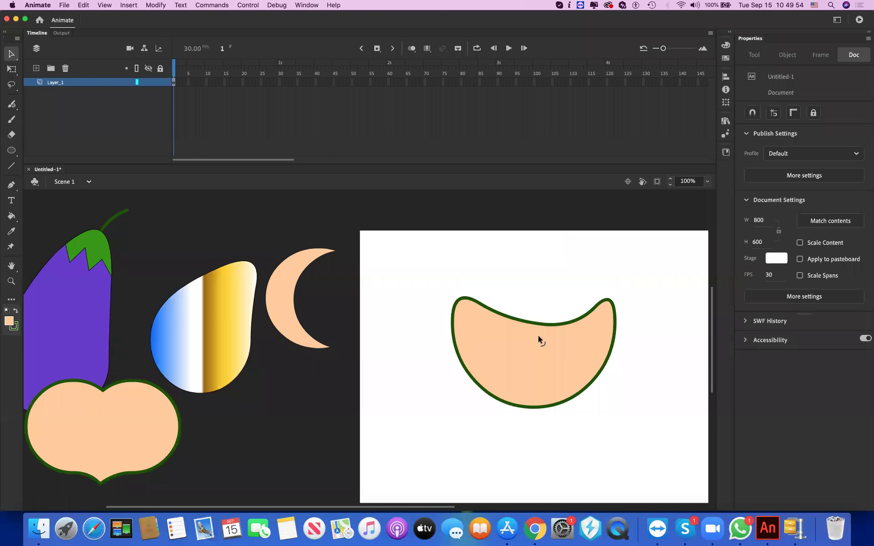
left_click_drag(529, 372, 529, 372)
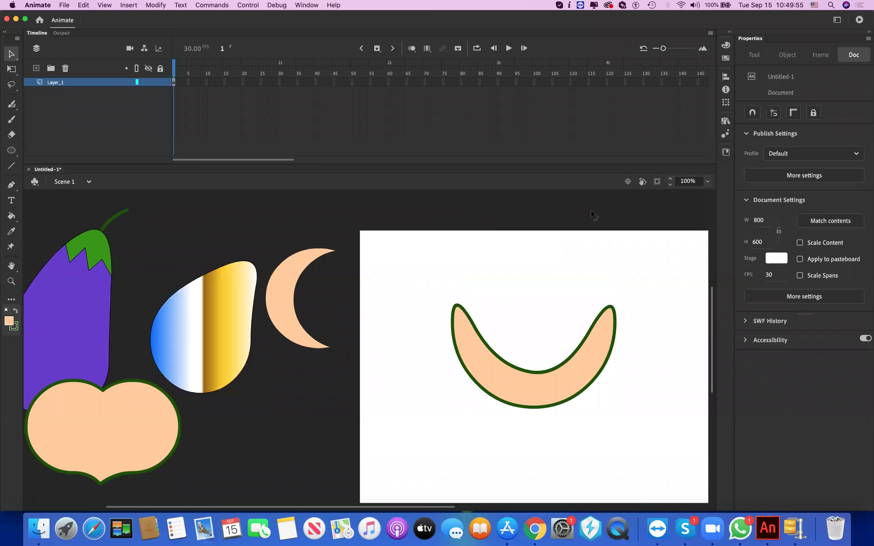
Step: Pull the oval's upper edge up past the stage border to form a pear shape about 386 by 431
key("super+z")
key("super+z")
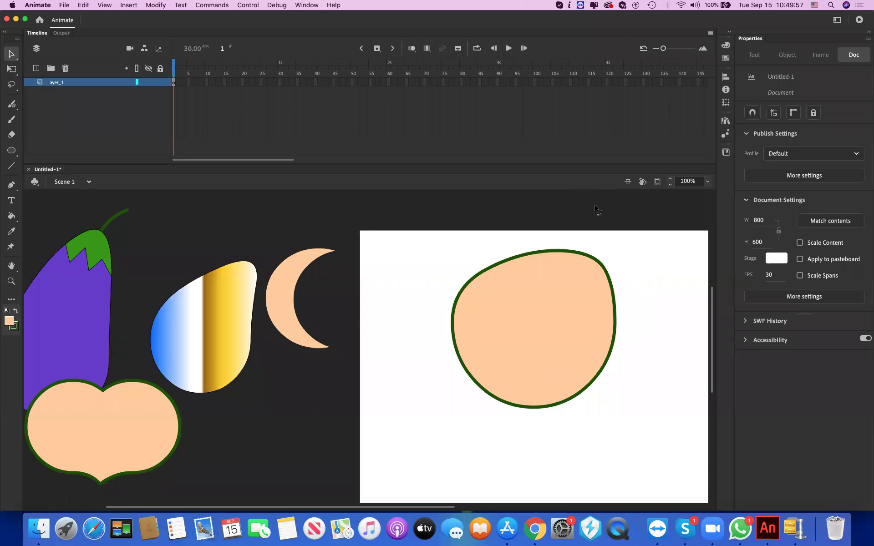
key("super+shift+z")
key("super+z")
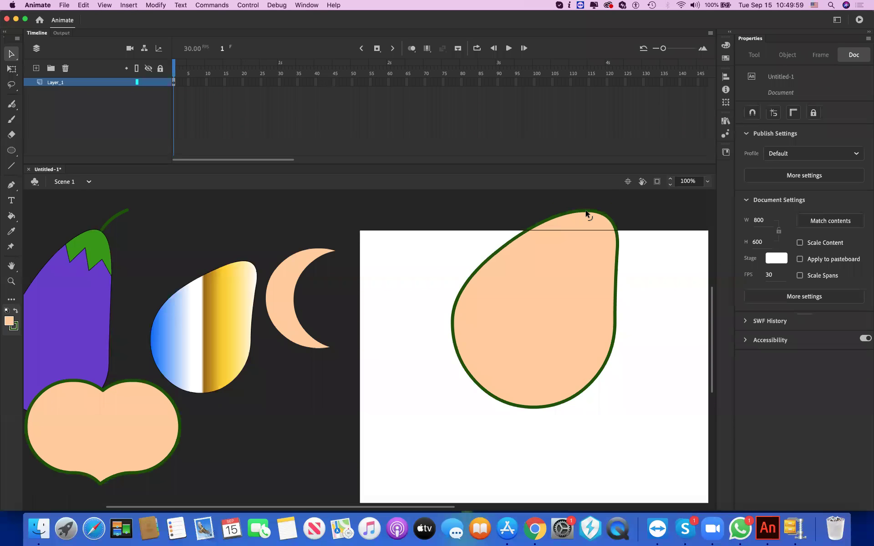
key("super+z")
key("super+z")
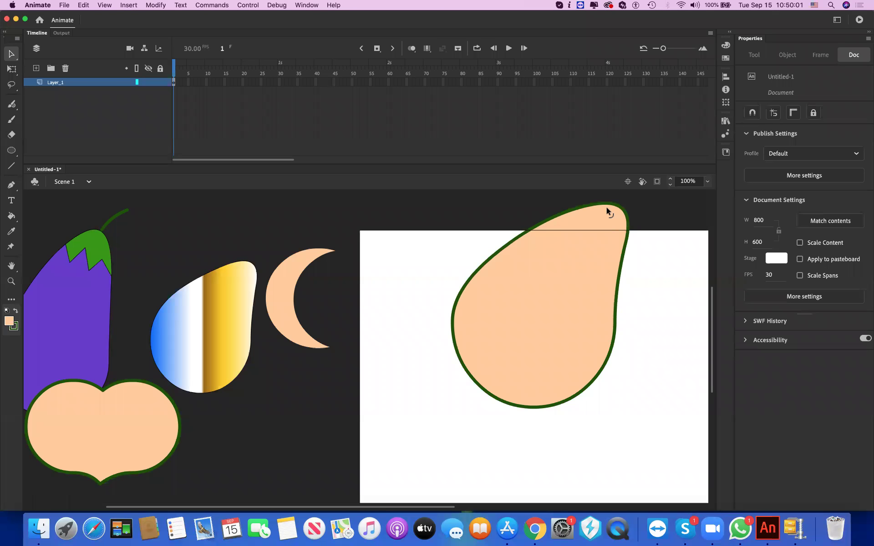
key("super+z")
key("super+z")
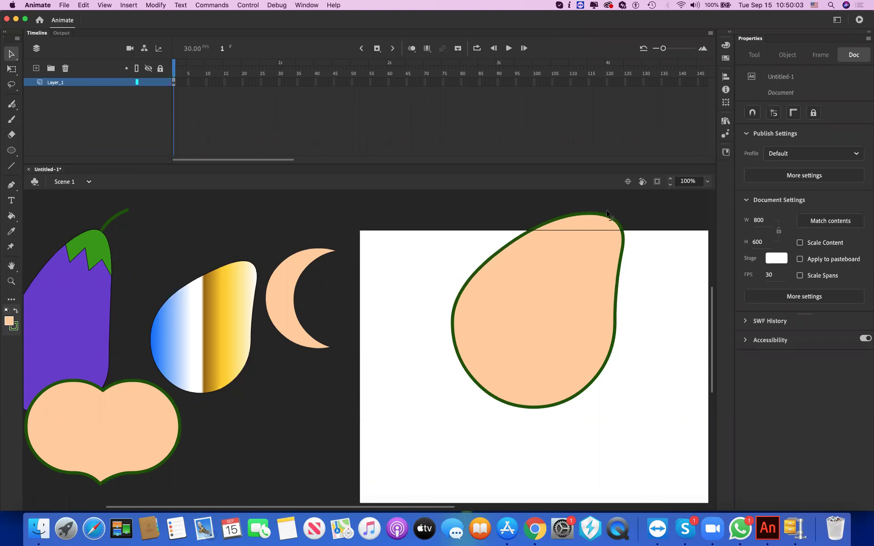
key("super+z")
key("super+z")
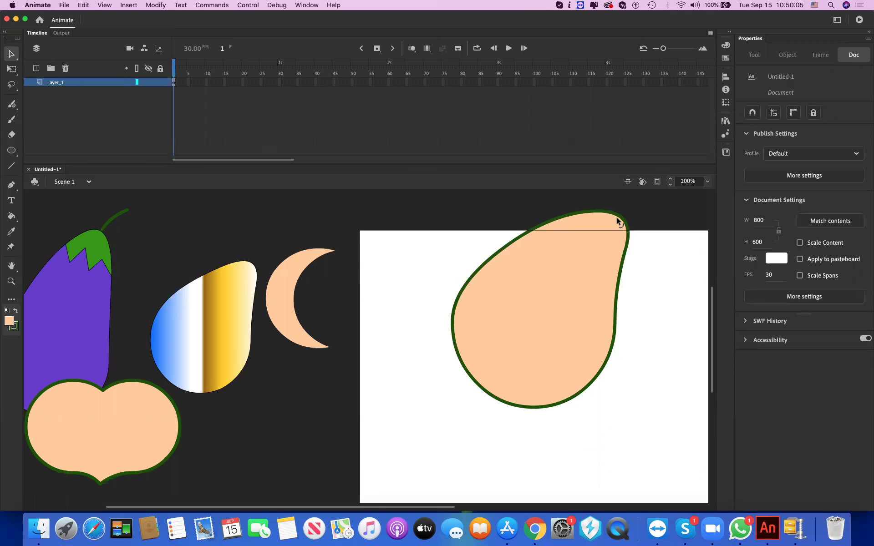
Step: Change the pear shape's fill colour to light blue
double_click(566, 293)
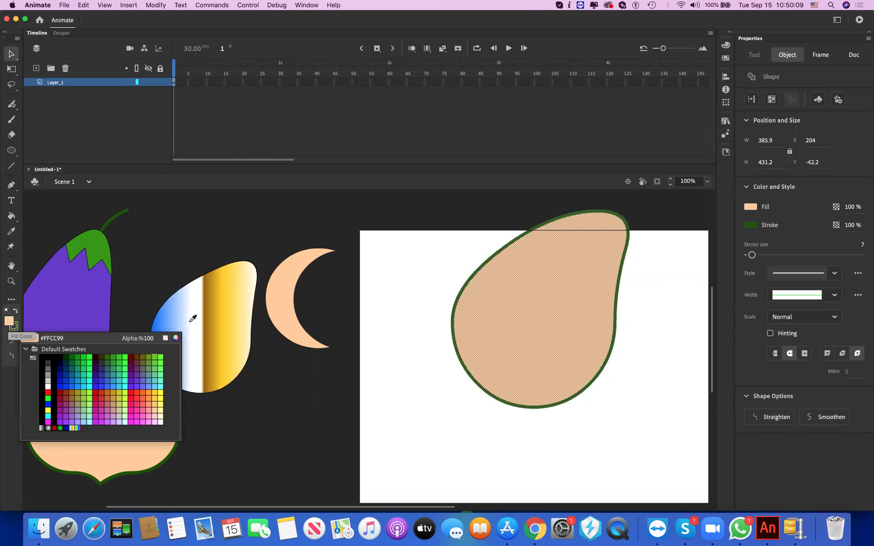
left_click(120, 386)
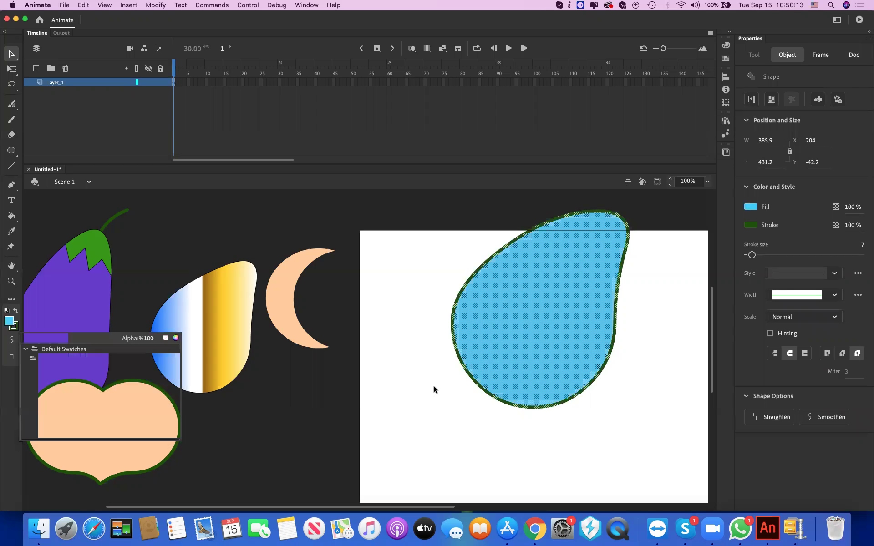
left_click(472, 391)
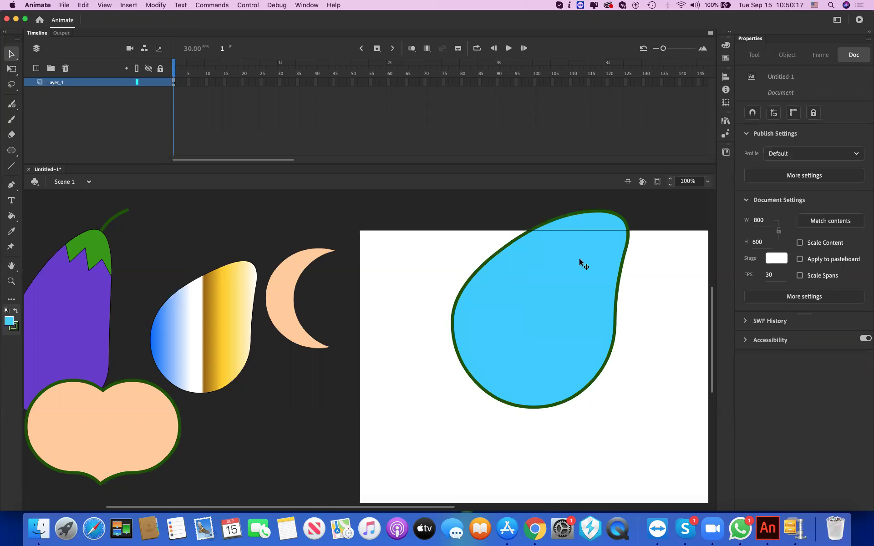
Step: Draw a diagonal dark green line with the Line tool on the empty stage area beside the blue shape
left_click(11, 167)
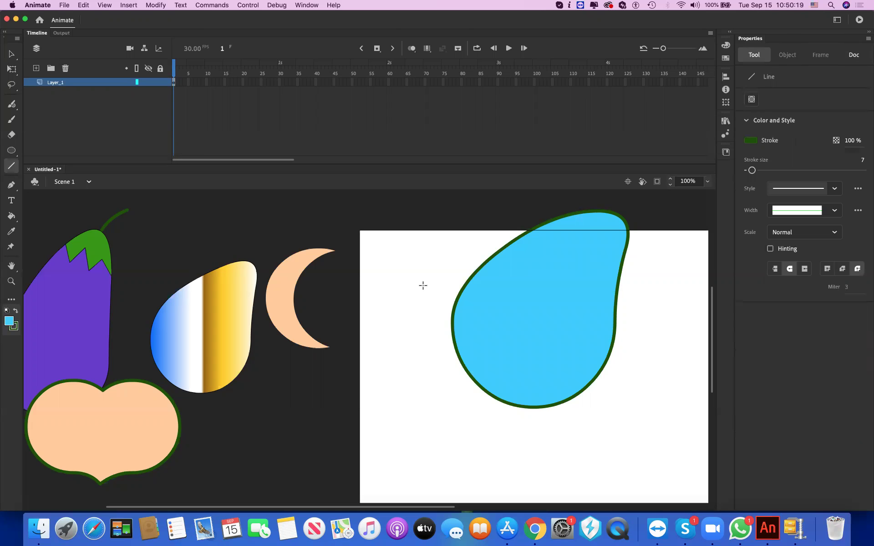
left_click_drag(390, 344, 448, 253)
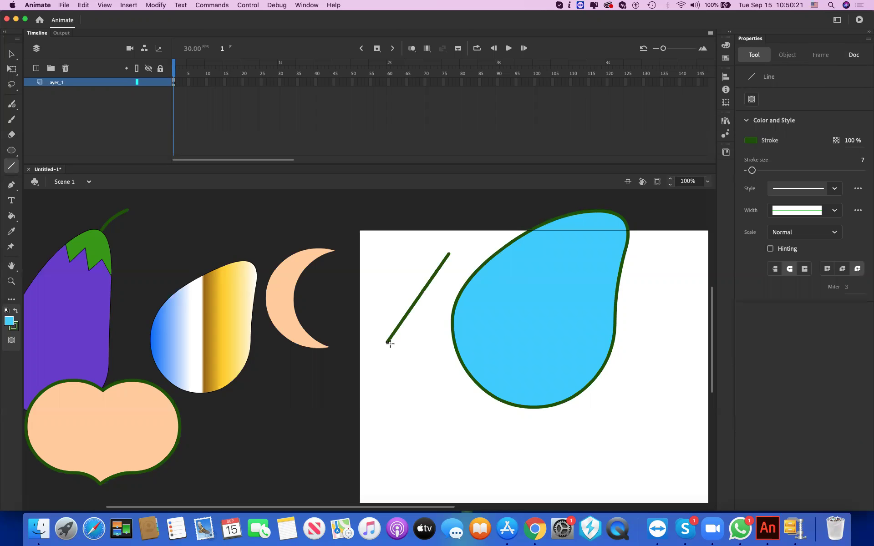
key("v")
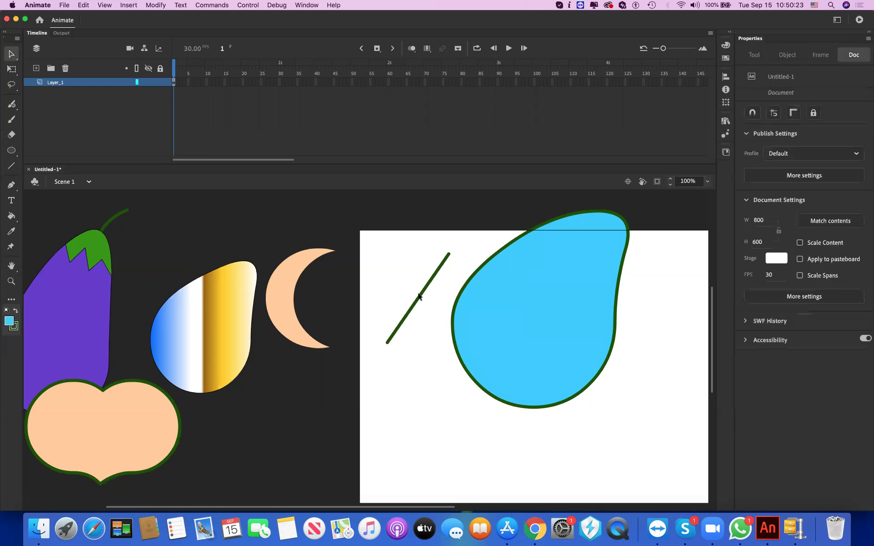
Step: Bend the green line into a gentle arc and delete the blue pear shape's dark green outline
left_click(486, 260)
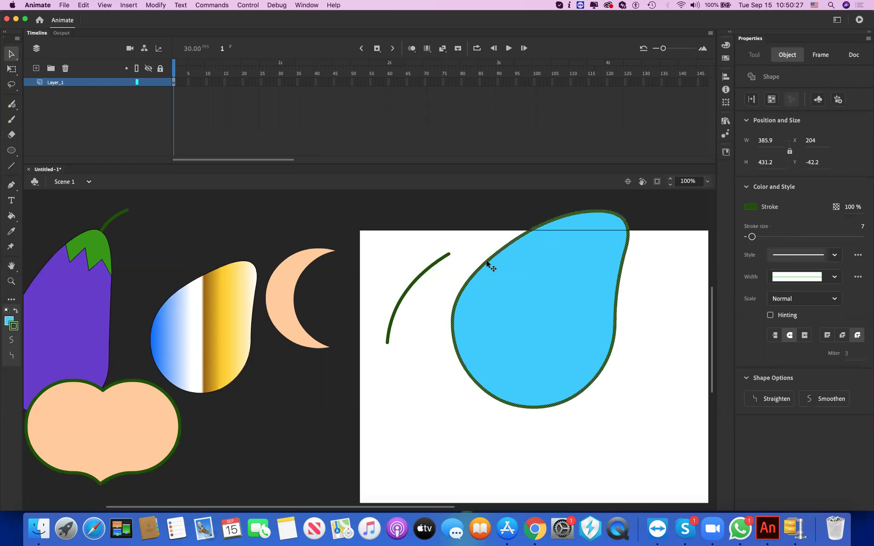
key("Delete")
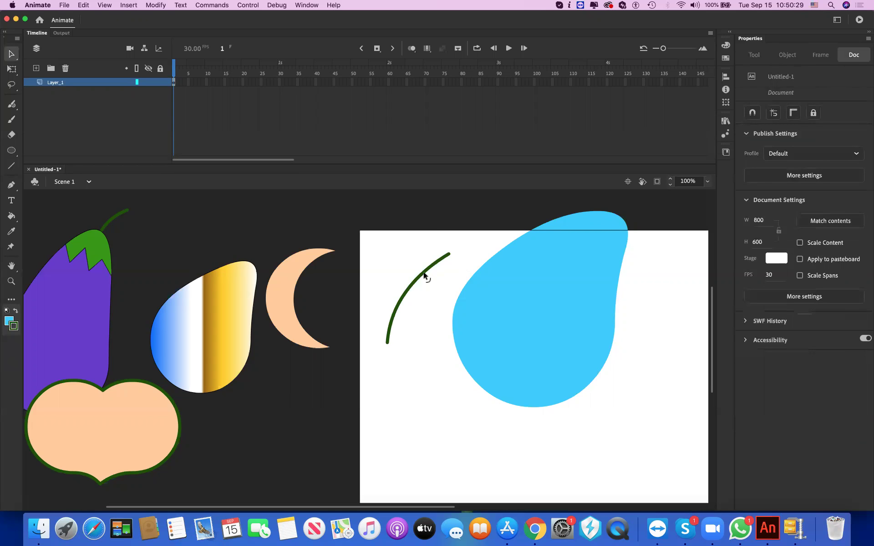
Step: Move the curved green line onto the blue shape and restyle its stroke to white, size 32
left_click(424, 276)
left_click_drag(532, 263, 526, 269)
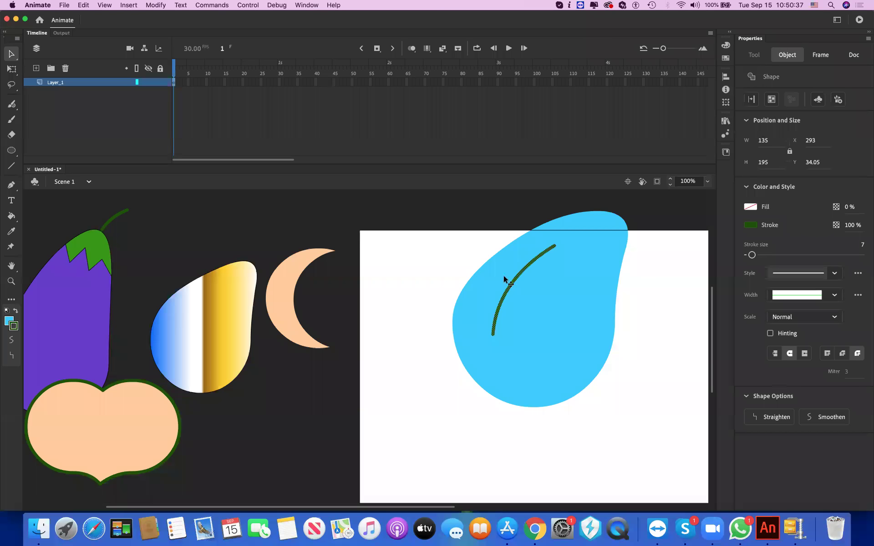
left_click(752, 225)
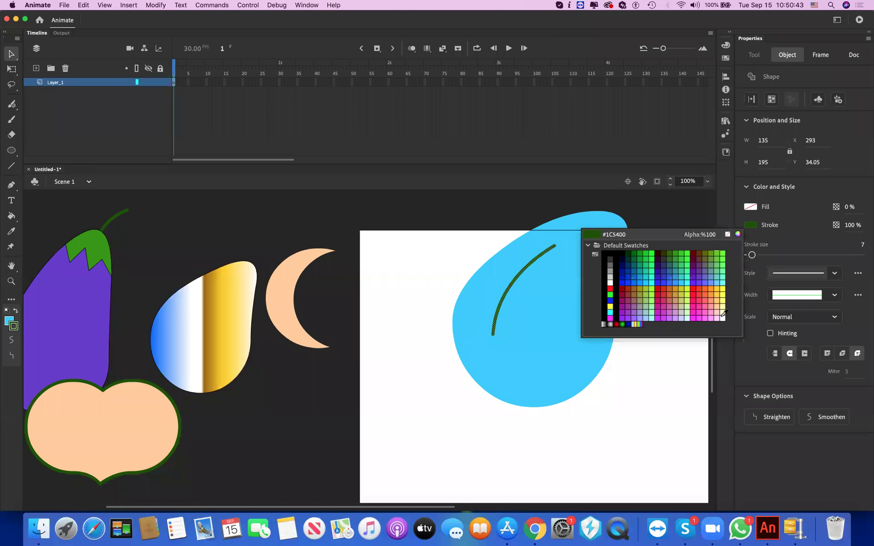
left_click(723, 314)
left_click(750, 228)
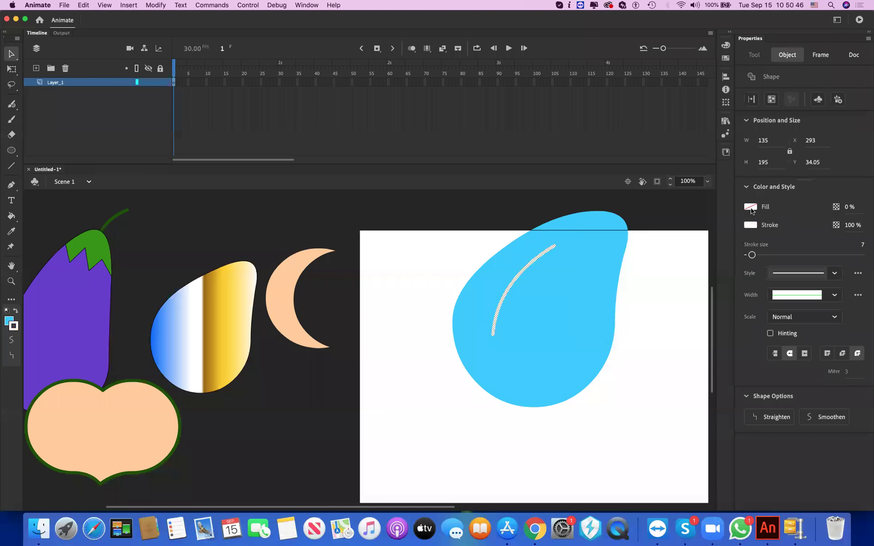
left_click(766, 255)
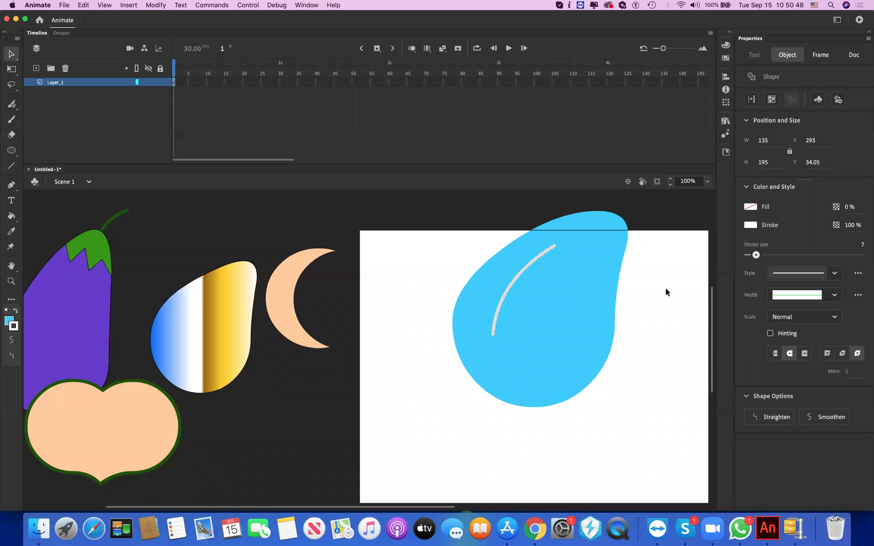
left_click(575, 275)
left_click(543, 258)
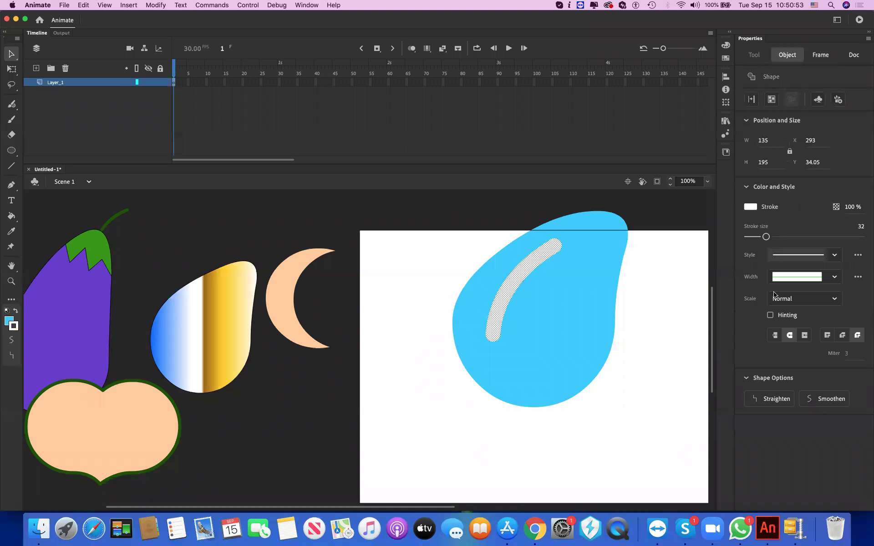
Step: Apply the lens-shaped width profile to the white stroke so it tapers at both ends
left_click(819, 261)
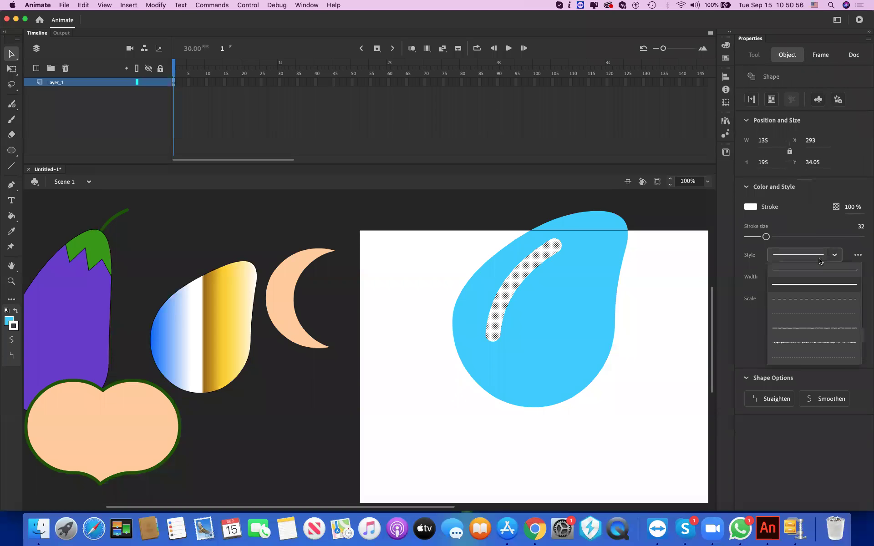
left_click(816, 278)
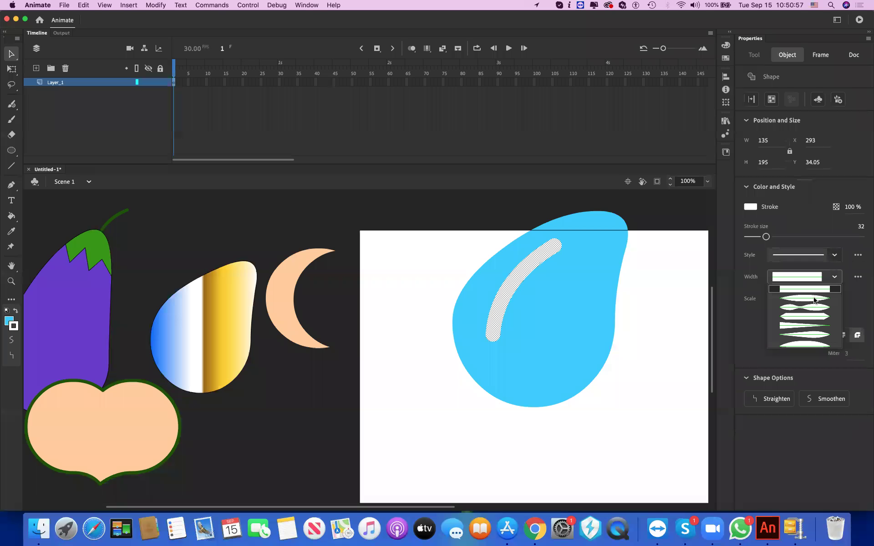
left_click(536, 294)
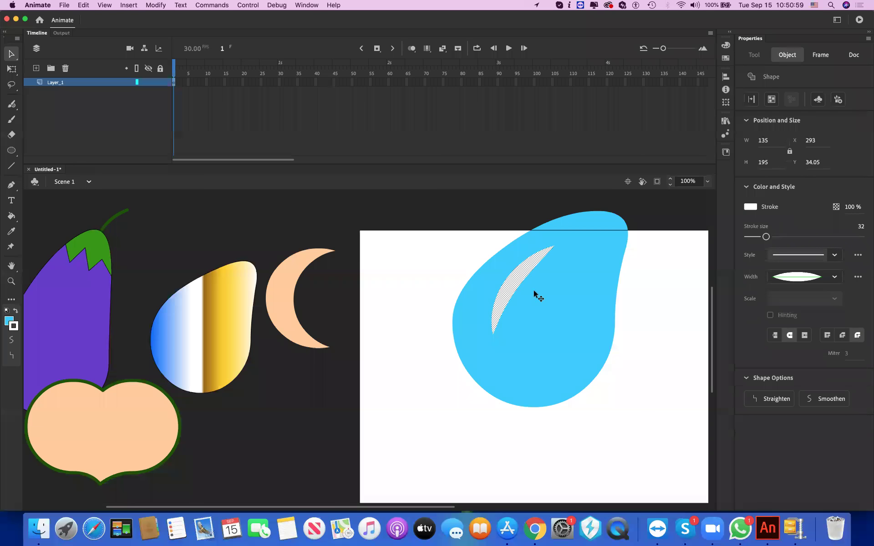
key("Escape")
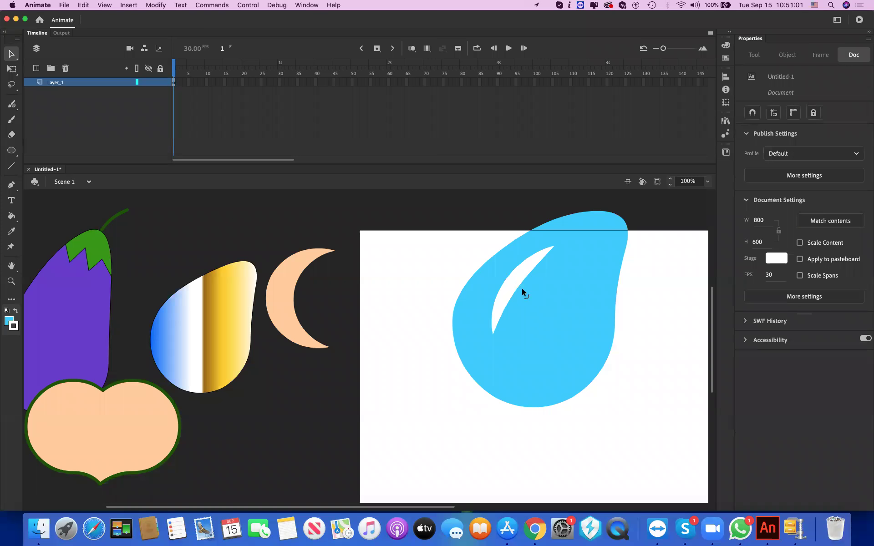
Step: Bend the white highlight and extend its lower end along the blue shape's edge, to about 161 by 216
left_click_drag(522, 288, 515, 286)
left_click_drag(493, 329, 480, 340)
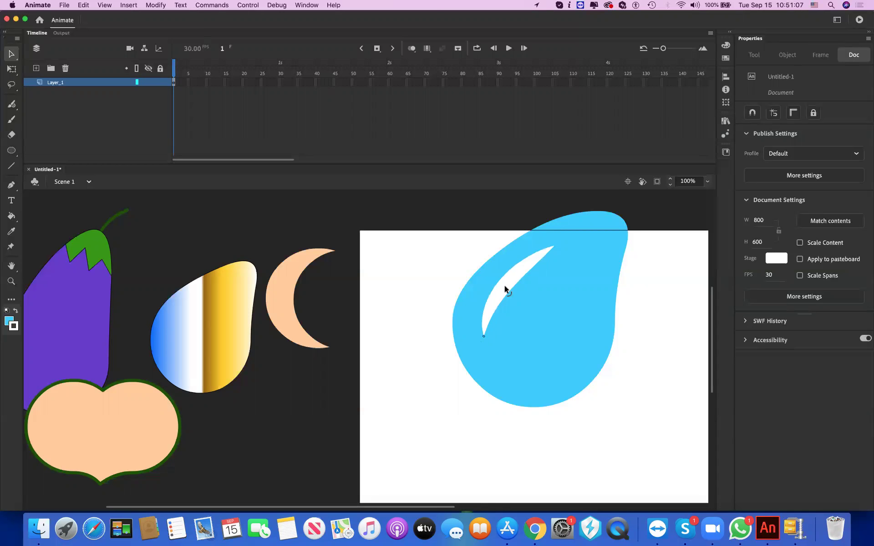
left_click_drag(504, 285, 522, 258)
left_click(526, 269)
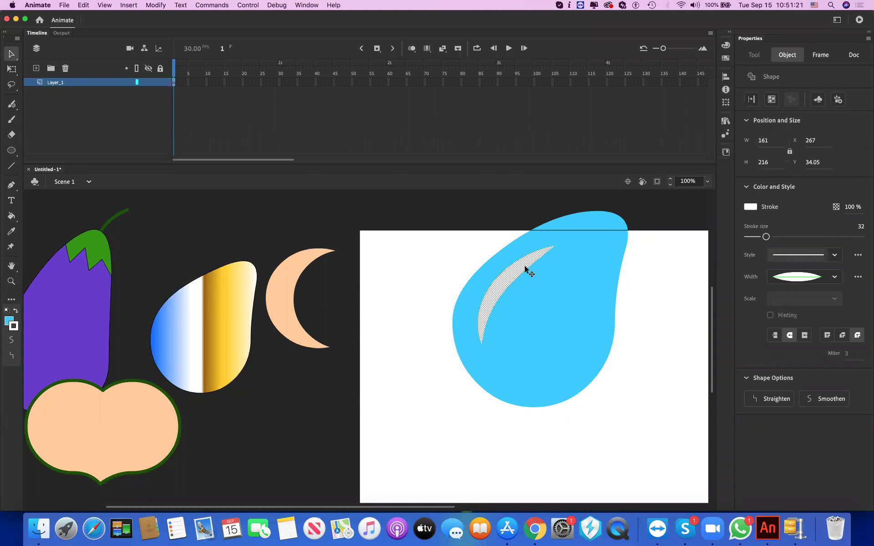
left_click(452, 403)
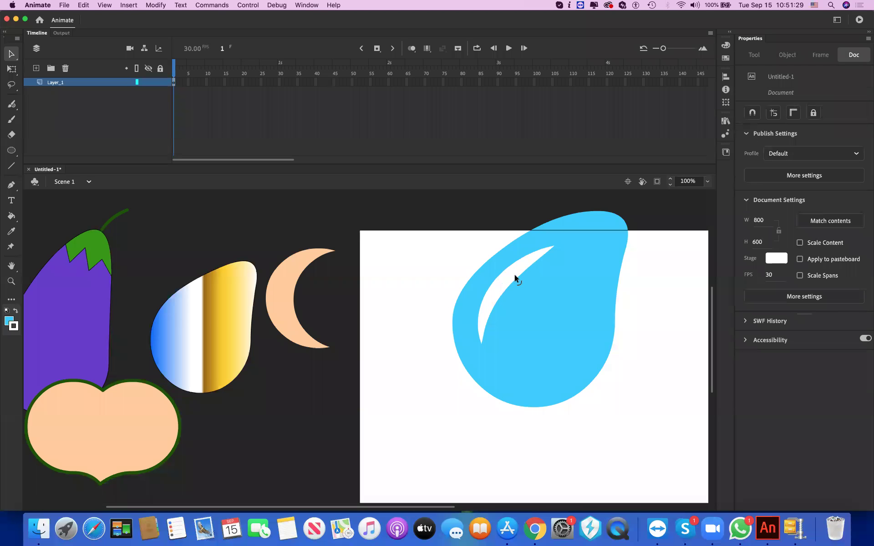
Step: Delete the white highlight from the blue shape
left_click(514, 275)
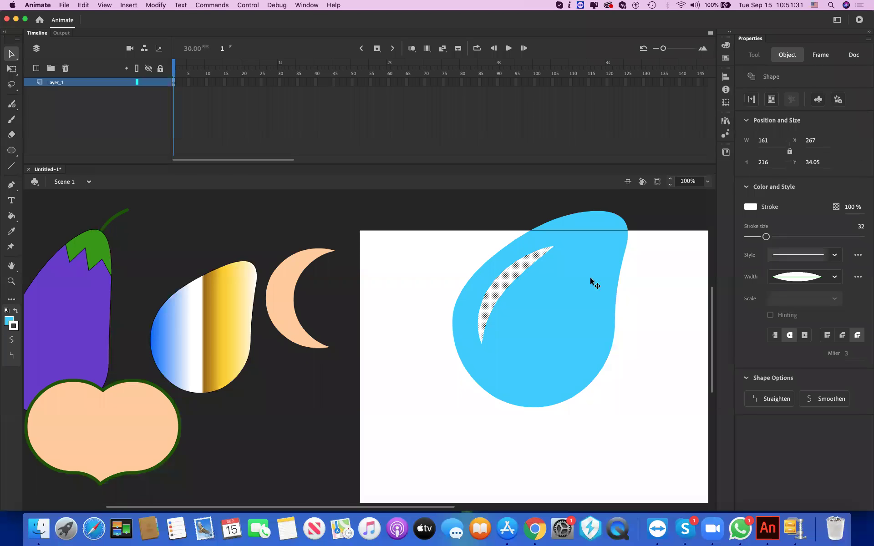
key("Delete")
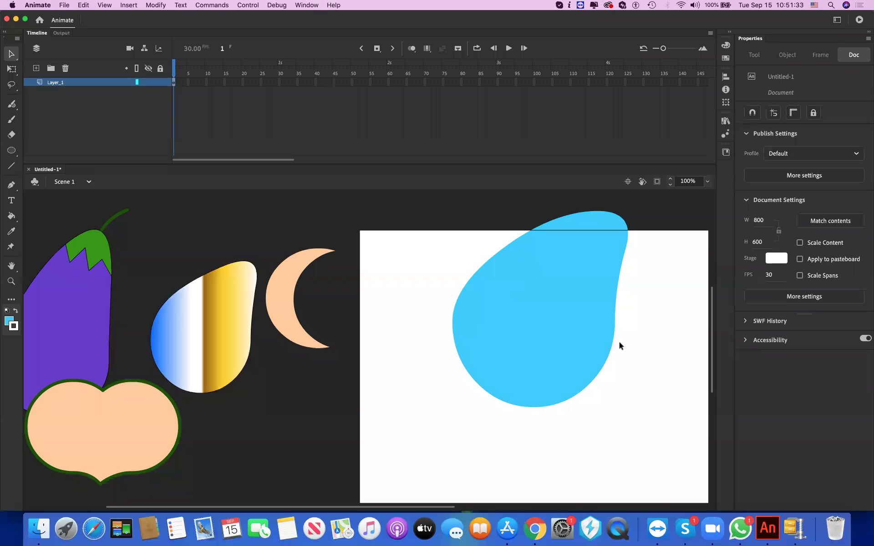
Step: Move the blue pear shape down so it lies fully on the stage, at about X 140, Y 48
left_click(601, 279)
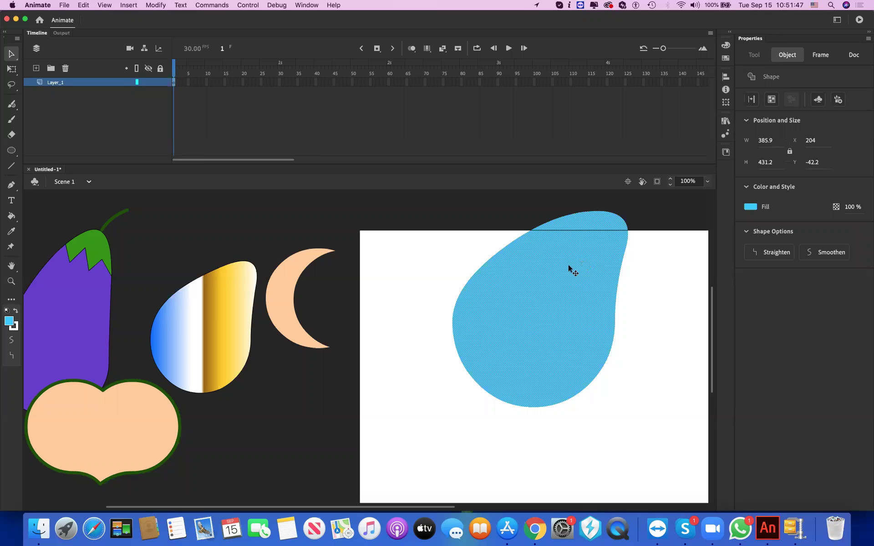
left_click_drag(549, 310, 526, 346)
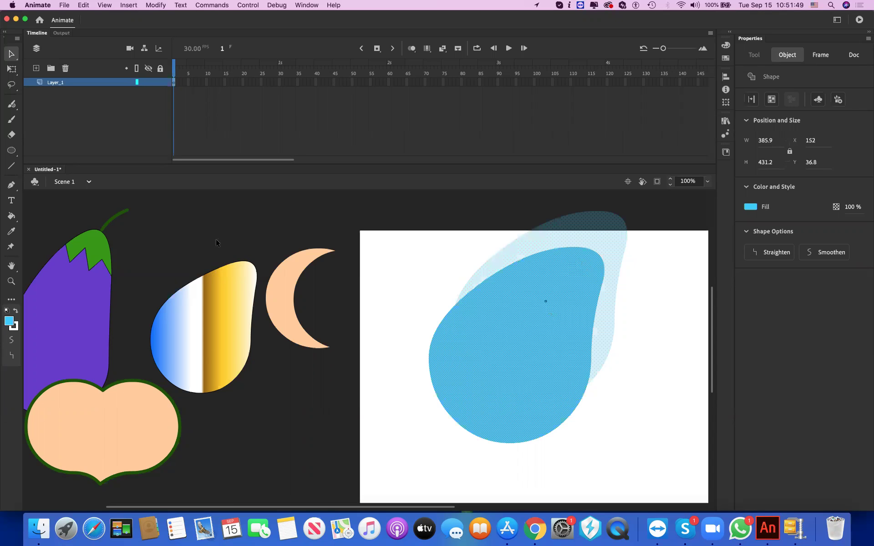
left_click(215, 239)
Step: Draw a diagonal line about 187 by 101 beside the blue shape with the Line tool and recolour its stroke maroon
key("n")
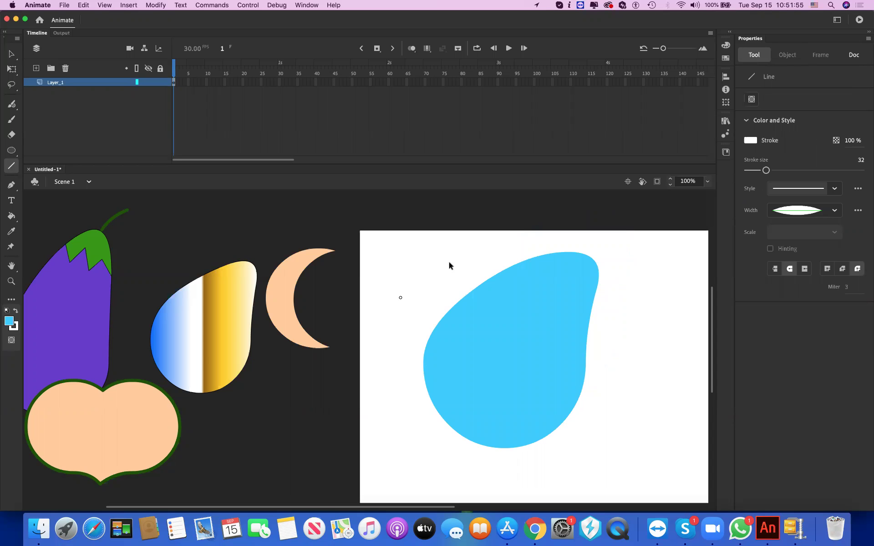
key("v")
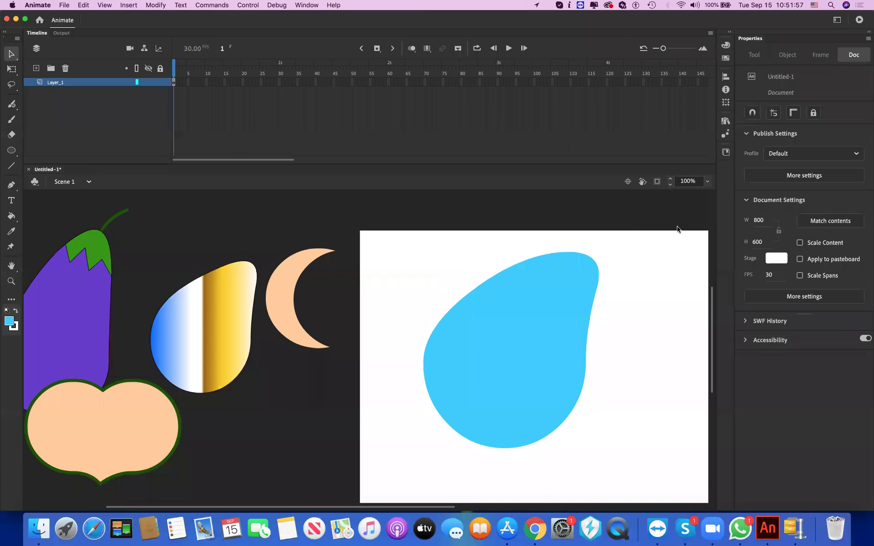
left_click(753, 208)
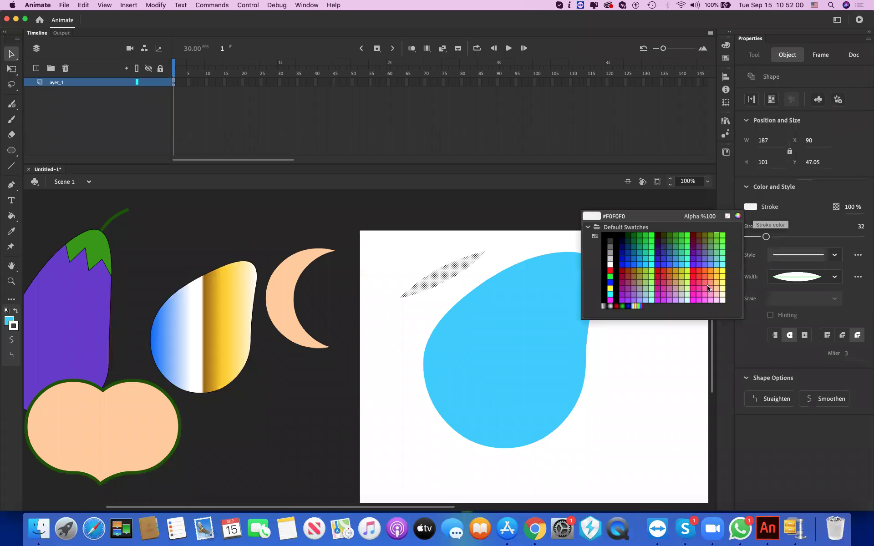
left_click(627, 288)
left_click(439, 287)
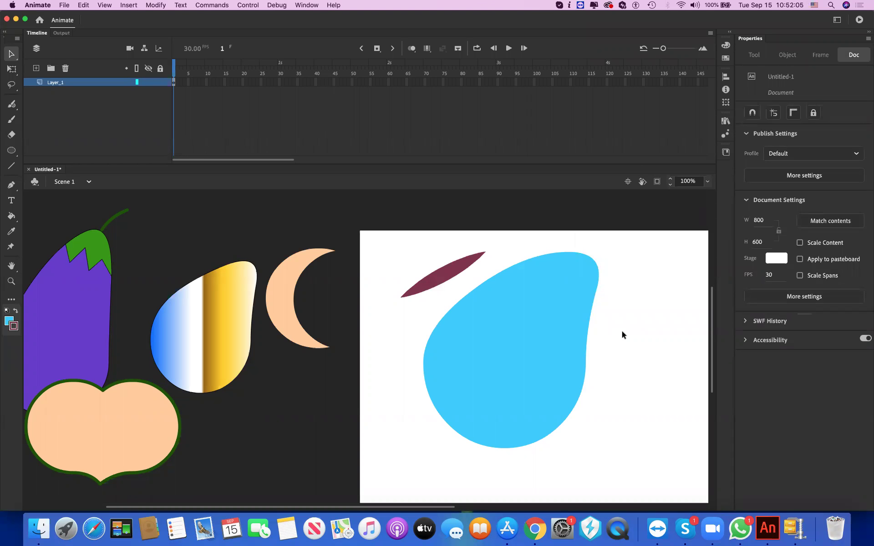
key("super+z")
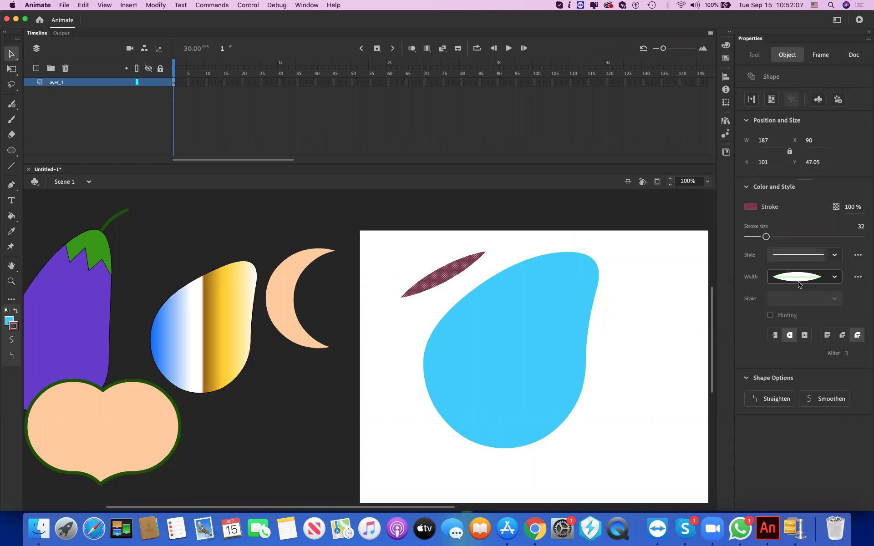
Step: Set the maroon line's width profile to Uniform and its stroke size to 34
left_click(799, 277)
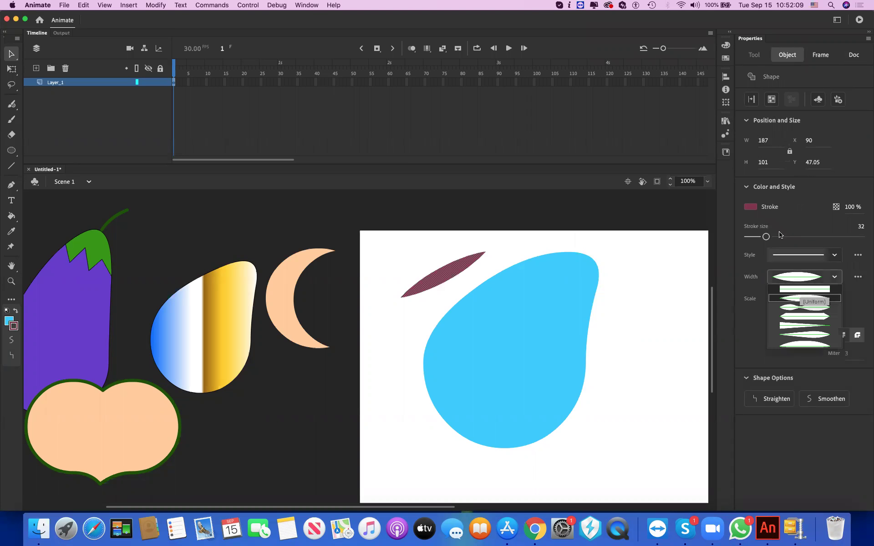
key("Return")
left_click_drag(757, 236, 753, 236)
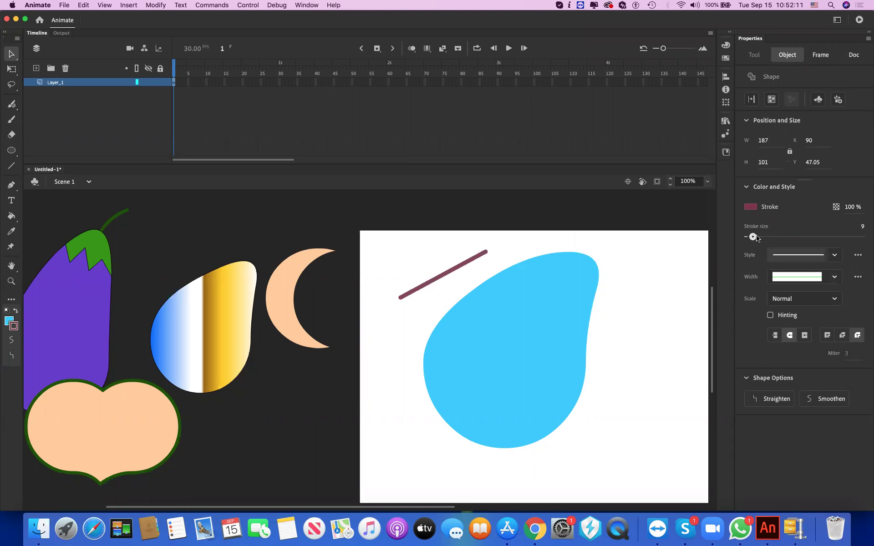
key("super+z")
Step: Try the wavy width profile on the maroon line, then apply the lens-shaped profile instead
left_click(797, 279)
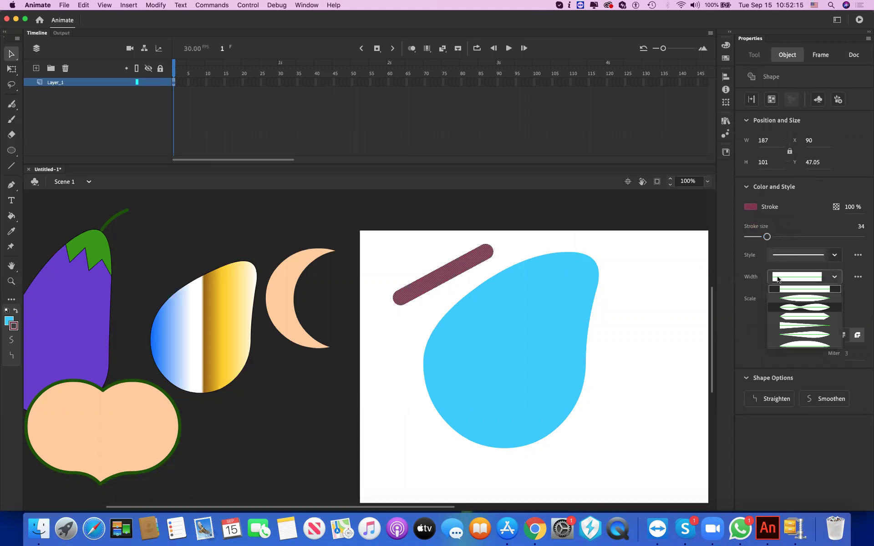
left_click(802, 308)
left_click(800, 279)
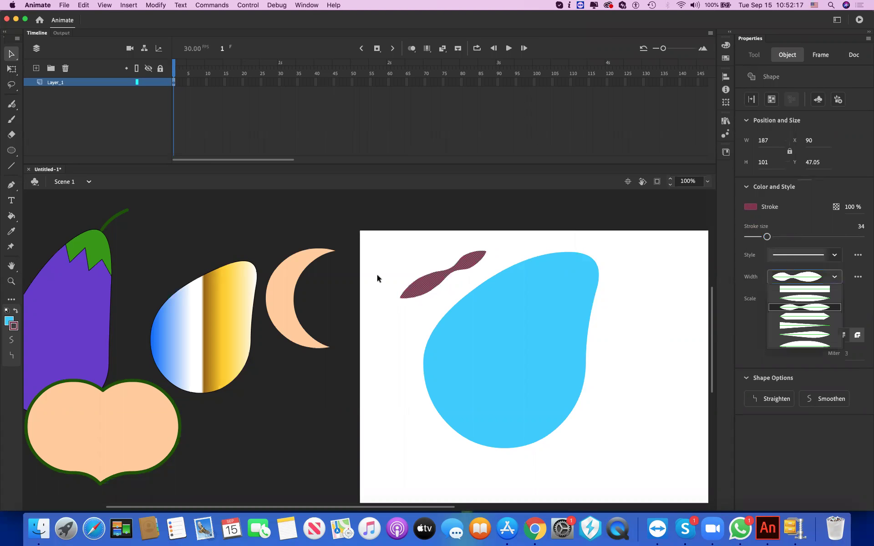
left_click(800, 293)
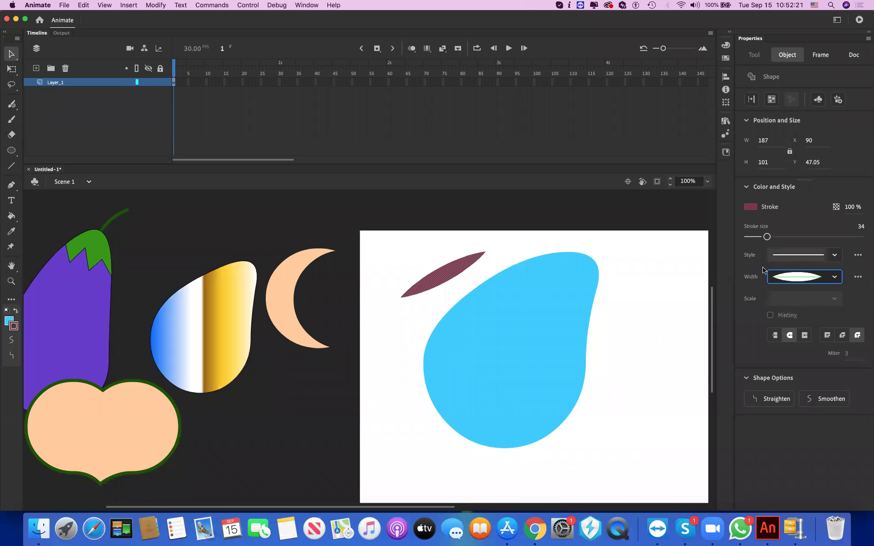
Step: Bend the maroon stroke into an arc, move it onto the blue shape and stretch its upper end to about 170 by 142
left_click_drag(431, 258, 424, 233)
left_click(426, 246)
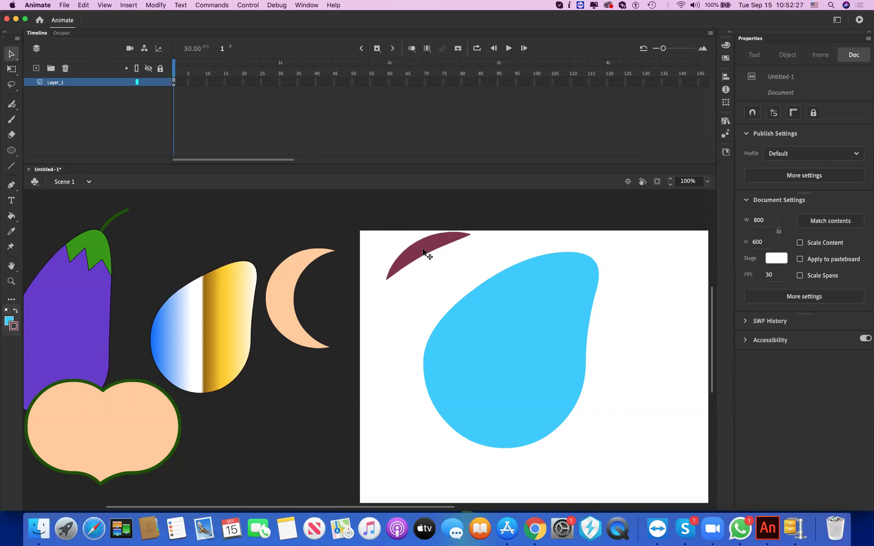
left_click(421, 249)
left_click_drag(485, 316, 522, 285)
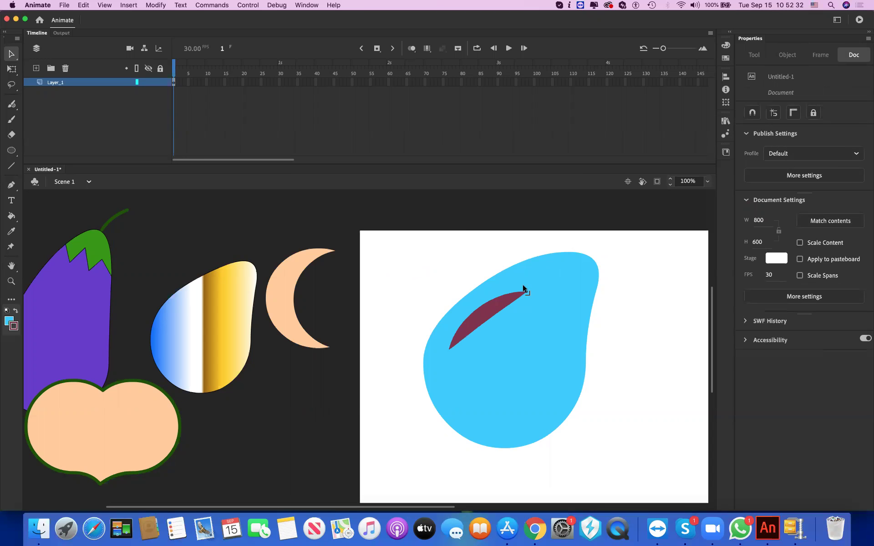
Step: Increase the maroon arc's curvature to follow the blue shape's edge and position it at about X 201, Y 139
left_click(492, 308)
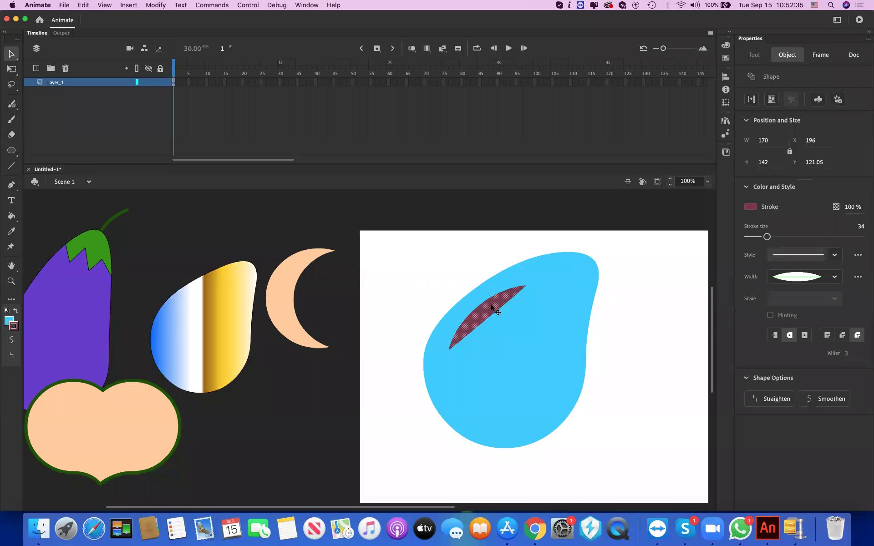
mouse_move(490, 312)
left_mouse_down()
mouse_move(474, 299)
mouse_move(494, 306)
left_mouse_up()
key("Escape")
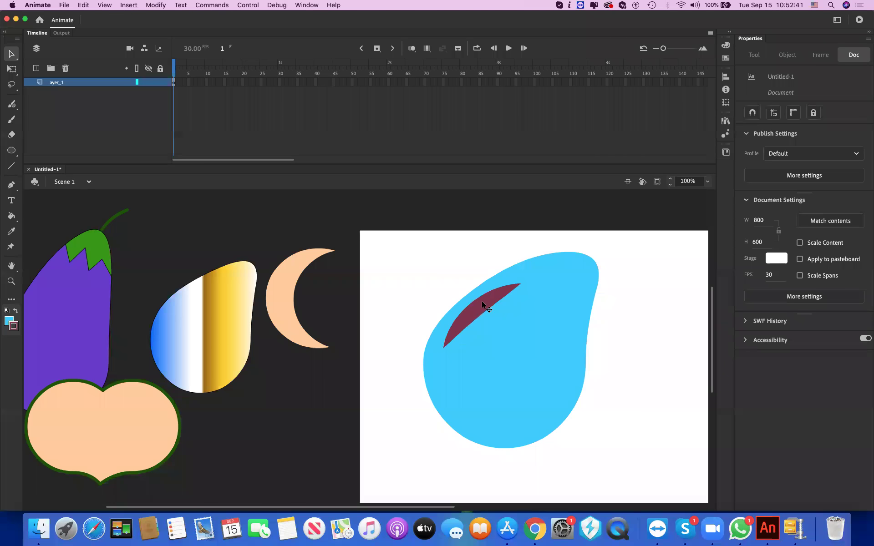
left_click_drag(481, 302, 491, 312)
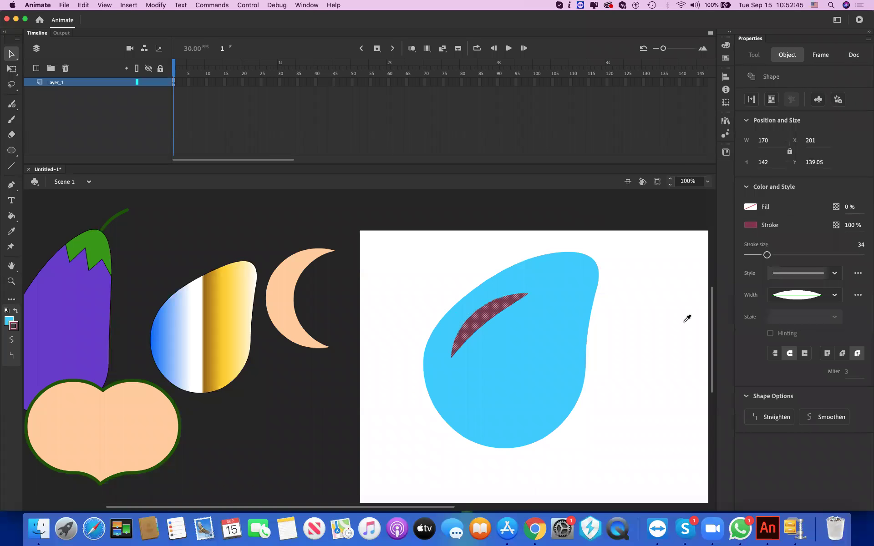
Step: Recolour the maroon arc white by sampling the stage colour, and select the blue shape's fill
left_click(447, 265)
left_click(504, 300)
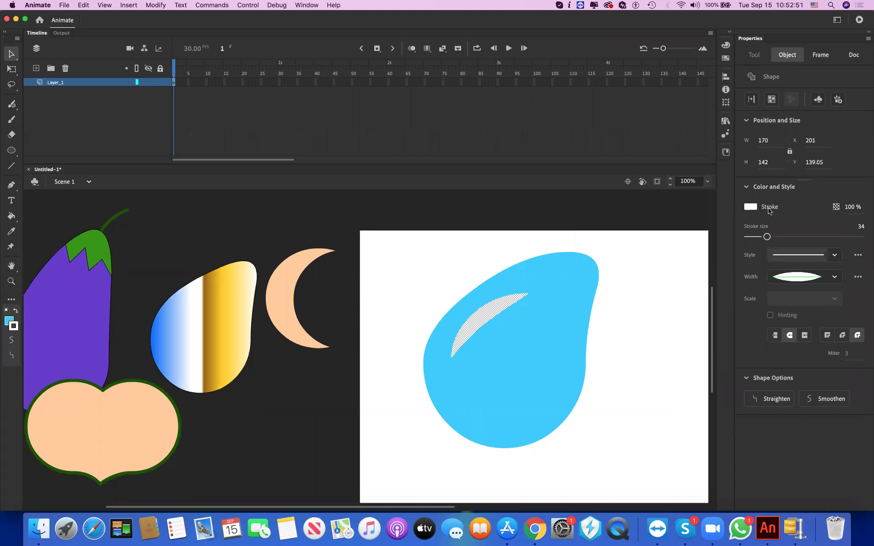
left_click(557, 310)
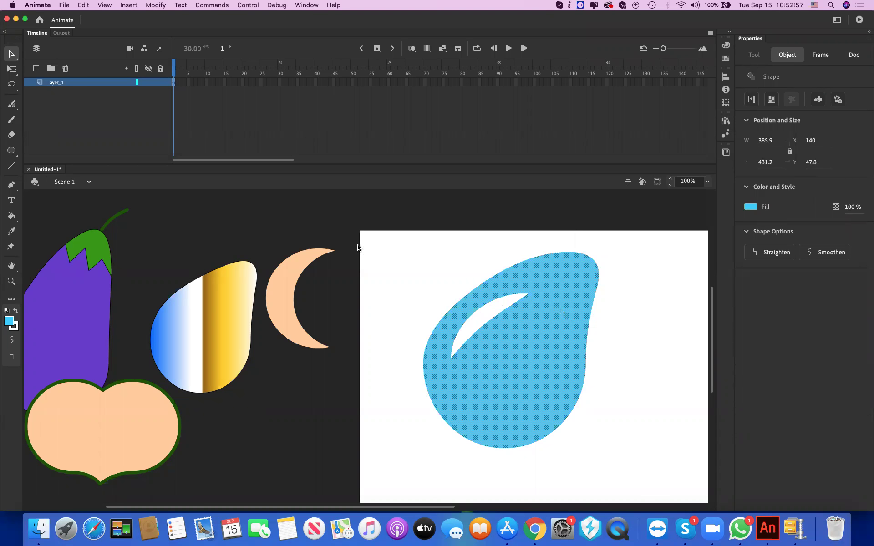
Step: Draw a small blue oval with a white stroke near the stage's upper-left corner and select its fill and outline
key("o")
left_click_drag(386, 249, 432, 289)
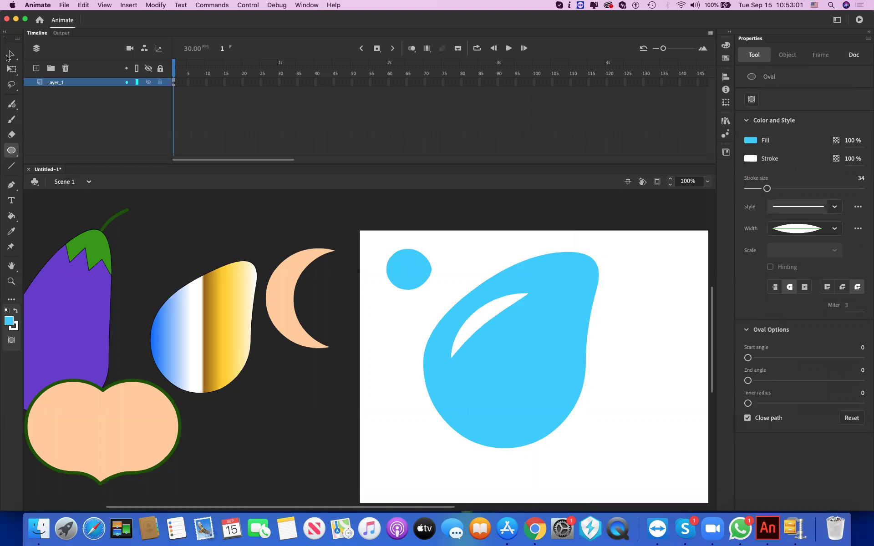
key("v")
double_click(408, 269)
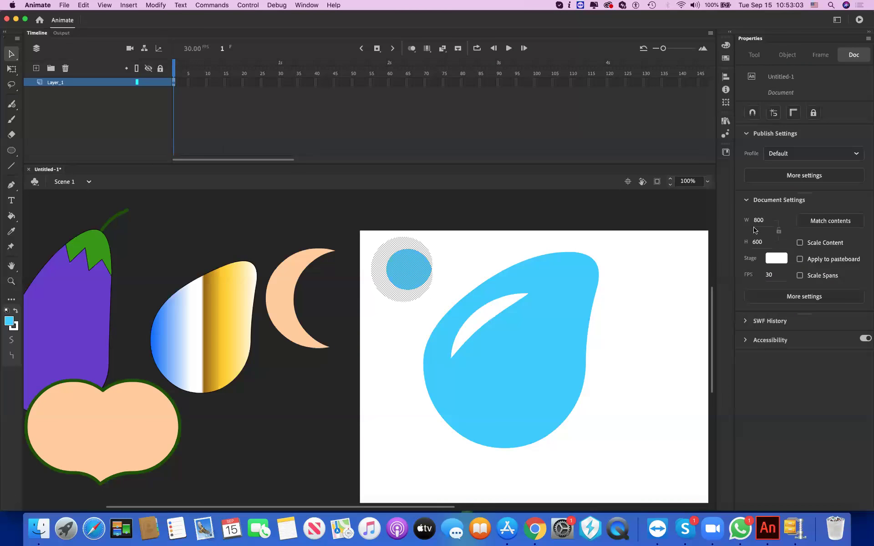
Step: Recolour the small oval's outline pink, leaving its blue fill as it is
left_click(750, 225)
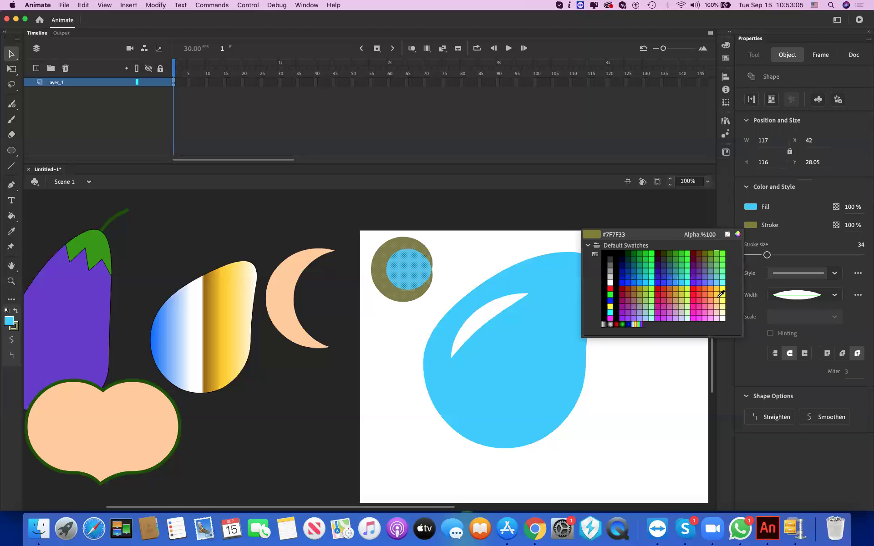
left_click(488, 257)
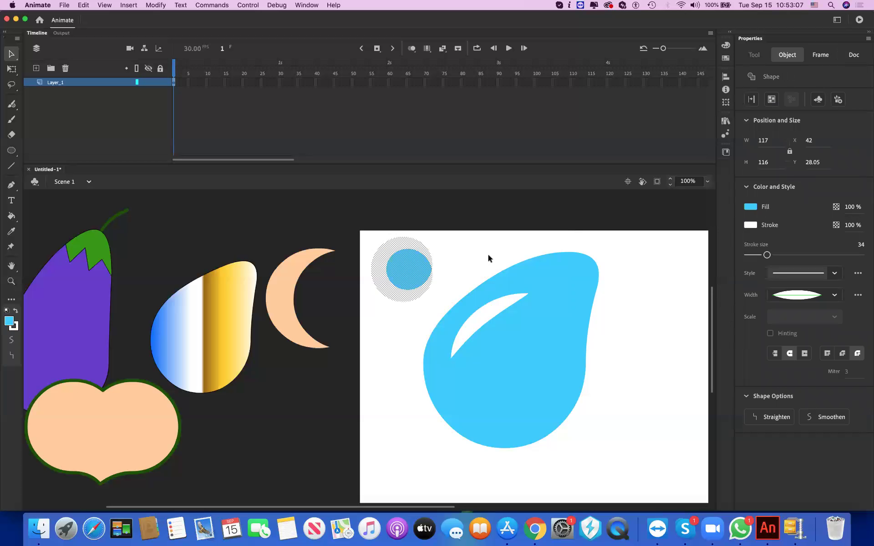
left_click(388, 248)
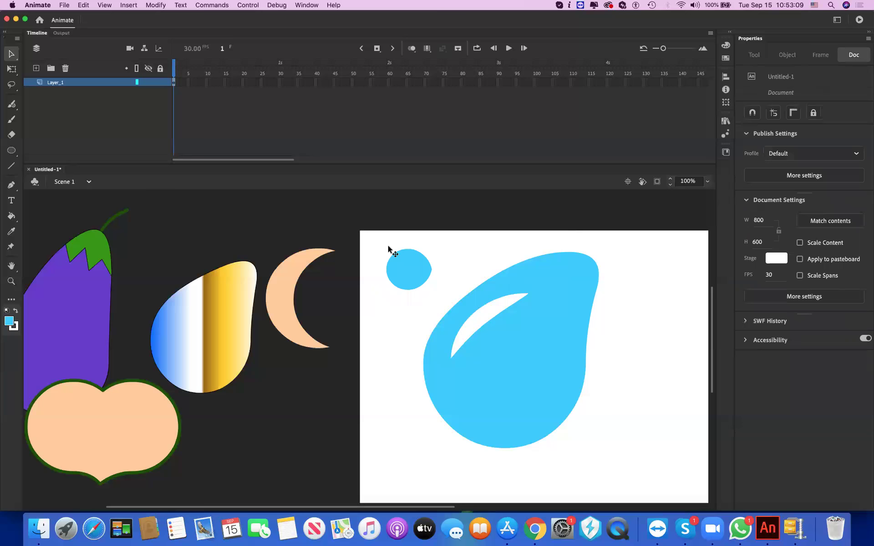
left_click(388, 248)
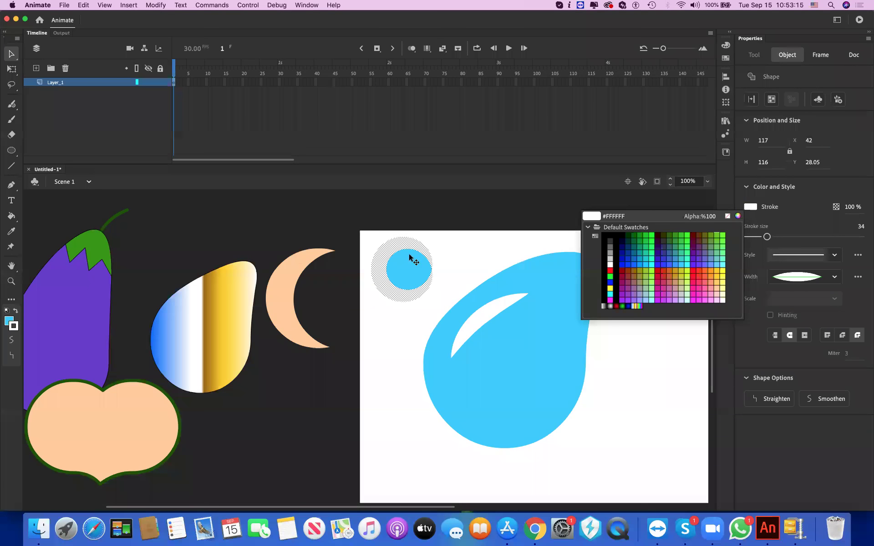
key("Escape")
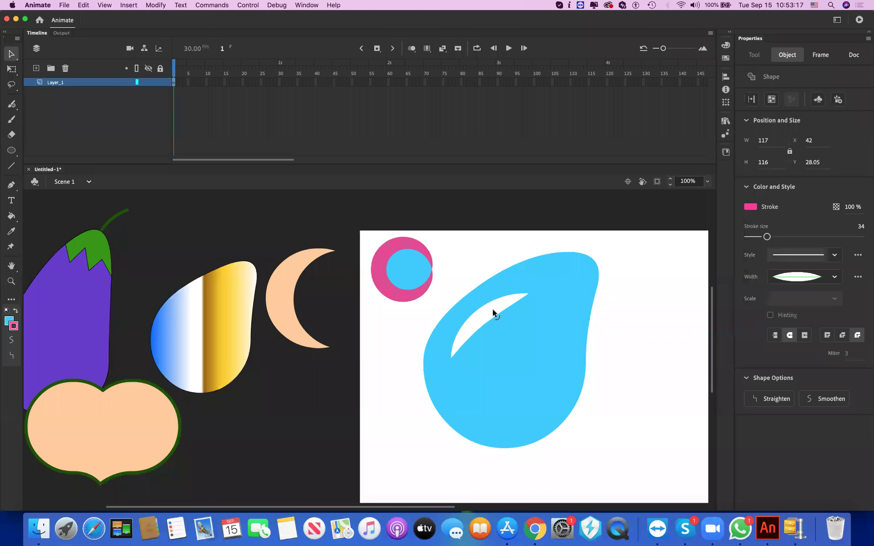
Step: Move the white highlight around on the blue pear shape and settle it at about X 196, Y 143
left_click(497, 309)
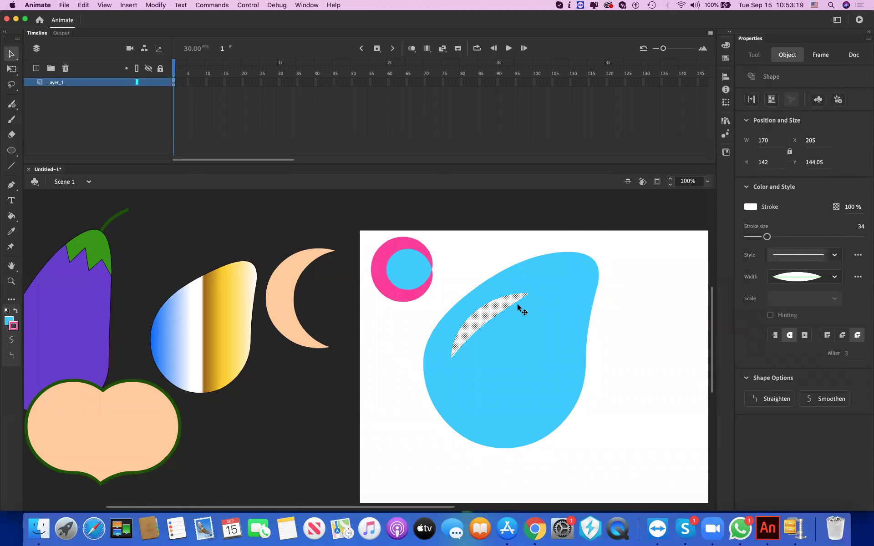
key("super+z")
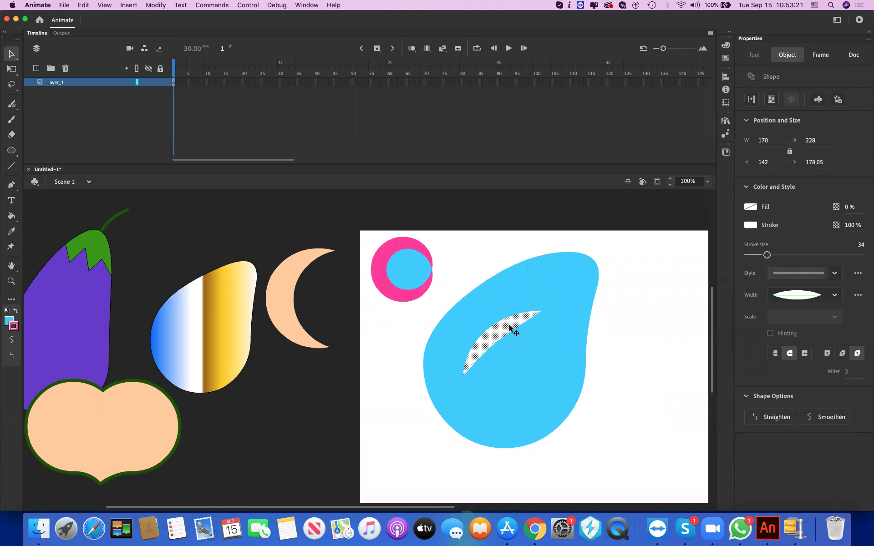
left_click_drag(498, 312, 494, 307)
key("super+z")
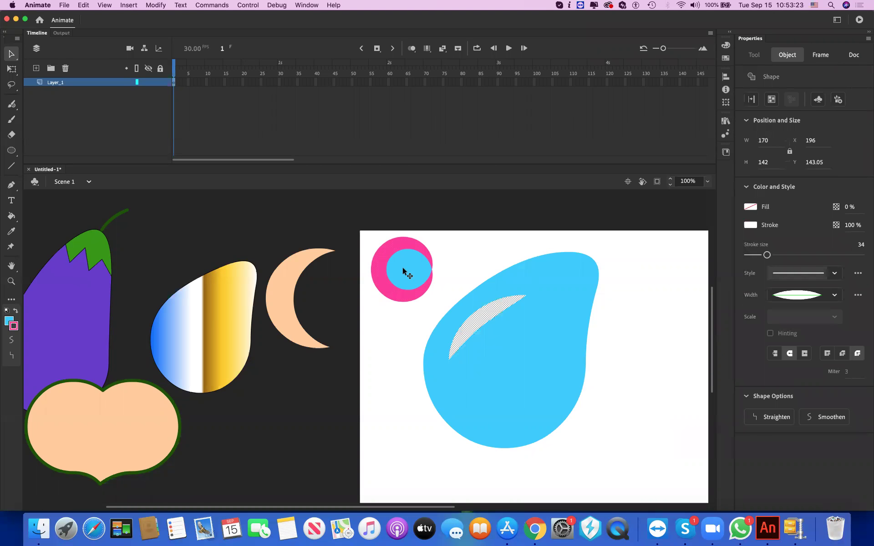
Step: Delete the small blue oval together with its pink outline
left_click(402, 273)
double_click(400, 271)
key("Delete")
Step: Group the blue pear shape with its white highlight and move the group off the stage to about X -482, Y 398
mouse_move(414, 229)
left_mouse_down()
mouse_move(743, 482)
mouse_move(597, 413)
left_mouse_up()
key("super+g")
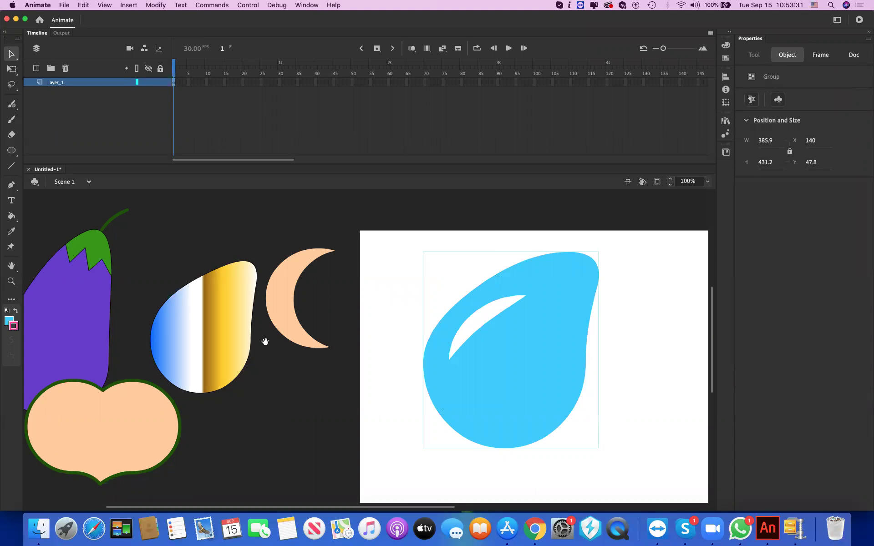
scroll(336, 332, "left", 1)
scroll(605, 285, "left", 3)
left_click_drag(605, 286, 322, 447)
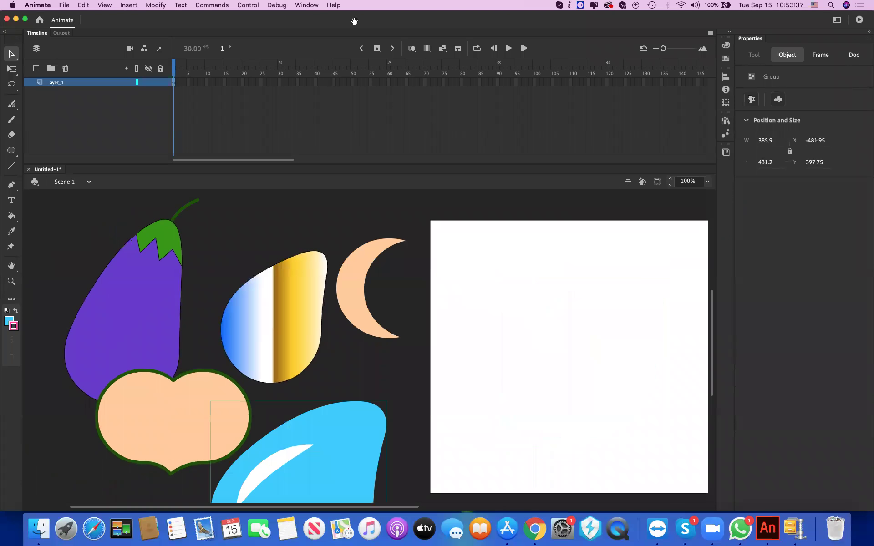
Step: Save the document as tool.fla in a new Desktop folder named Animateaa
scroll(288, 281, "right", 6)
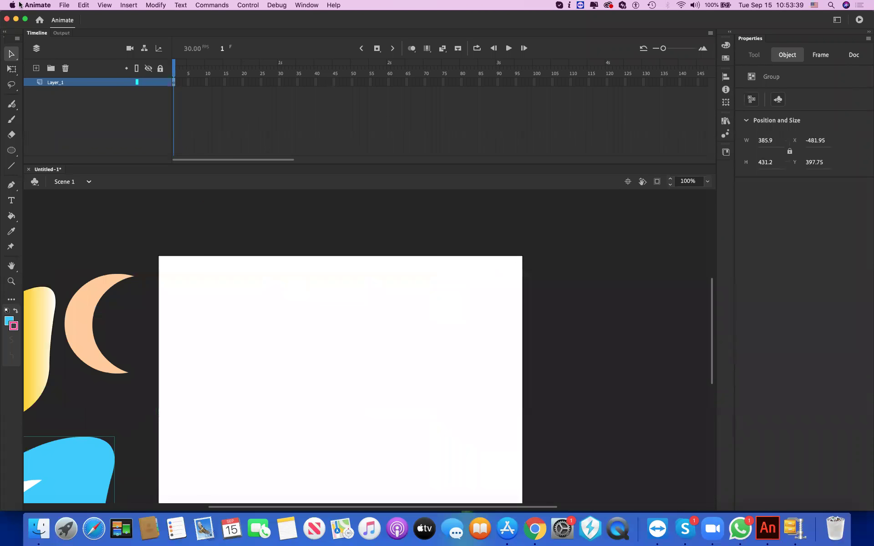
left_click(64, 5)
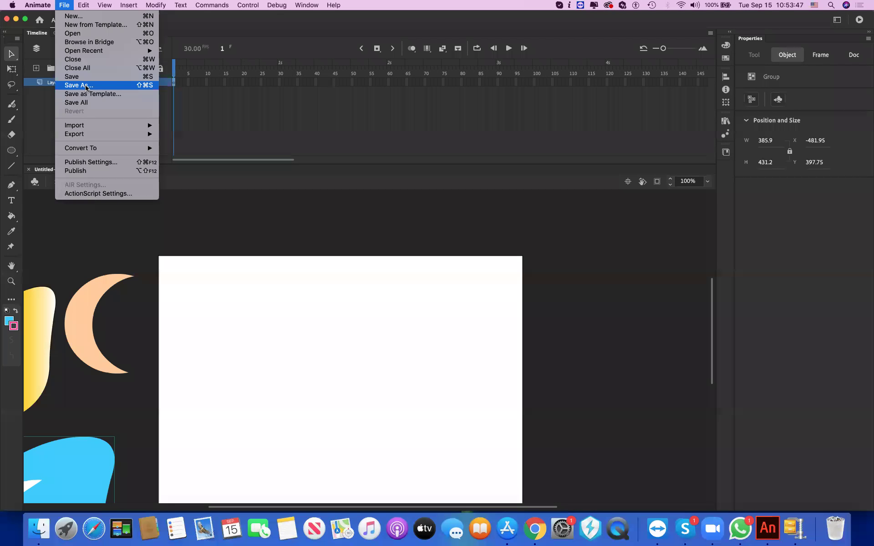
left_click(281, 118)
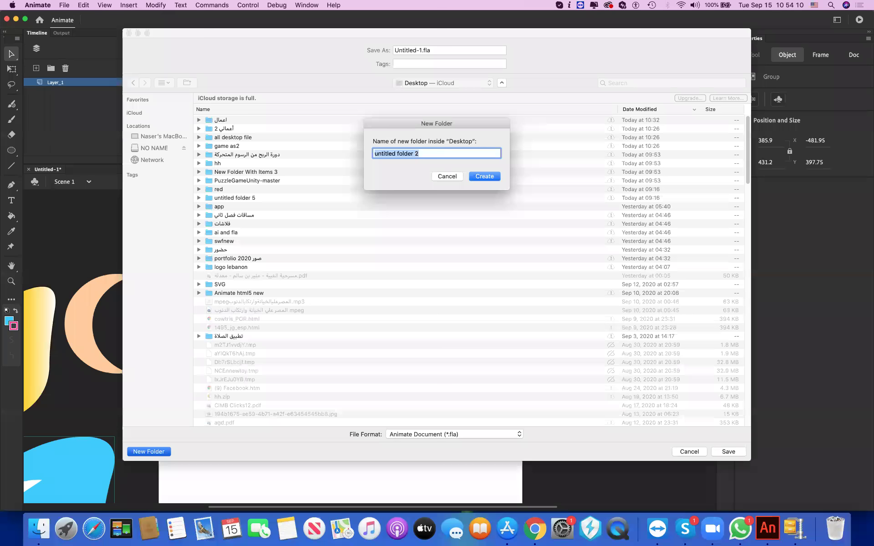
type("Anima")
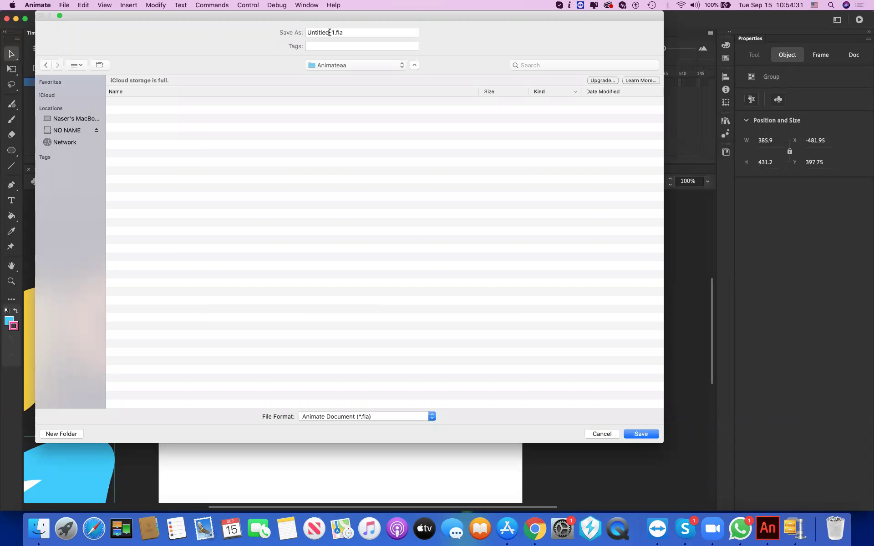
left_click(358, 34)
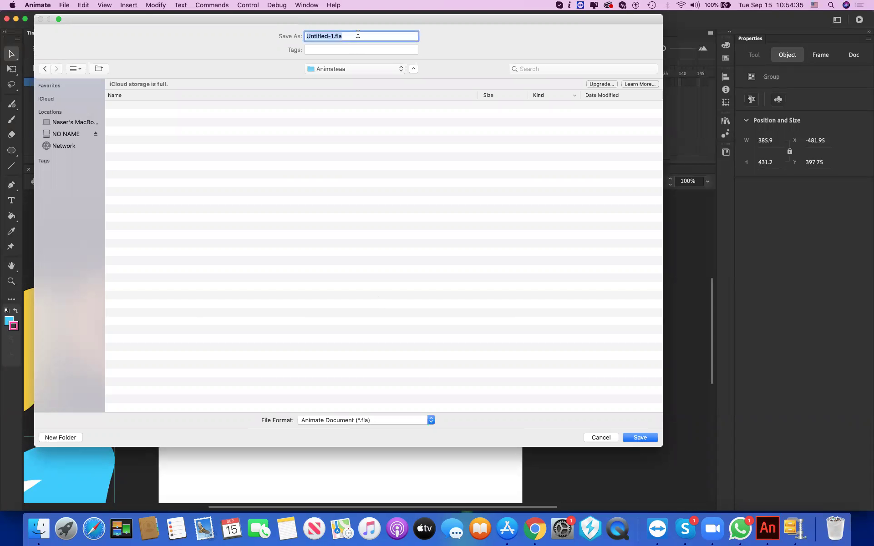
type("tool")
left_click_drag(647, 443, 543, 445)
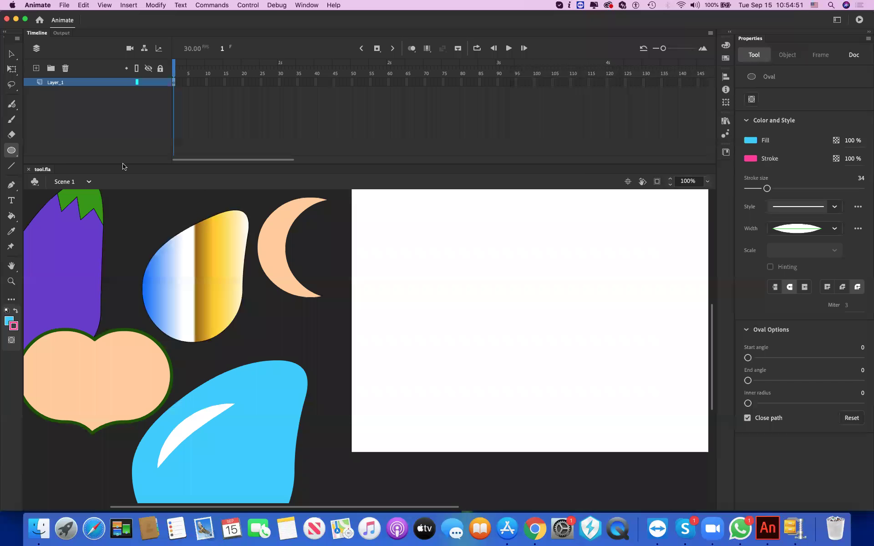
Step: Try a blue rectangle with a size 34 pink outline in the lens-shaped and wavy width profiles, and remove it
key("r")
left_click_drag(459, 255, 594, 334)
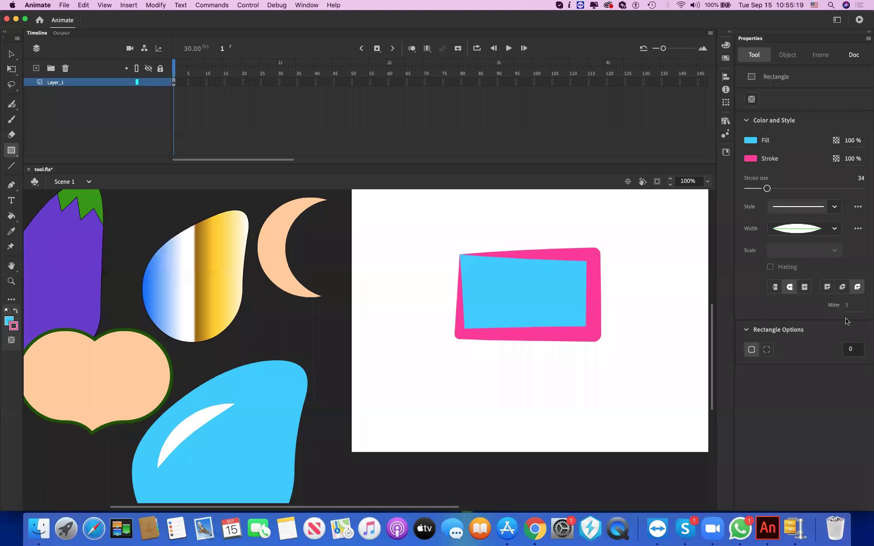
left_click(11, 55)
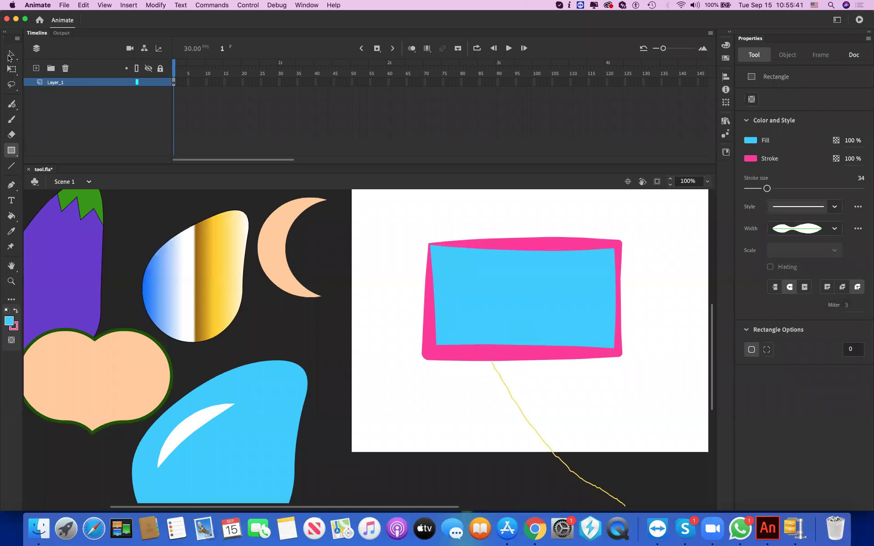
left_click(10, 55)
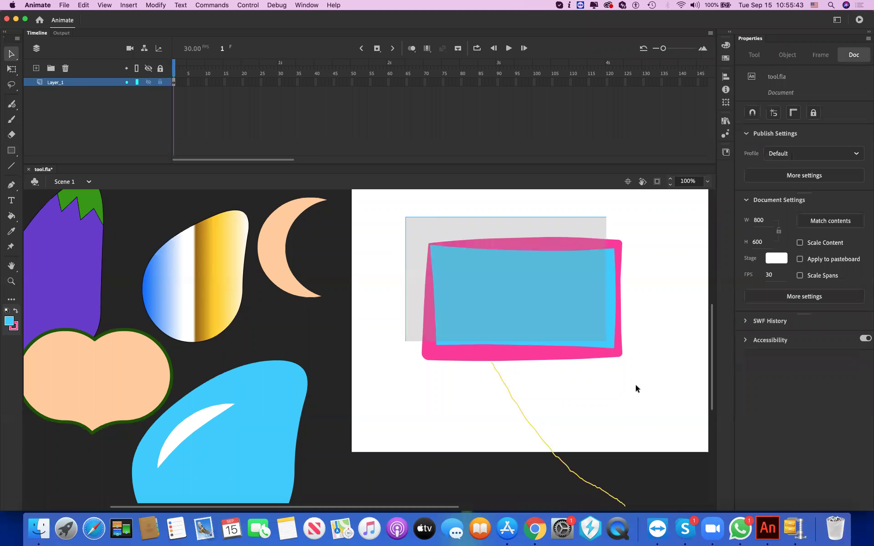
left_click_drag(606, 341, 638, 387)
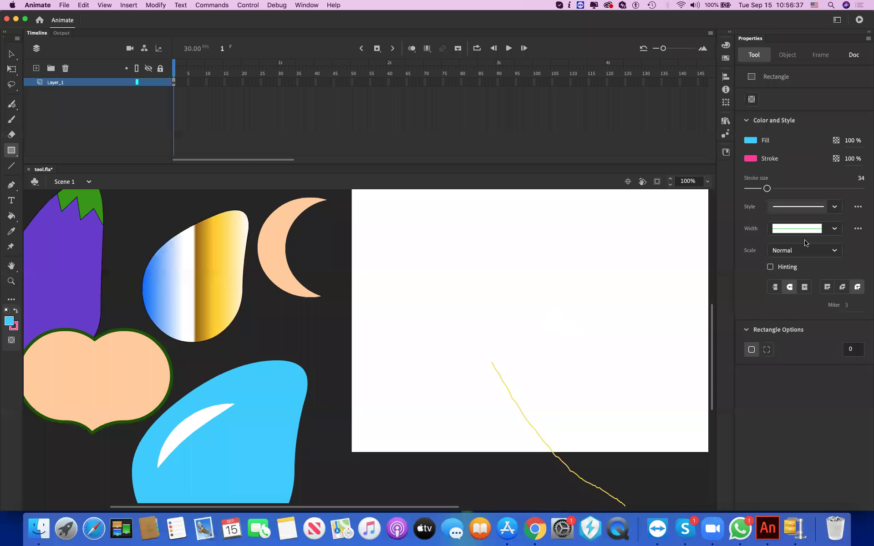
Step: Set the stroke scaling to Vertical for a blue rectangle with a uniform pink outline on the stage, and select that outline
left_click(799, 251)
left_click(802, 265)
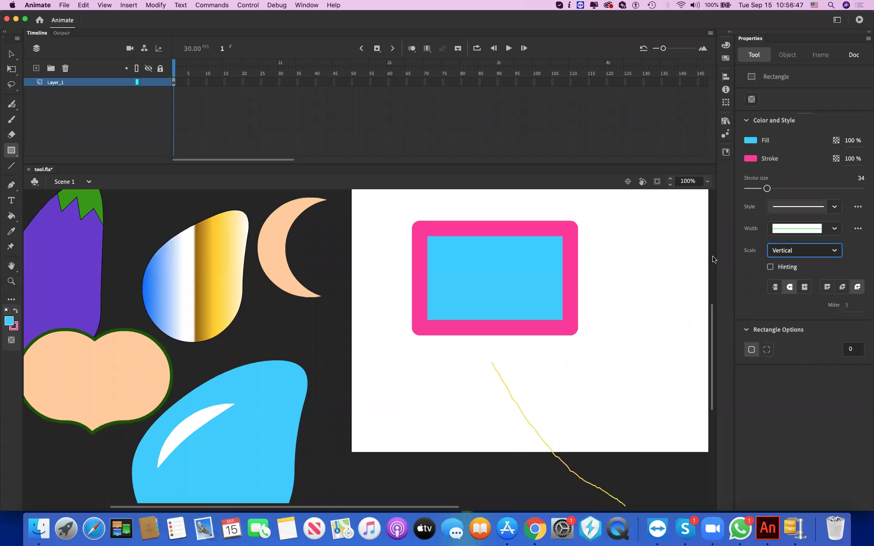
key("Down")
key("v")
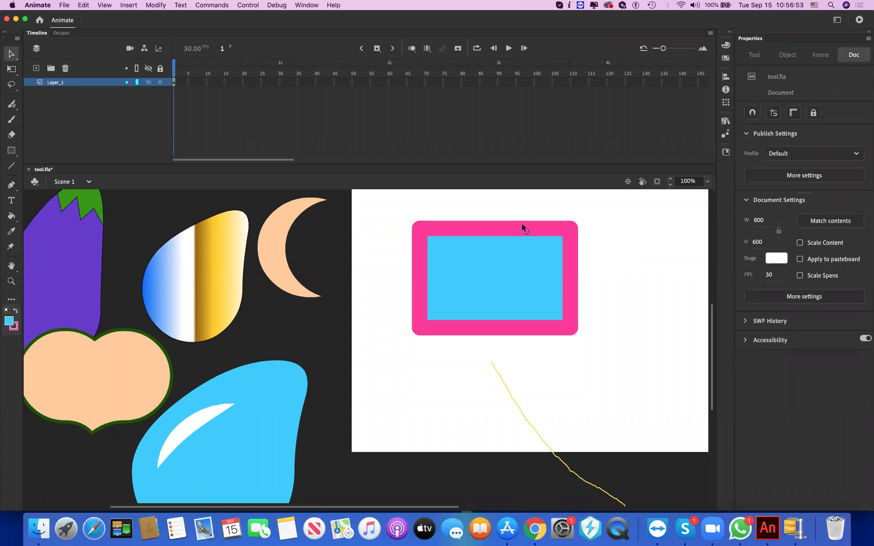
double_click(522, 223)
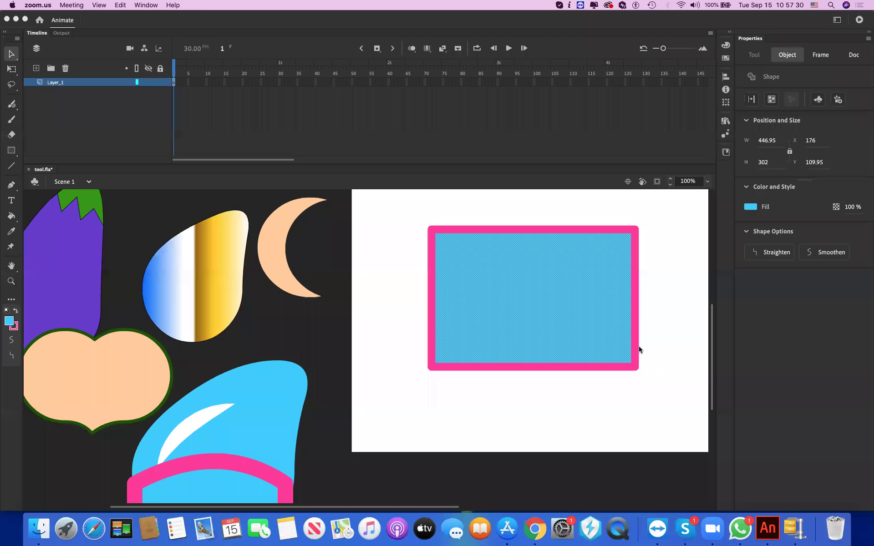
Step: Recolour the stage rectangle's blue fill coral red and select its pink outline
left_click(430, 441)
left_click(443, 426)
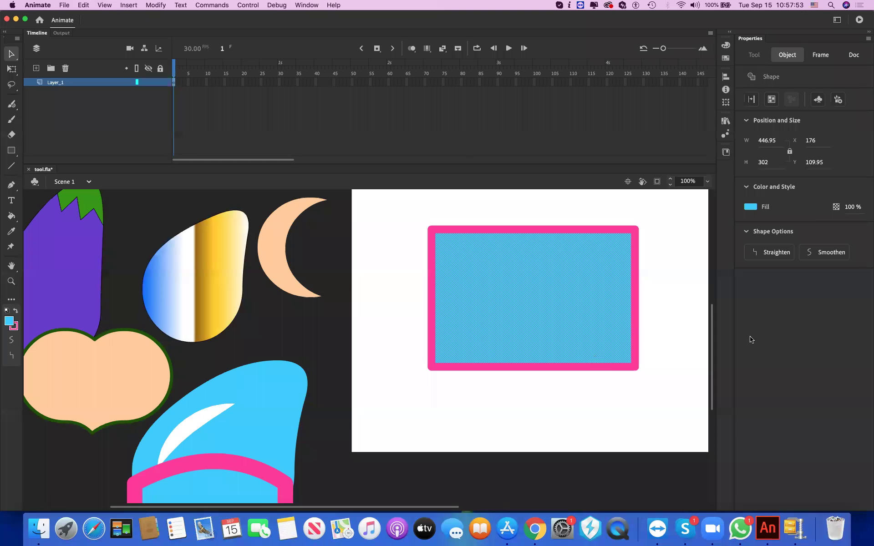
left_click(751, 207)
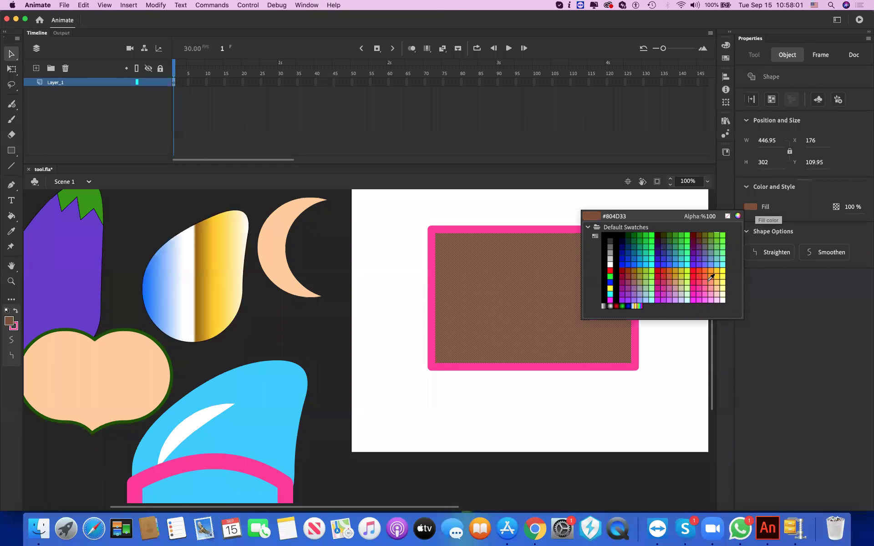
left_click(707, 280)
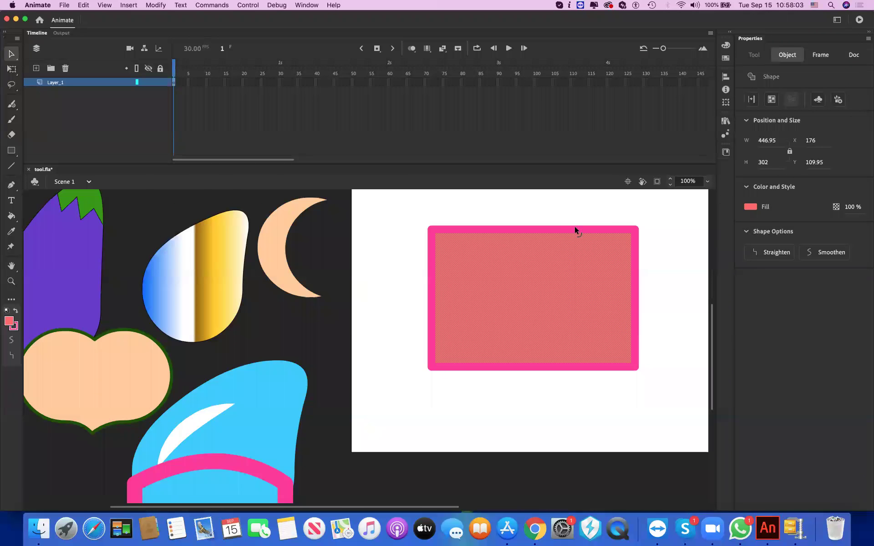
left_click(575, 227)
left_click(575, 228)
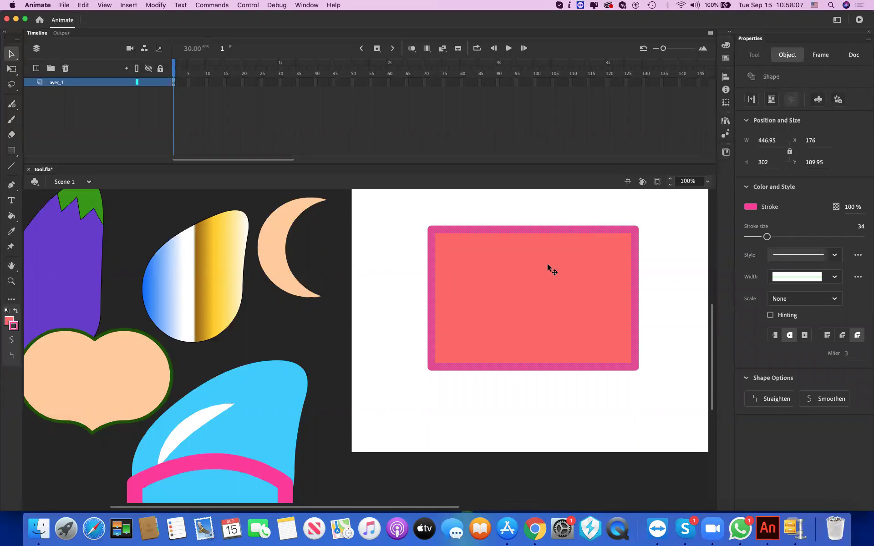
Step: Delete the rectangle's pink outline and pull the red fill's upper-left corner inward to distort the shape
key("Delete")
left_click_drag(431, 228, 521, 263)
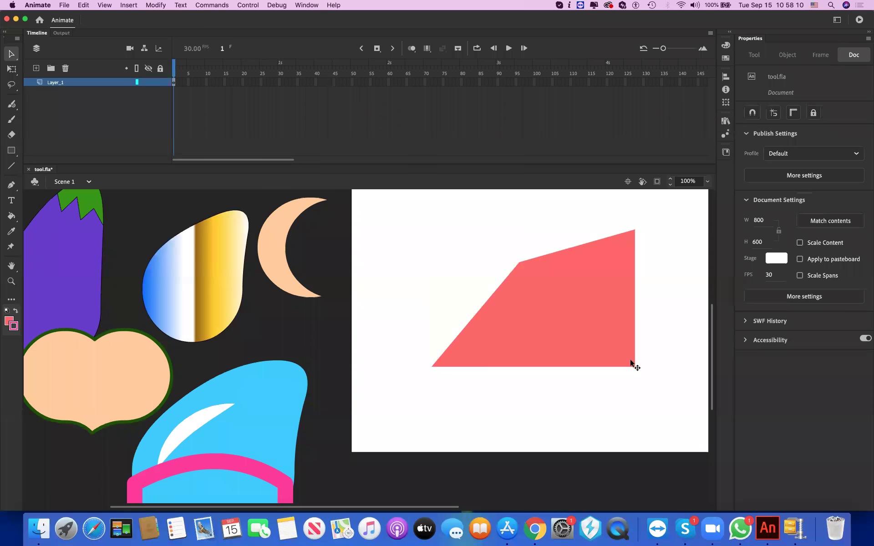
Step: Group the distorted red shape and move it off the stage onto the pasteboard, over the lower-left drawings
left_click(586, 324)
key("super+g")
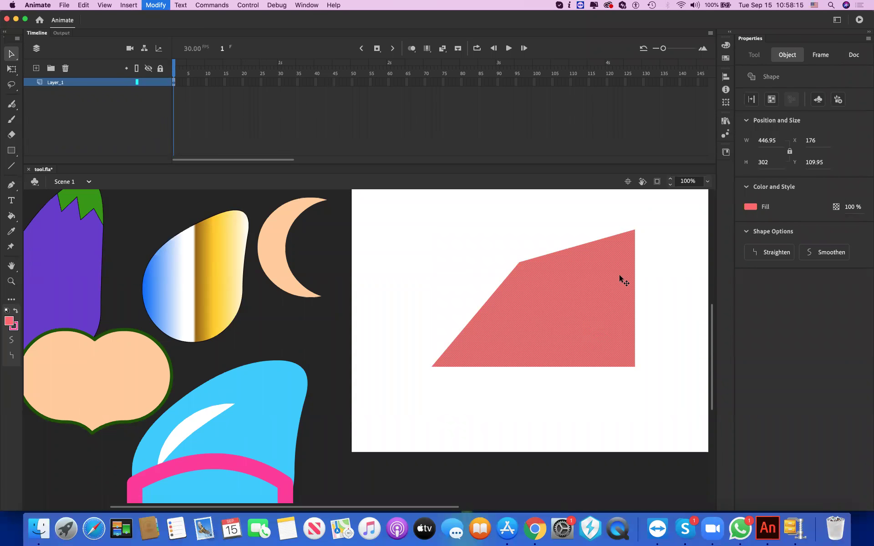
mouse_move(135, 422)
left_mouse_down()
mouse_move(167, 411)
mouse_move(134, 422)
left_mouse_up()
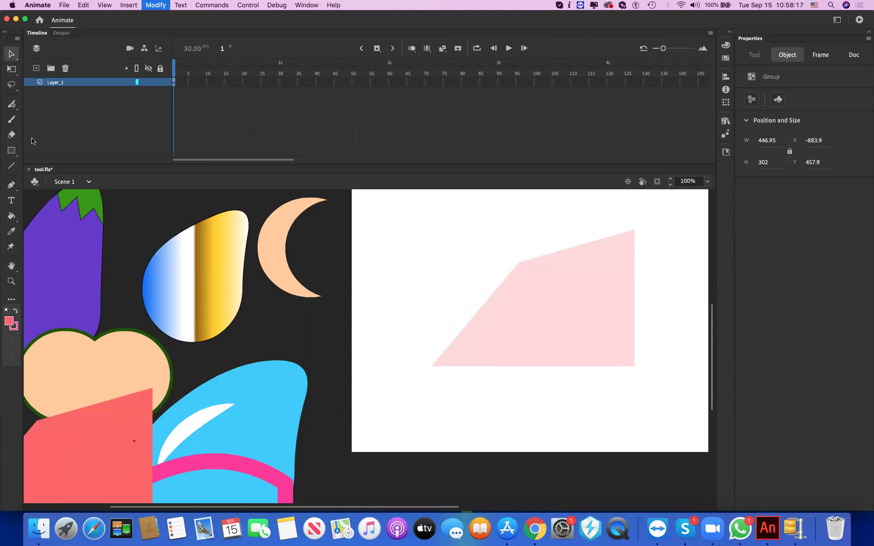
Step: Draw a rectangle primitive about 407 by 263 px on the stage and change its fill to teal
left_click(12, 151)
left_click(11, 150)
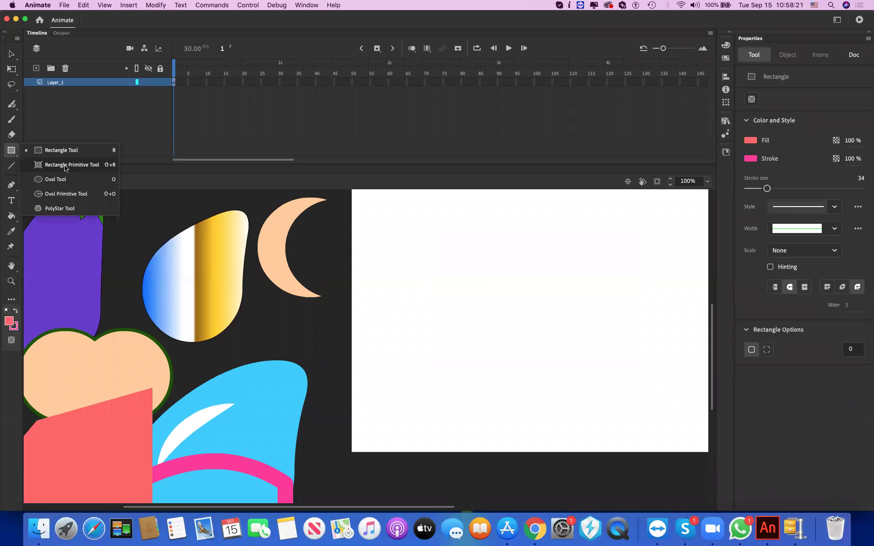
left_click(64, 167)
left_click_drag(430, 241, 615, 361)
left_click_drag(515, 316, 616, 361)
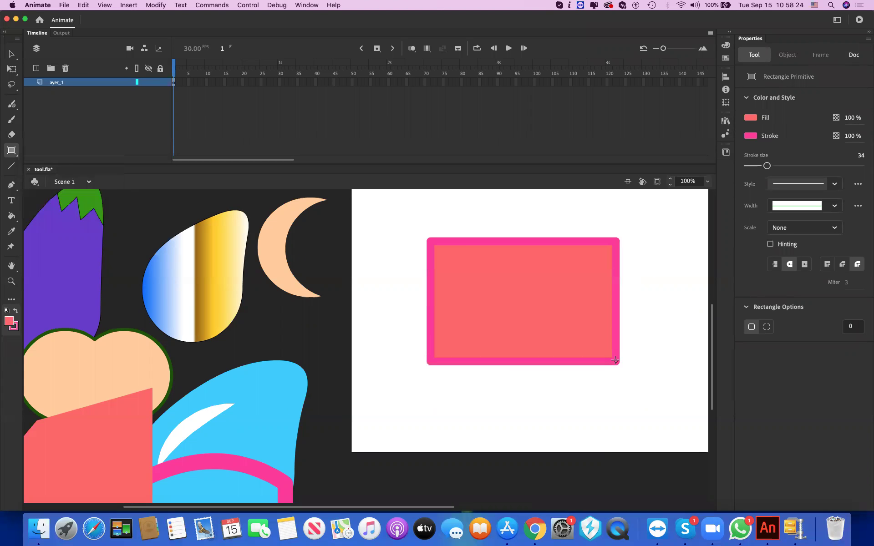
key("v")
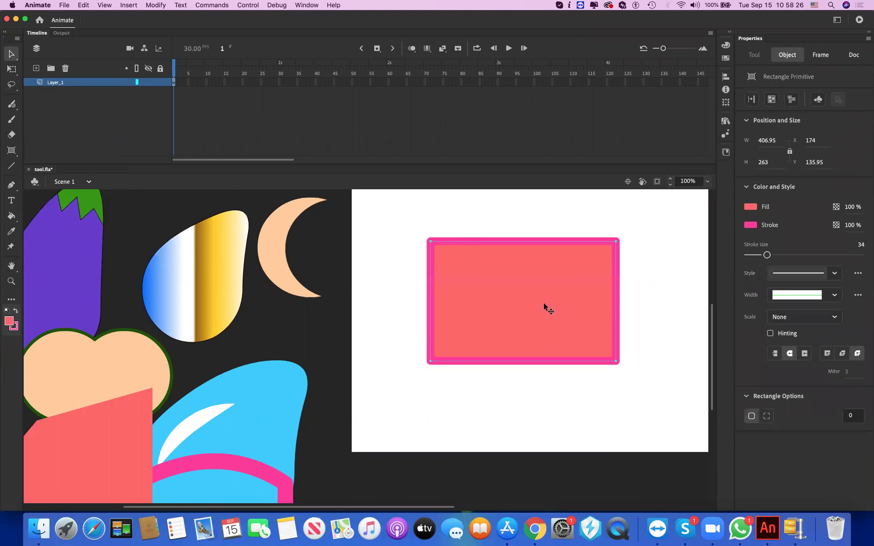
left_click(752, 209)
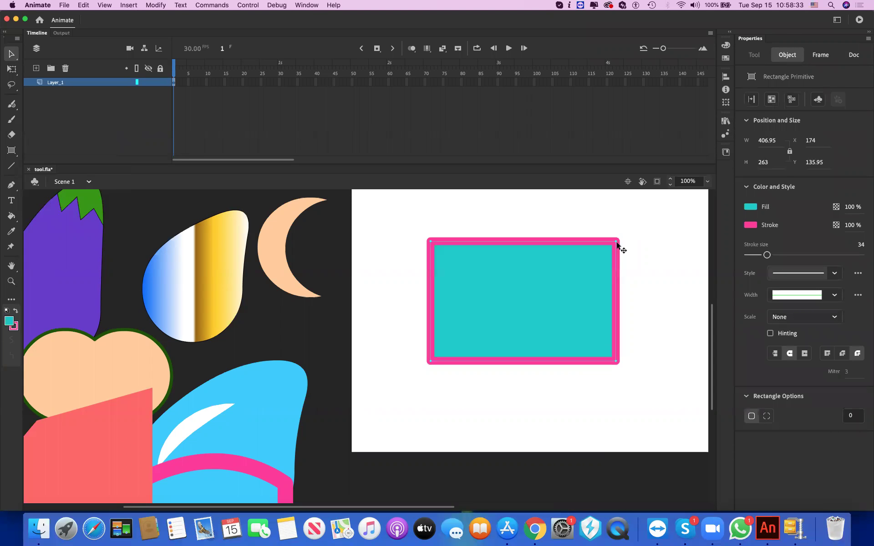
Step: Round the teal rectangle primitive's corners to a radius of about 85.5, undoing and redoing the rounding
left_click_drag(615, 246, 606, 248)
mouse_move(541, 267)
left_mouse_down()
mouse_move(430, 283)
mouse_move(538, 272)
left_mouse_up()
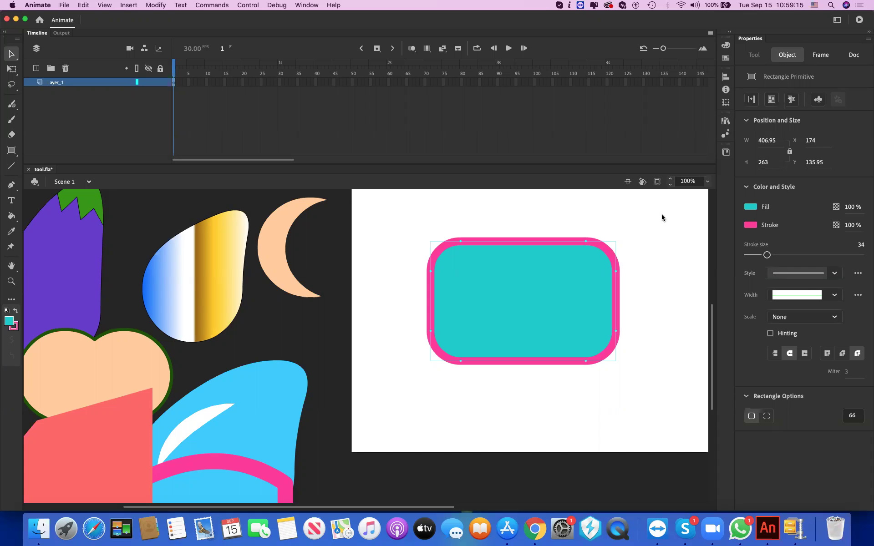
left_click(17, 50)
key("super+z")
key("super+z")
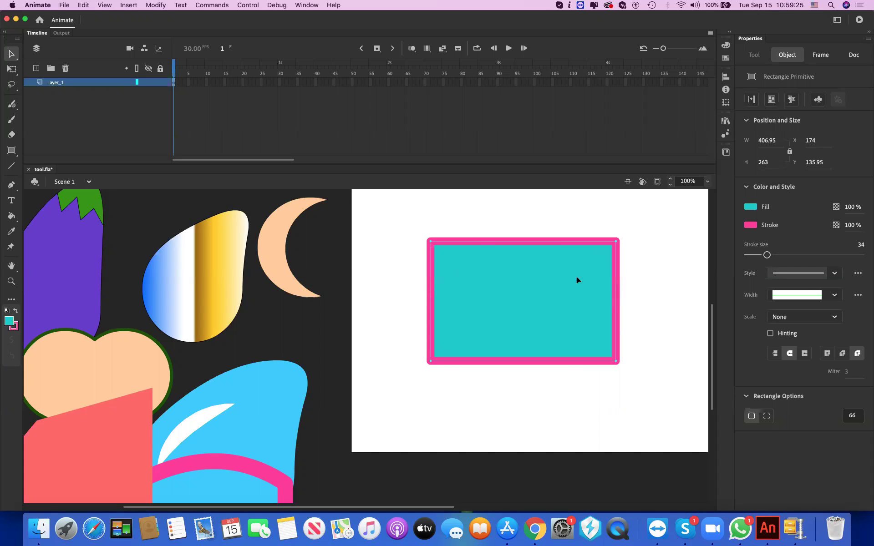
key("super+shift+z")
key("super+shift+z")
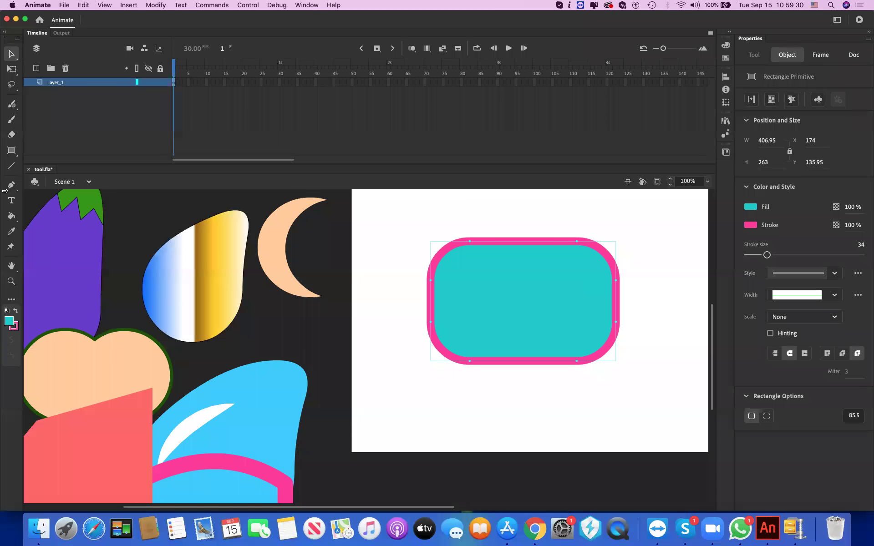
Step: Delete the rounded rectangle and draw a new rectangle primitive about 399 by 284 px on the stage
key("BackSpace")
left_click(9, 149)
key("shift+r")
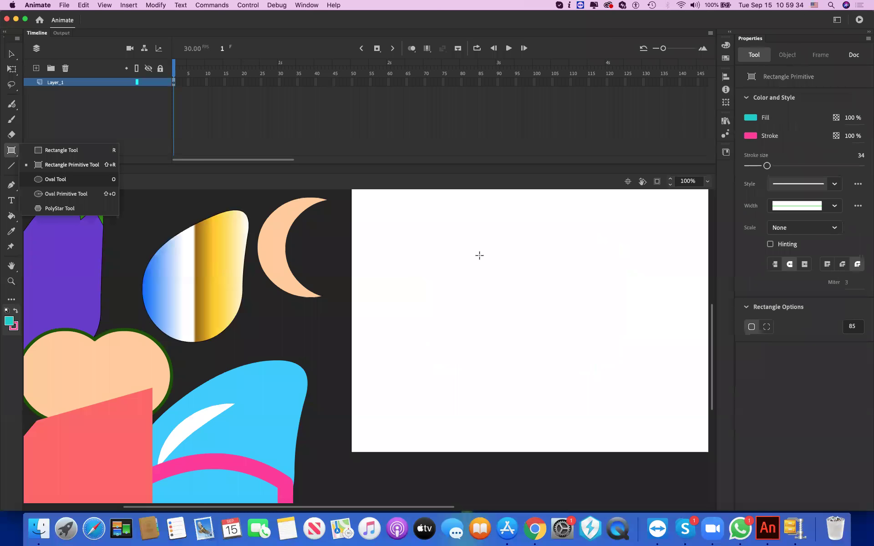
left_click_drag(439, 246, 620, 376)
key("v")
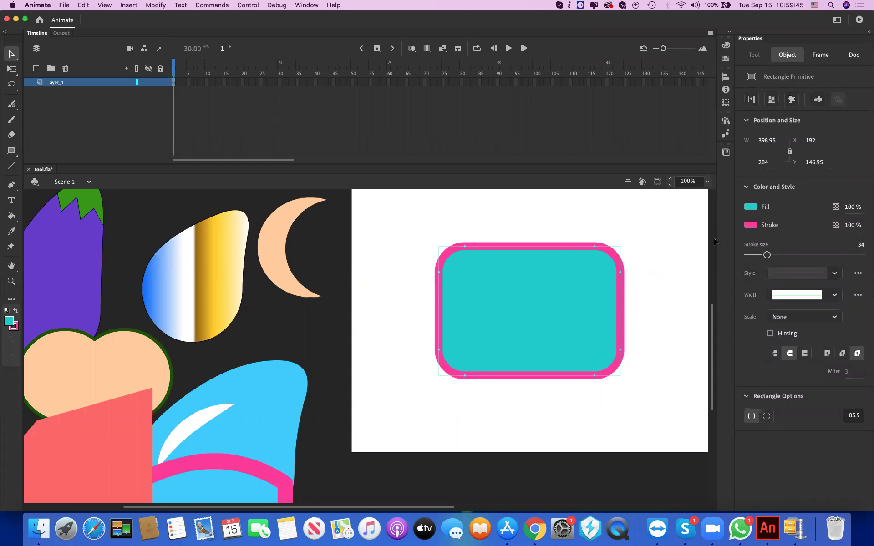
Step: Adjust the new rectangle's corner radius to about 84 and move it off the stage, below its lower edge
key("super+z")
key("super+z")
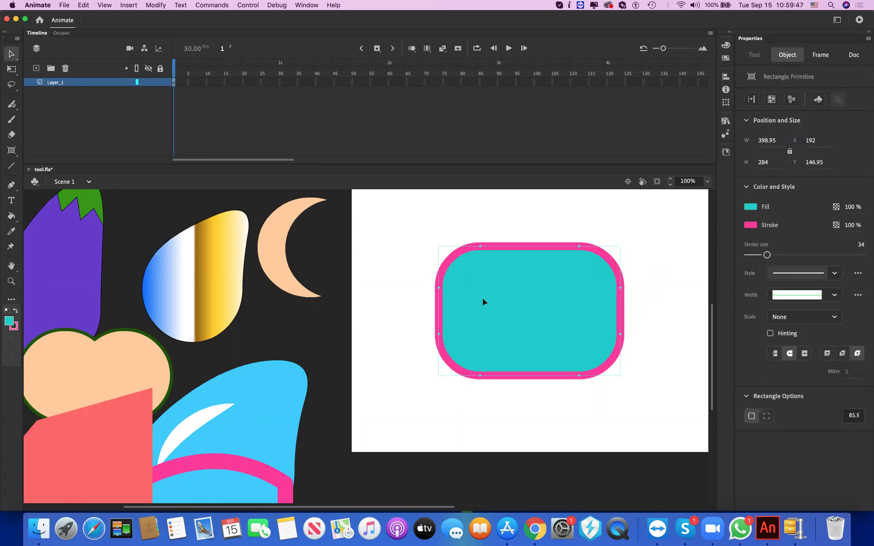
left_click_drag(499, 285, 499, 271)
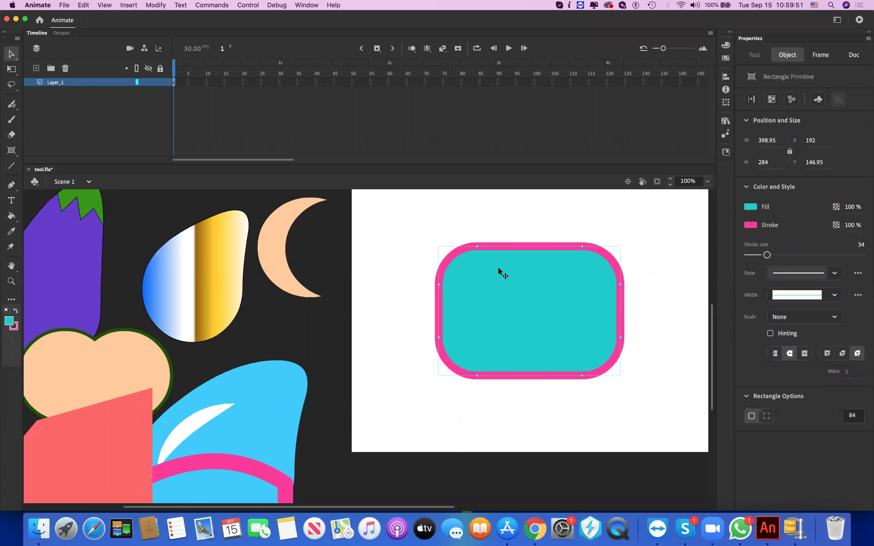
left_click_drag(250, 324, 399, 488)
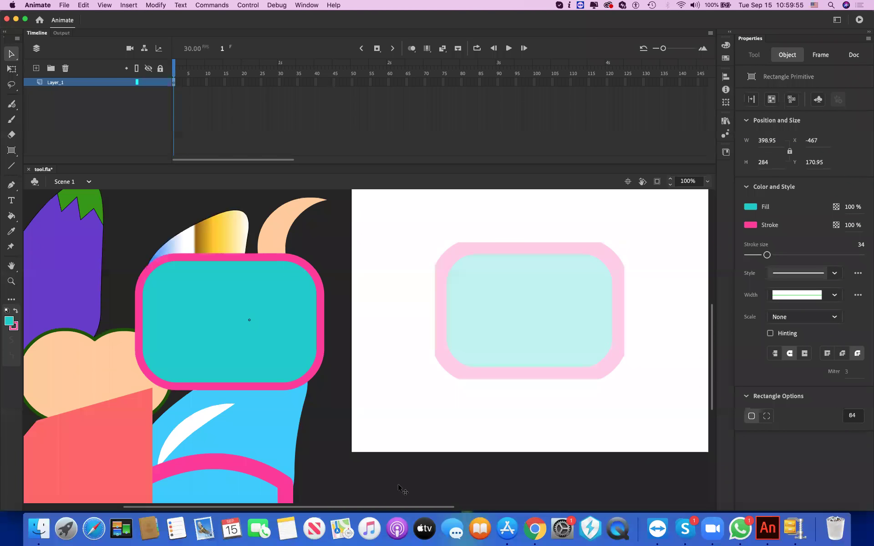
key("super+z")
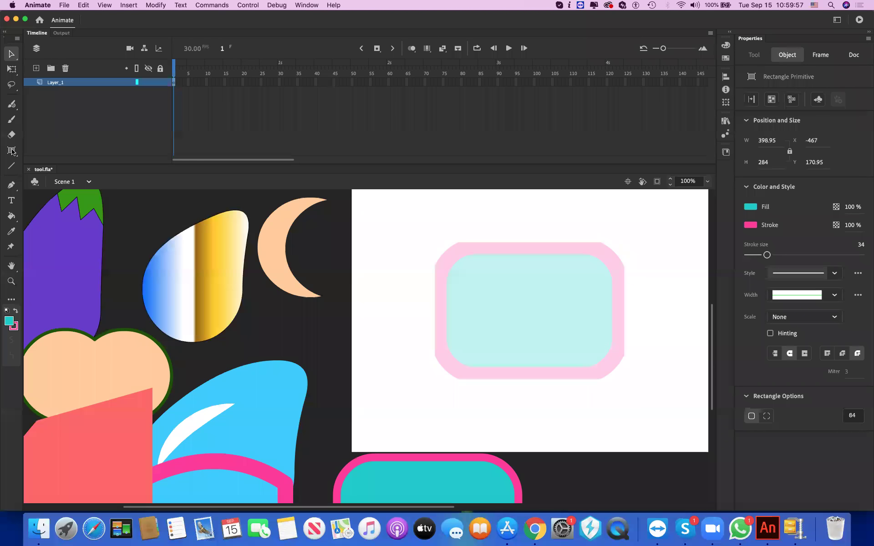
Step: Draw a nearly circular oval primitive about 297 by 301 px on the stage
left_click(12, 150)
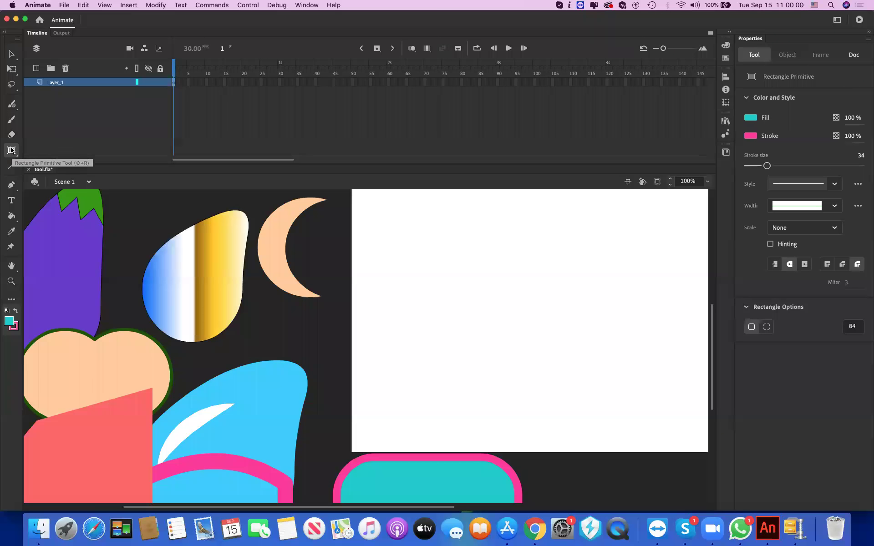
left_click(12, 150)
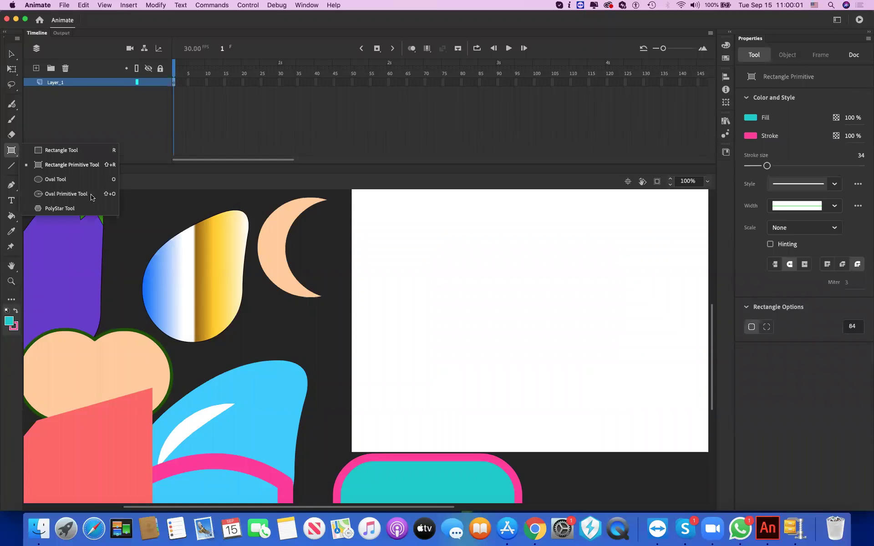
left_click_drag(494, 247, 629, 384)
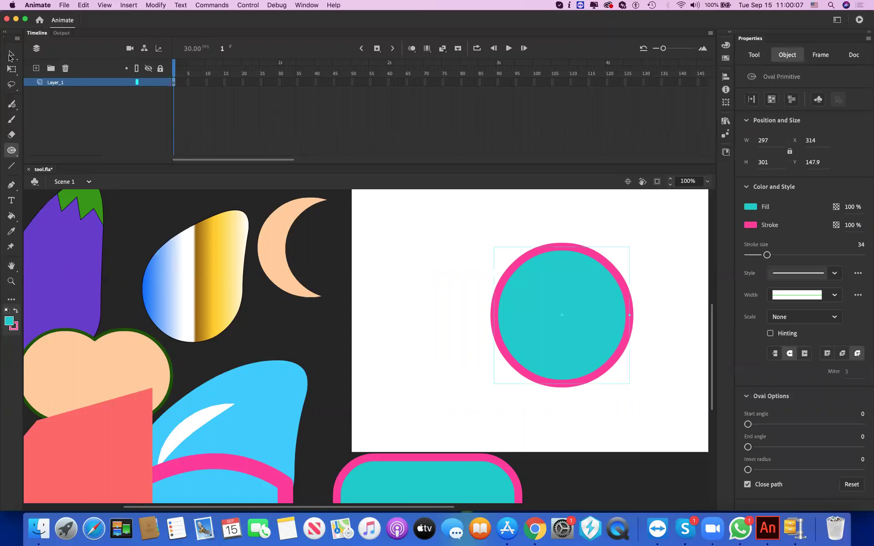
Step: Open the oval primitive into a ring segment with an end angle of 212 and an inner radius of 48
left_click_drag(629, 315, 557, 248)
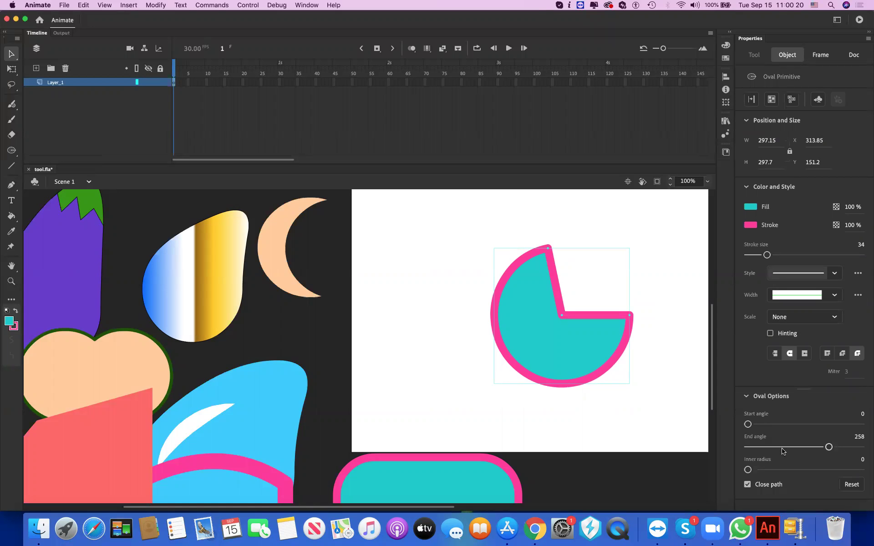
left_click(801, 448)
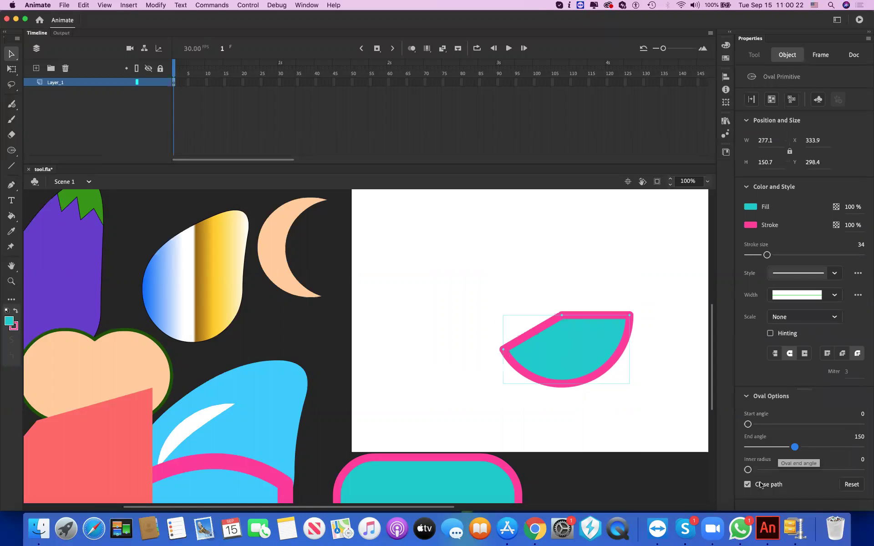
left_click(810, 471)
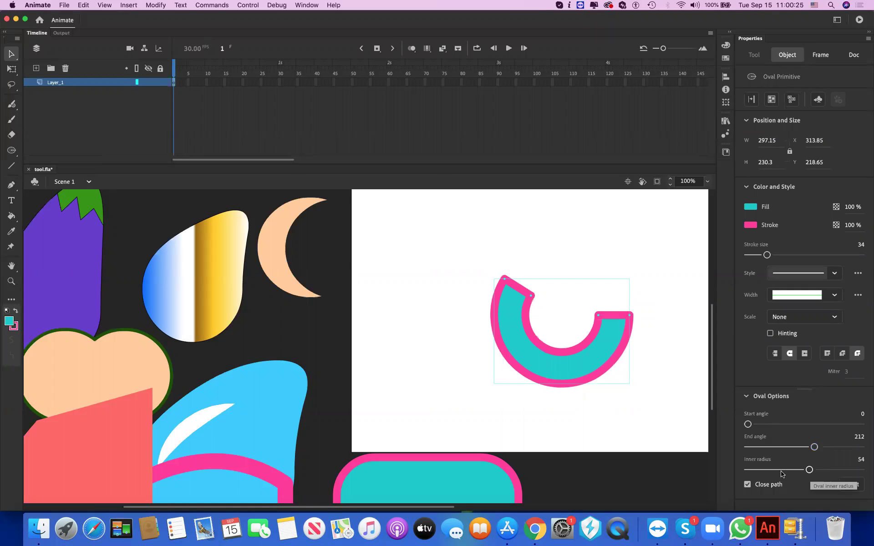
left_click(781, 470)
left_click(802, 471)
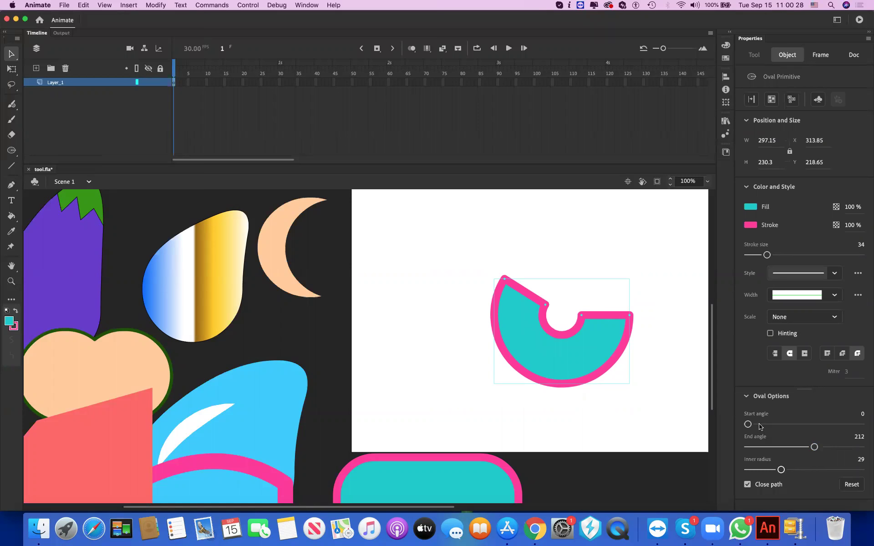
Step: Set the ring segment's start angle to 8 and move it onto the pasteboard beside the gradient shape
left_click(792, 425)
left_click(803, 424)
left_click(751, 424)
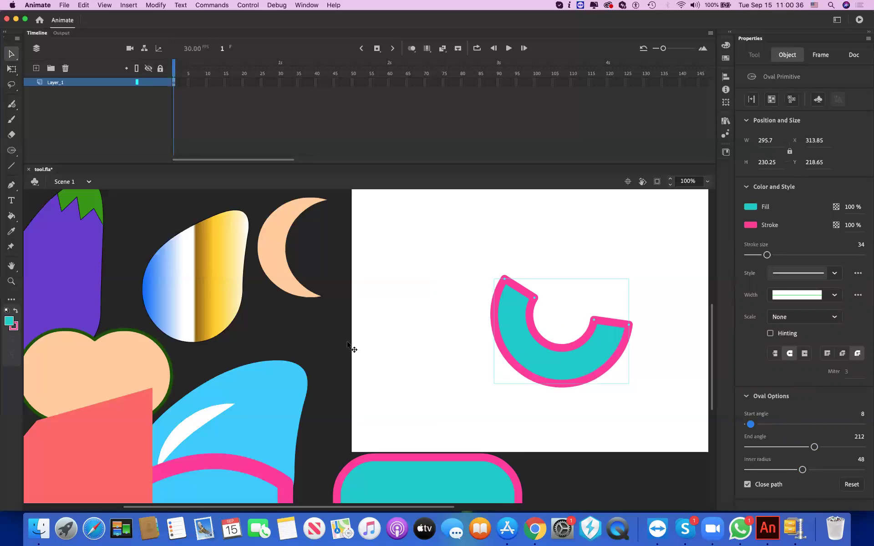
left_click_drag(348, 346, 186, 299)
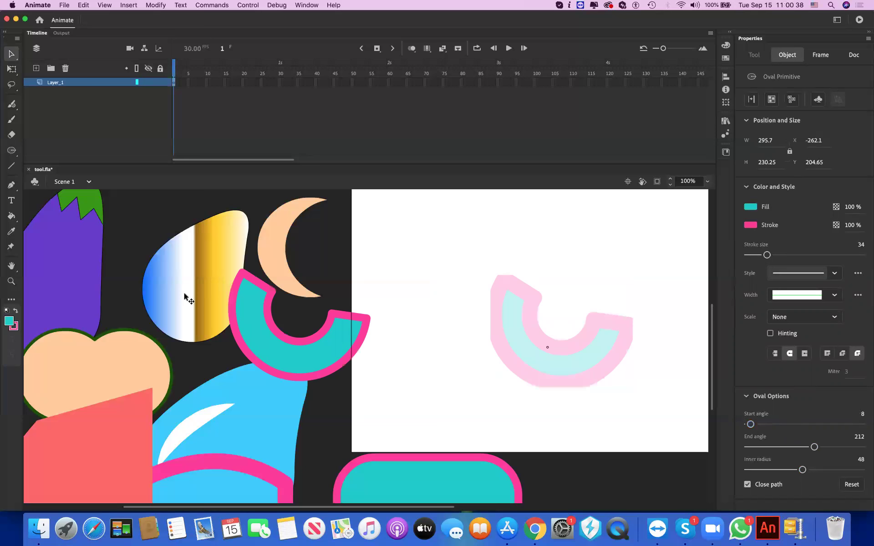
Step: Draw a five-sided polygon about 286 by 288 px on the stage with the PolyStar tool
left_click(17, 156)
left_click(17, 154)
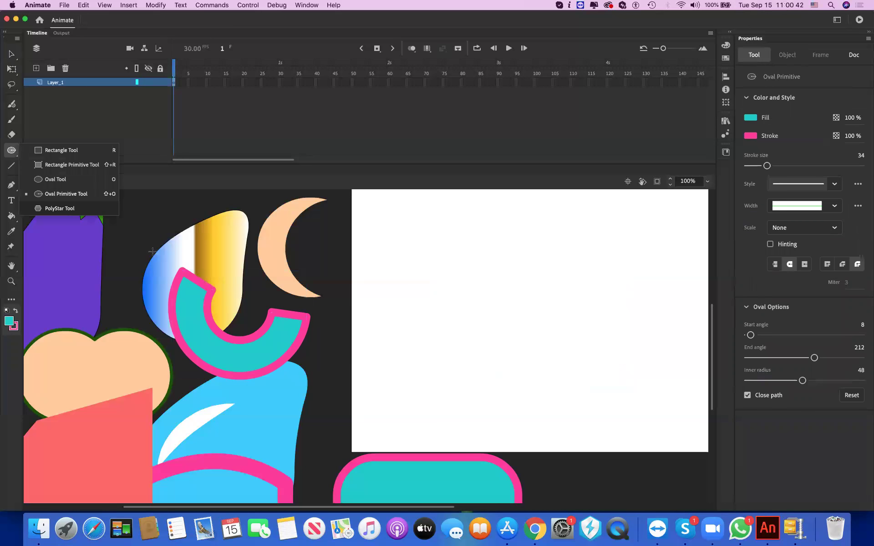
key("Down")
key("Return")
left_click_drag(504, 280, 553, 326)
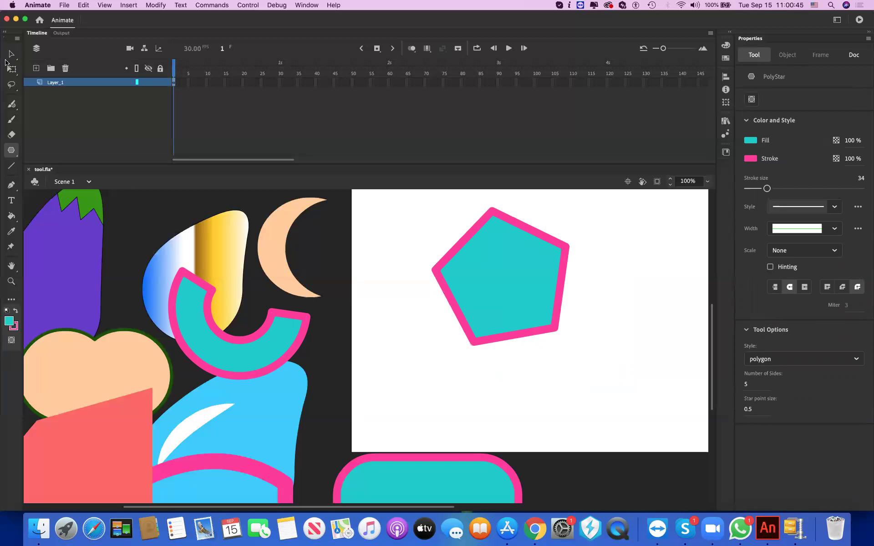
Step: Group the pentagon's fill and outline and move the group off the stage over the heart shape
key("v")
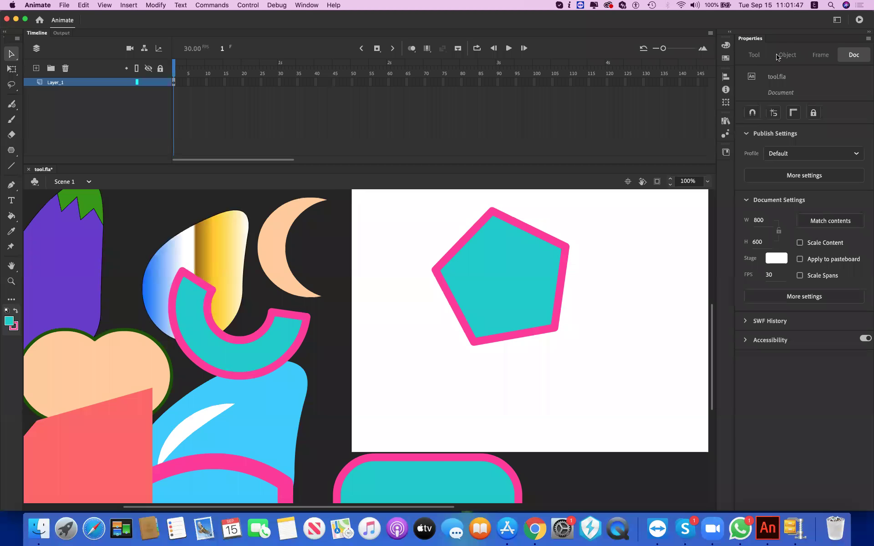
left_click(502, 273)
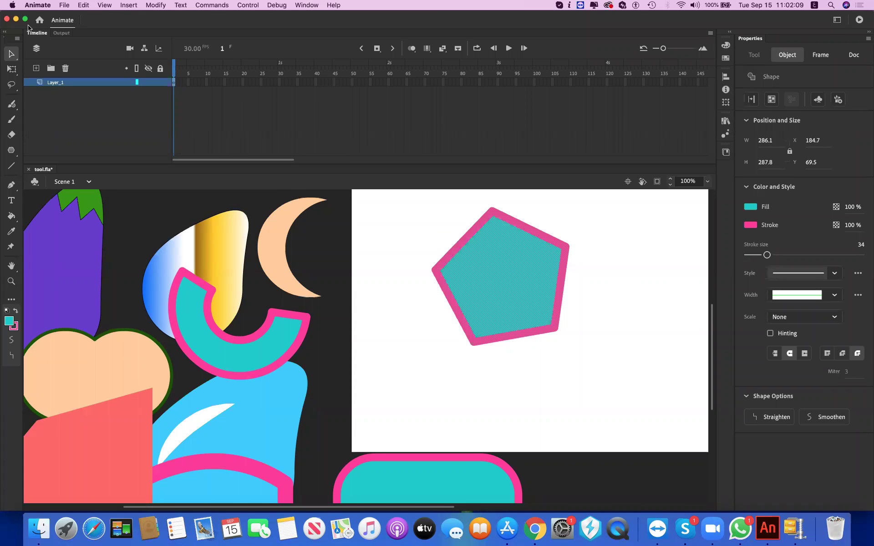
key("super+g")
left_click_drag(486, 275, 471, 281)
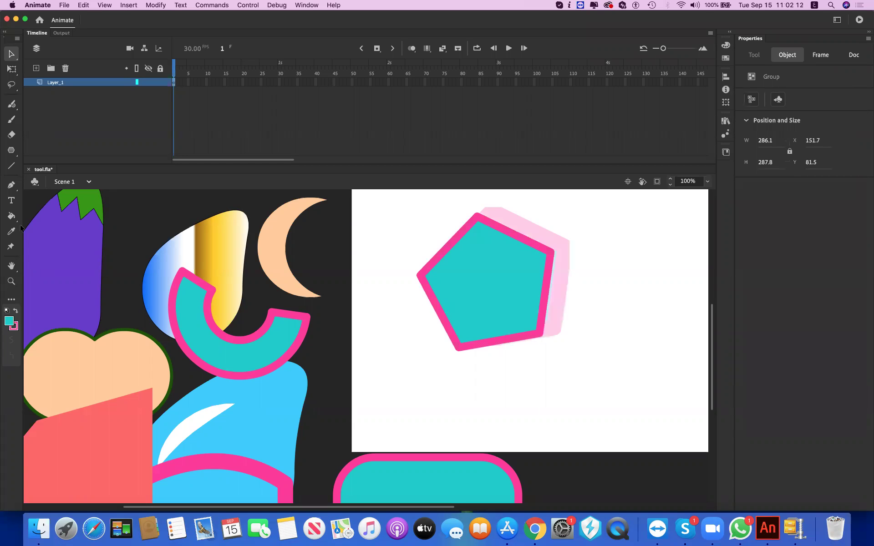
key("super+z")
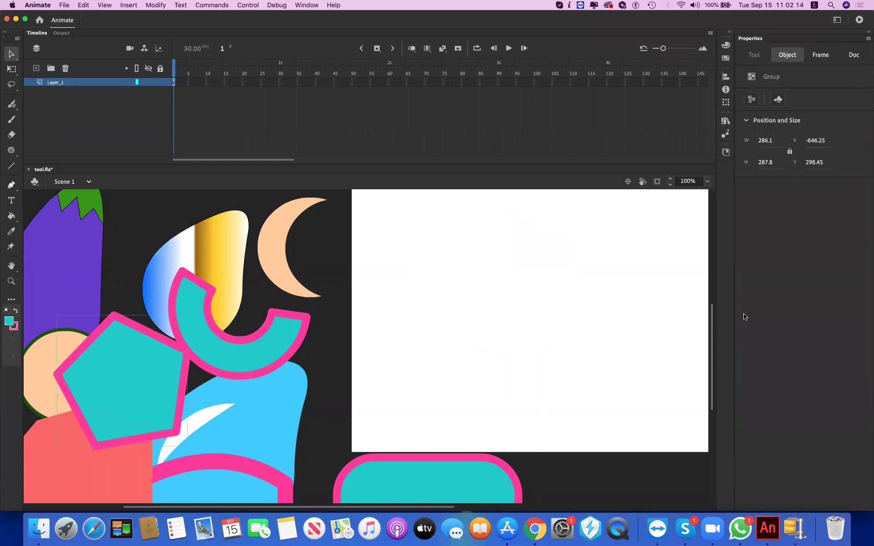
Step: Draw a second, smaller pentagon on the empty stage with the PolyStar tool
key("r")
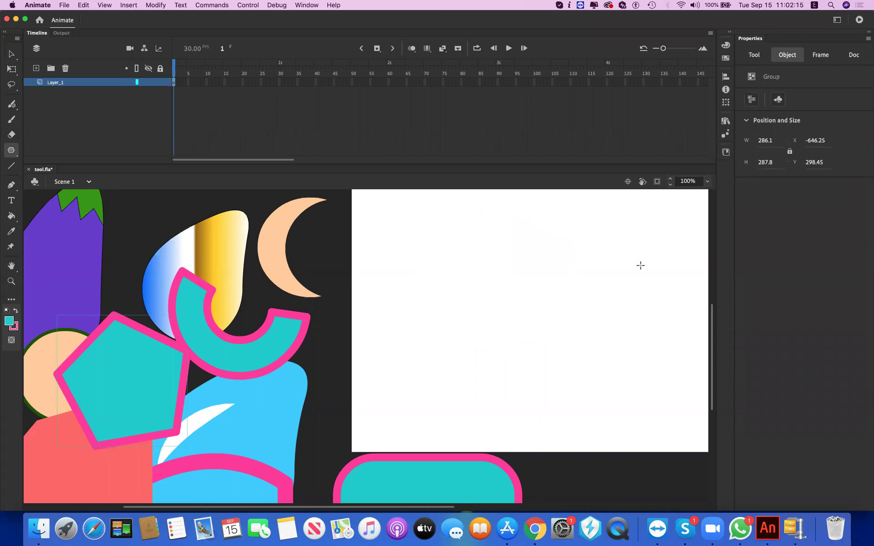
left_click_drag(452, 267, 484, 284)
Step: Set the PolyStar tool's number of sides to 8 and draw an octagon beside the small pentagon
left_click(774, 359)
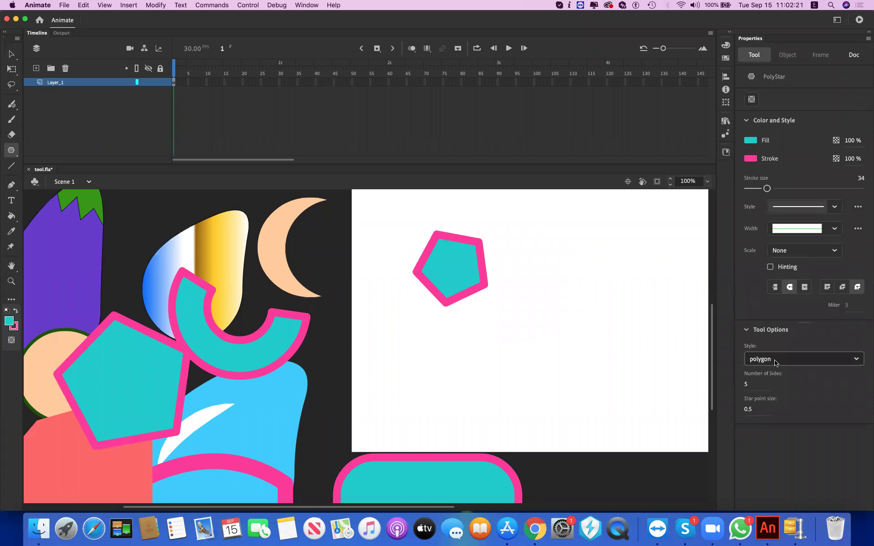
left_click(757, 381)
double_click(757, 382)
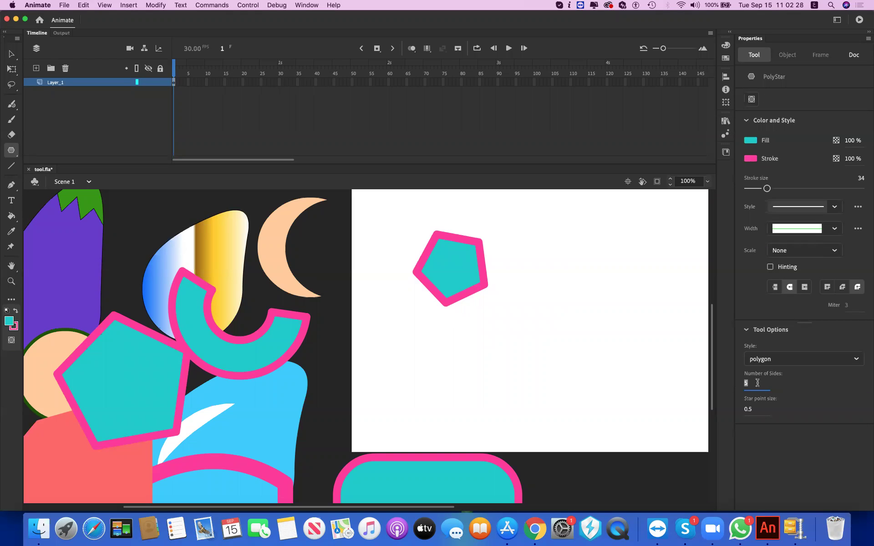
left_click(757, 383)
double_click(757, 383)
double_click(747, 384)
left_click(753, 386)
type("8")
key("Return")
left_click_drag(561, 263, 605, 315)
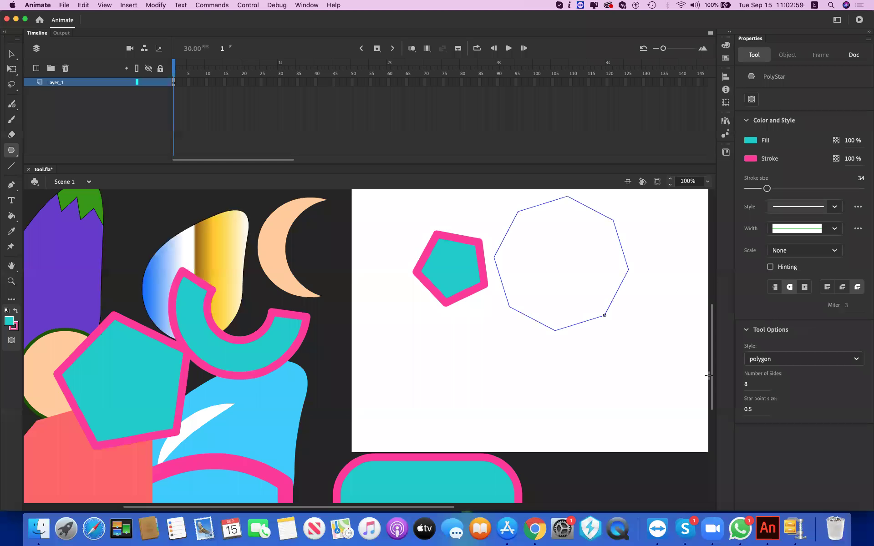
Step: Set the PolyStar tool's number of sides to 10 and draw a decagon below the small pentagon
left_click(745, 386)
left_click(746, 383)
type("\\")
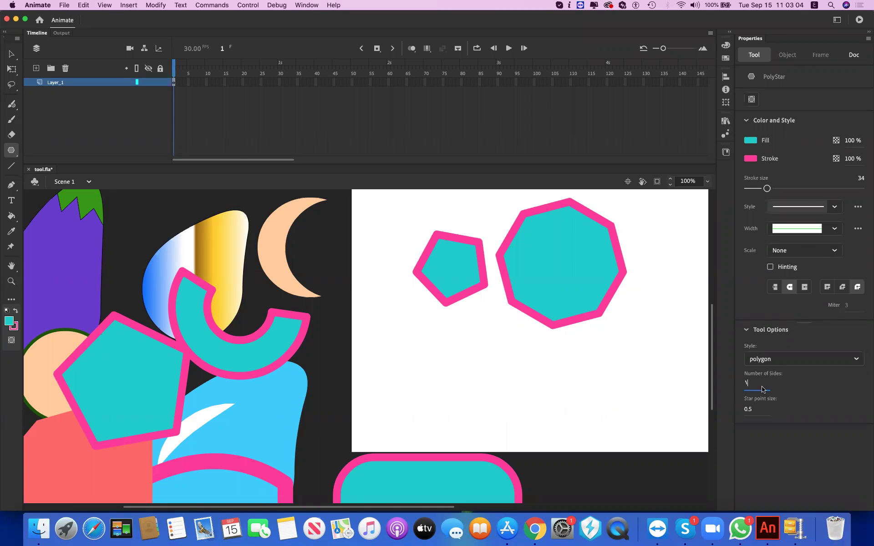
type(".")
left_click_drag(461, 356, 604, 382)
Step: Raise the PolyStar tool's number of sides and draw a small, nearly circular polygon below the octagon
left_click(751, 384)
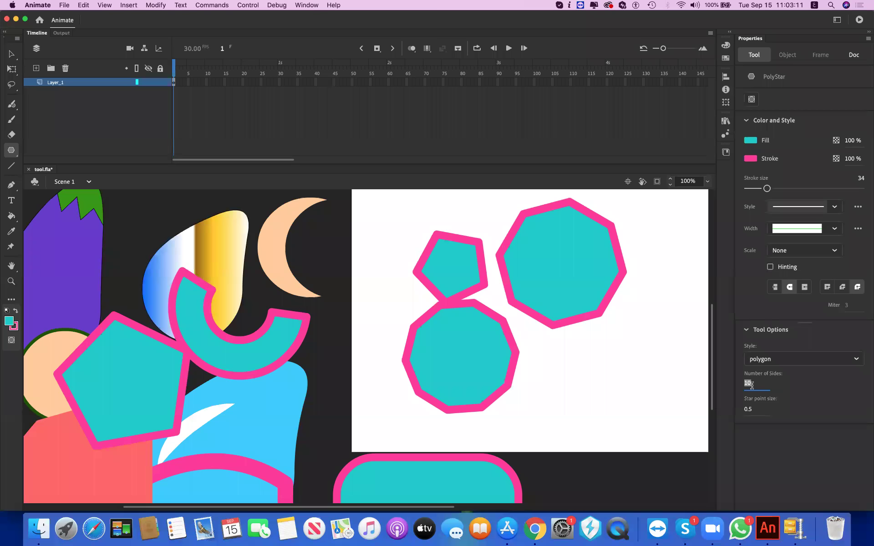
type("٢٢٢")
key("Return")
left_click_drag(583, 362, 609, 374)
key("super+a")
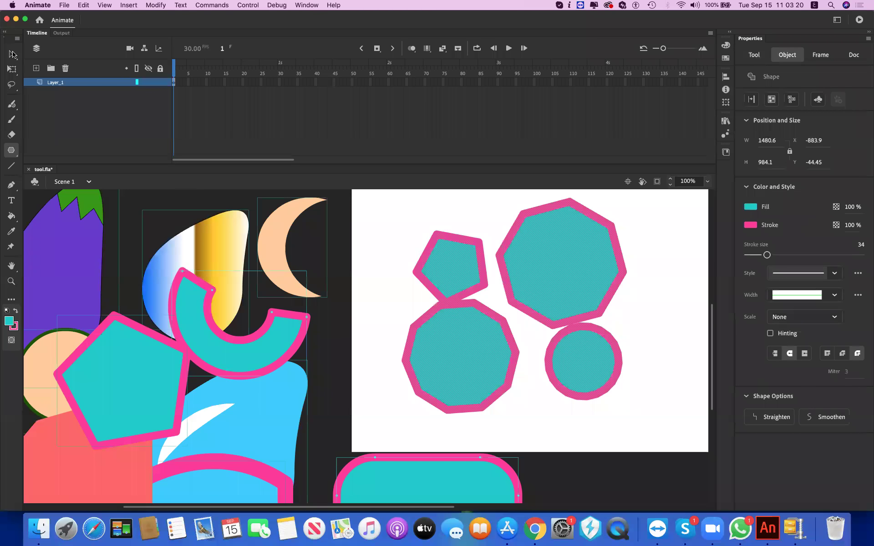
key("v")
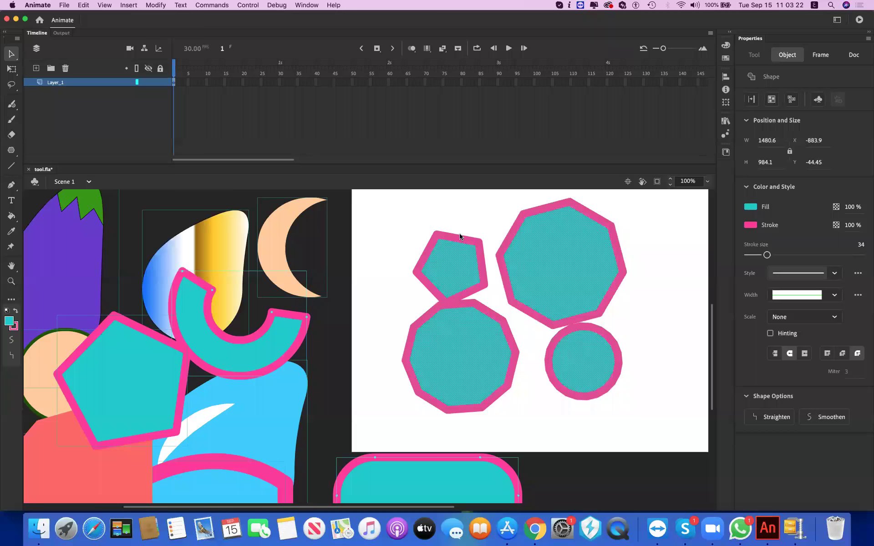
left_click(367, 201)
Step: Clip the artwork outside the stage and dock the floating tool.fla document back below the timeline
left_click_drag(560, 179, 579, 138)
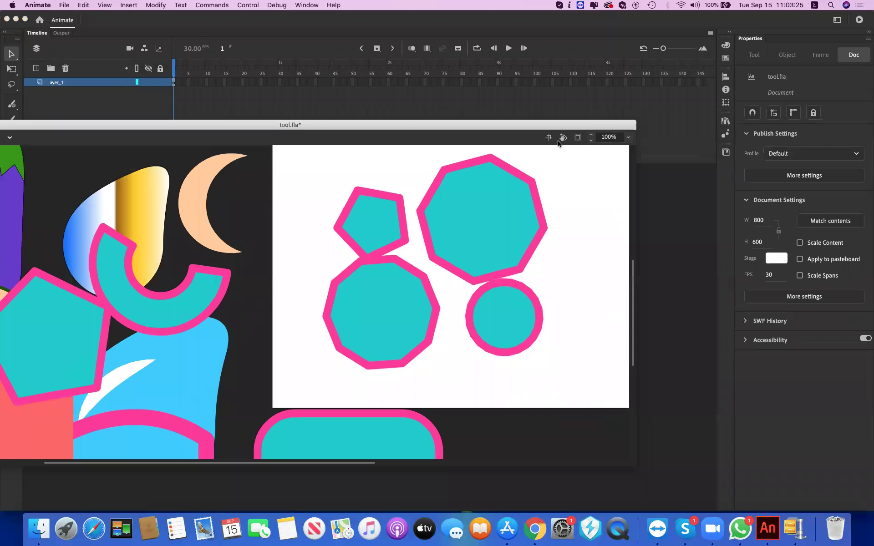
left_click(578, 137)
left_click_drag(492, 124, 357, 160)
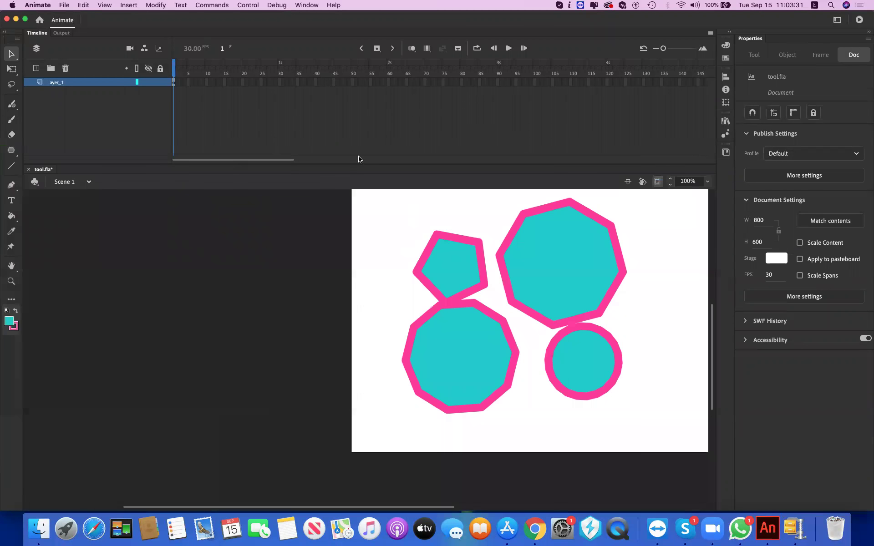
Step: Reset the Classic workspace to its original layout
left_click(306, 5)
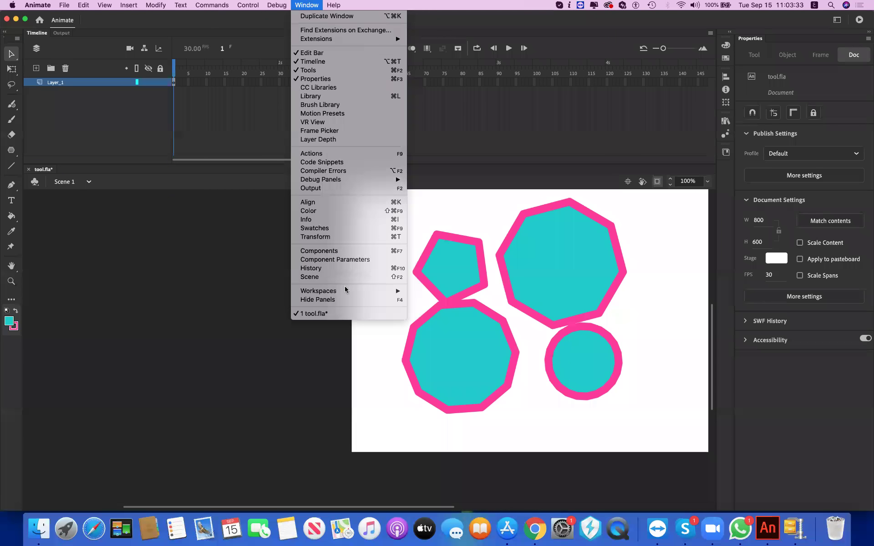
mouse_move(391, 290)
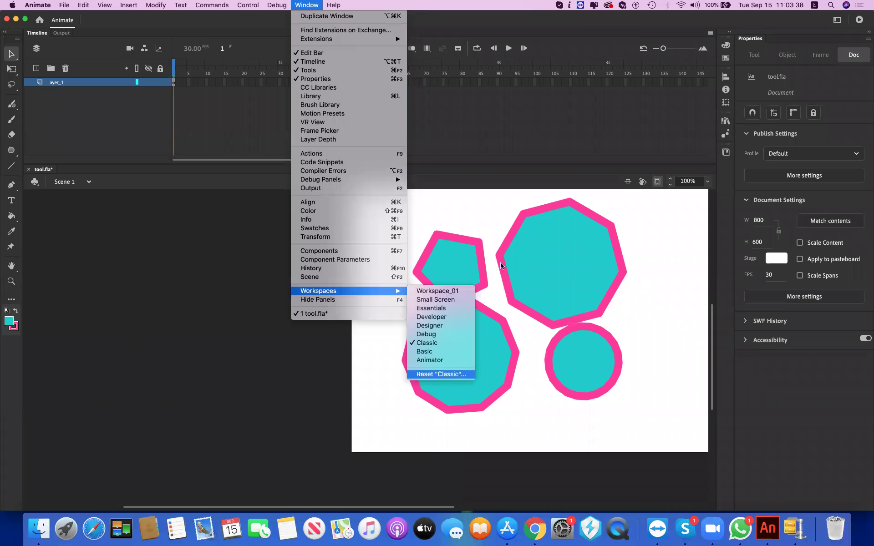
left_click(458, 375)
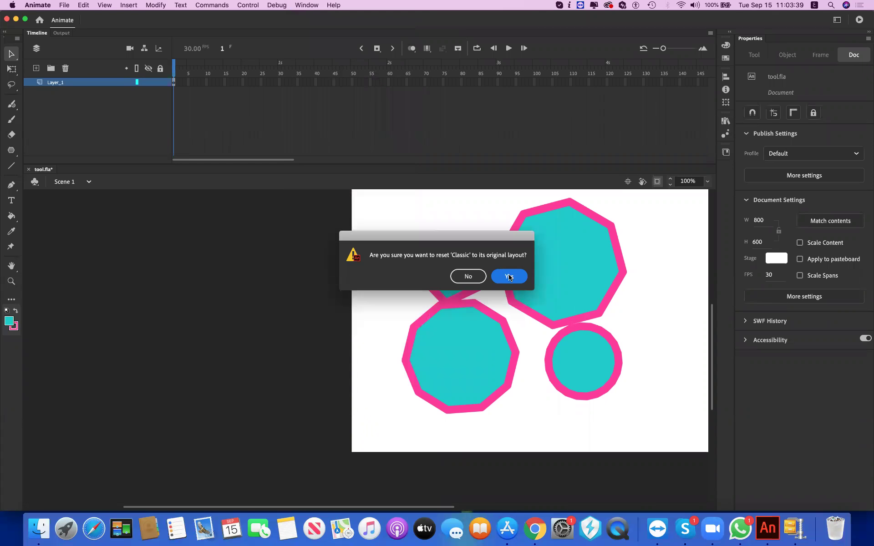
left_click(509, 276)
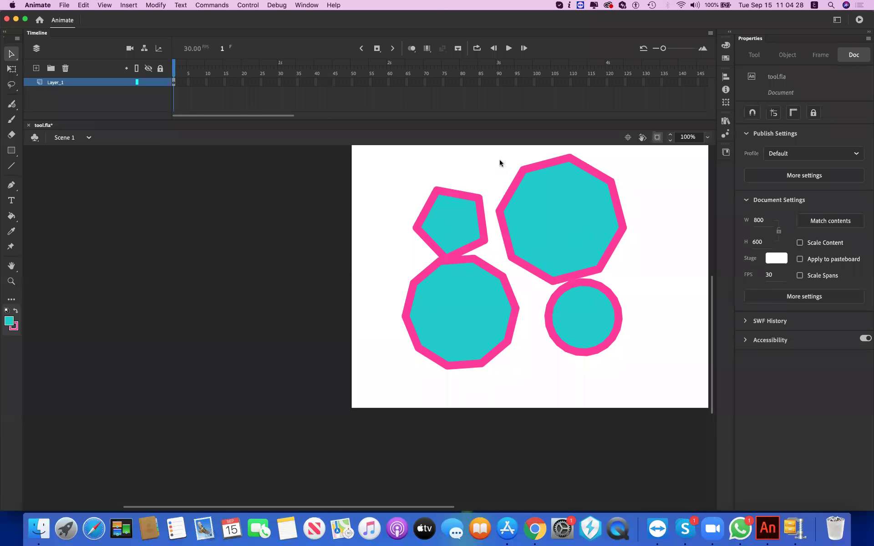
Step: Create a new 1136 by 640 px ActionScript 3.0 document at 30 fps from the Education presets
left_click(64, 5)
left_click(74, 19)
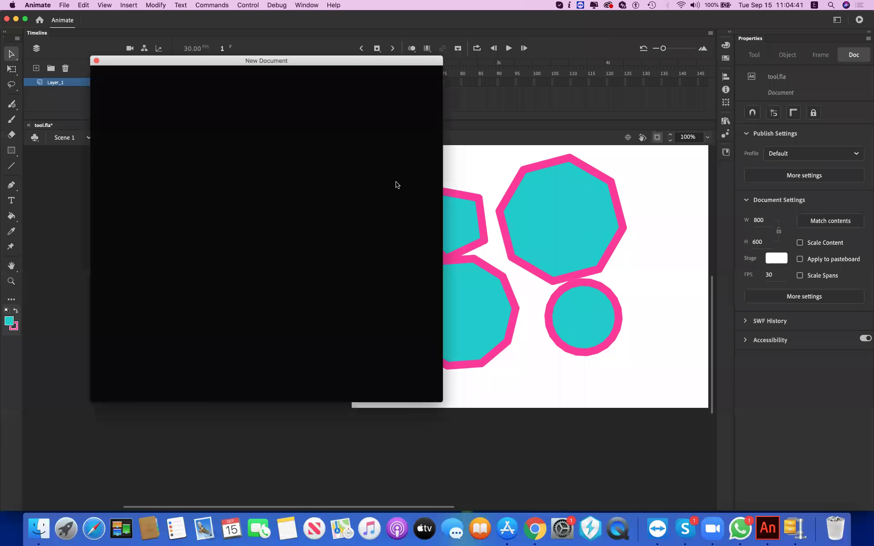
double_click(352, 165)
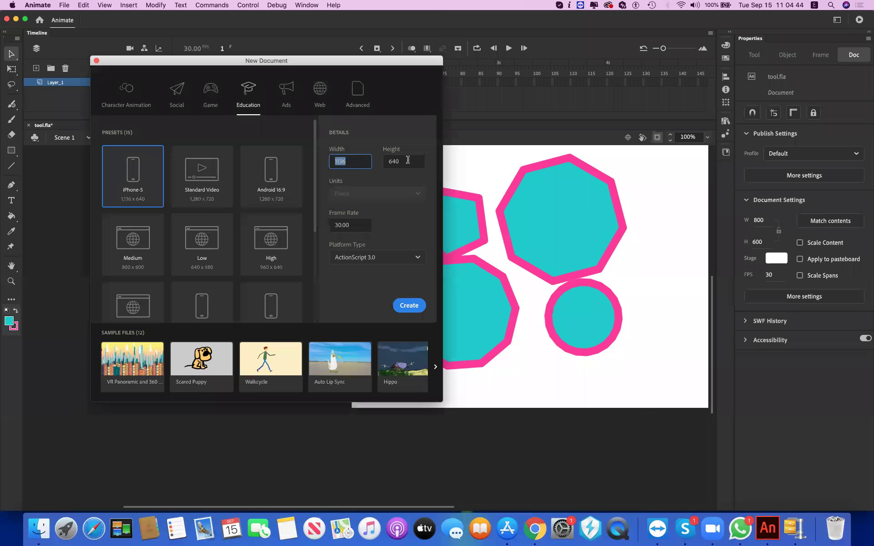
double_click(408, 160)
left_click(361, 159)
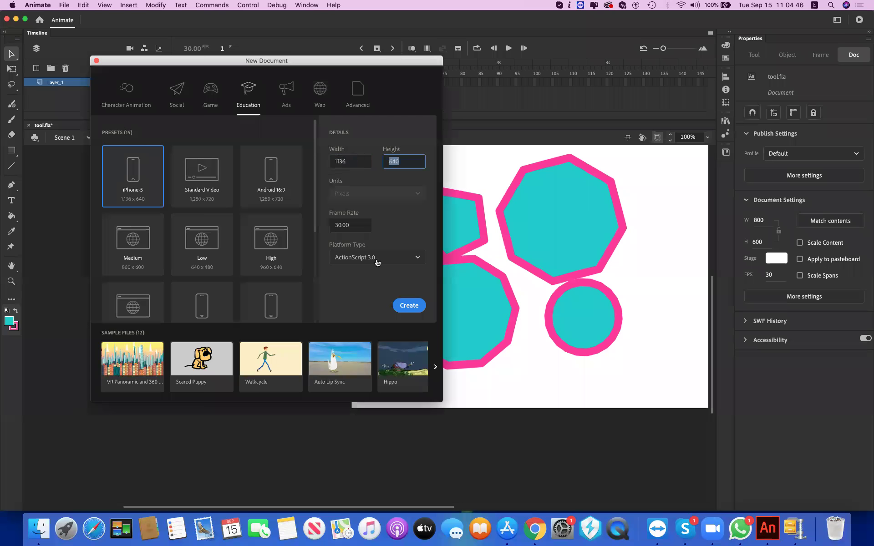
key("super+a")
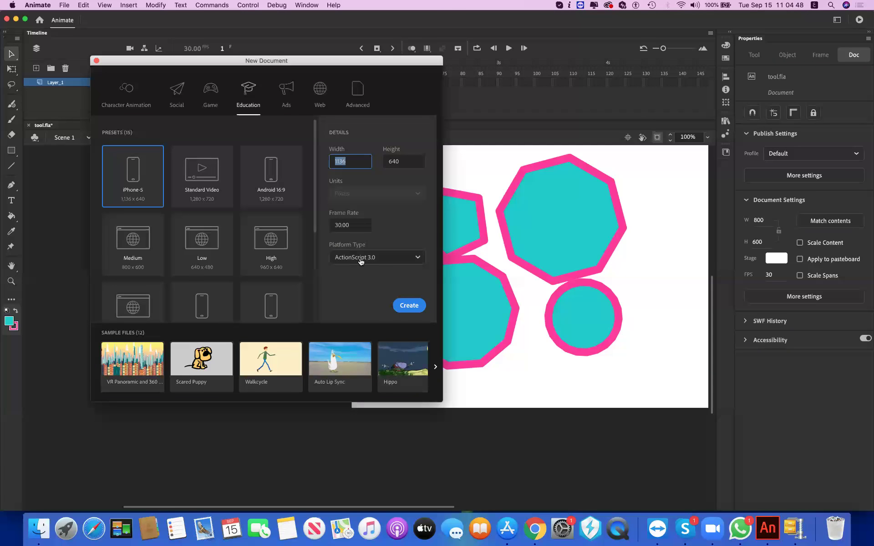
left_click(360, 260)
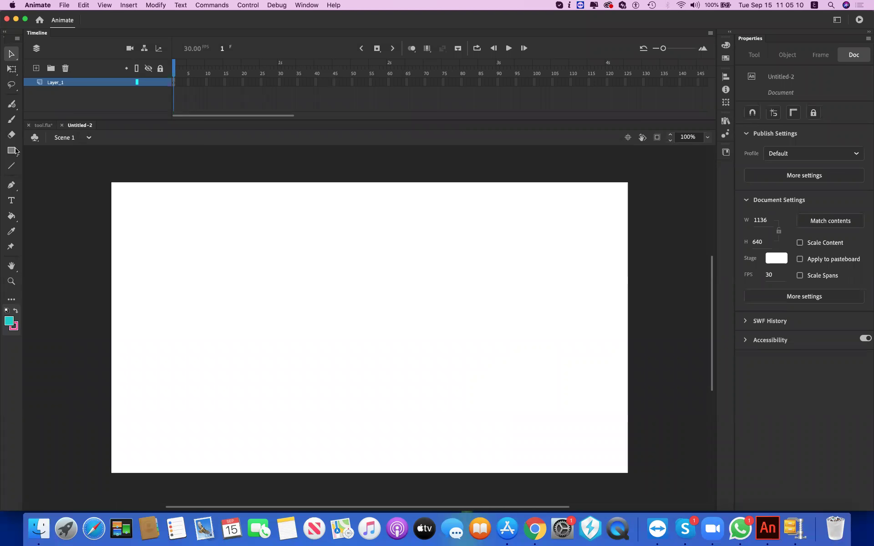
Step: Draw a rectangle about 357 by 279 px on the stage and try selecting its outline separately from the fill
left_click(12, 150)
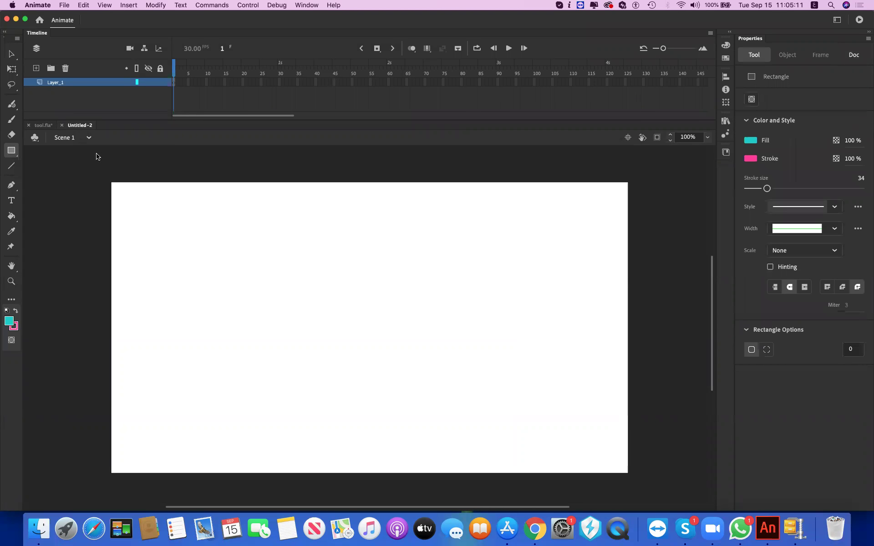
left_click_drag(233, 215, 398, 344)
left_click(12, 55)
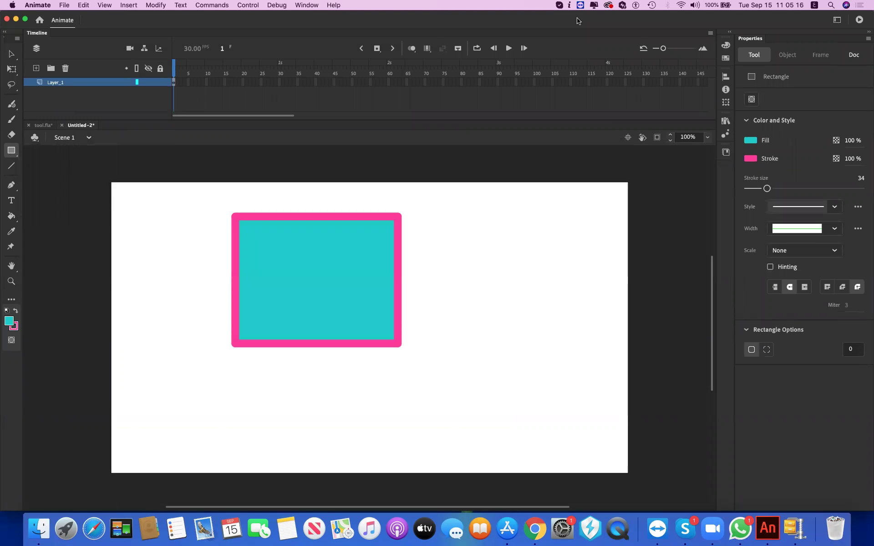
left_click(377, 223)
left_click(376, 217)
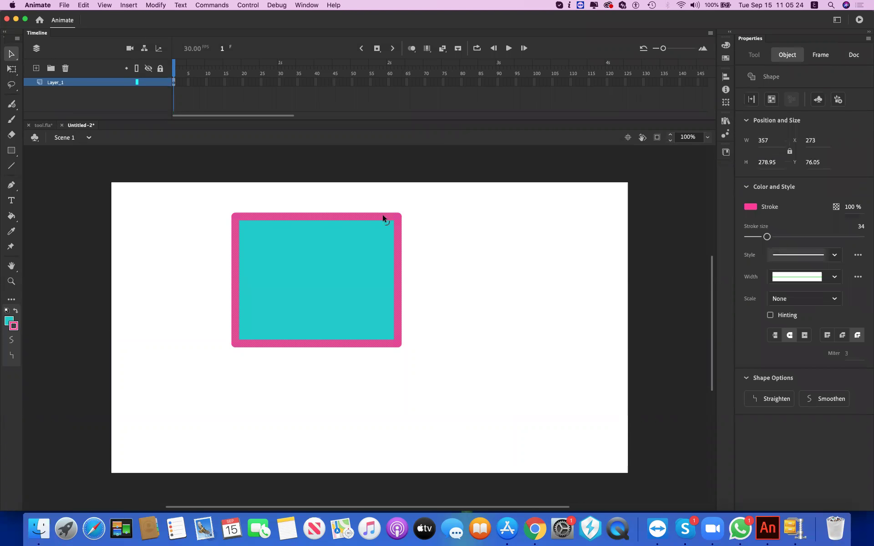
left_click(87, 314)
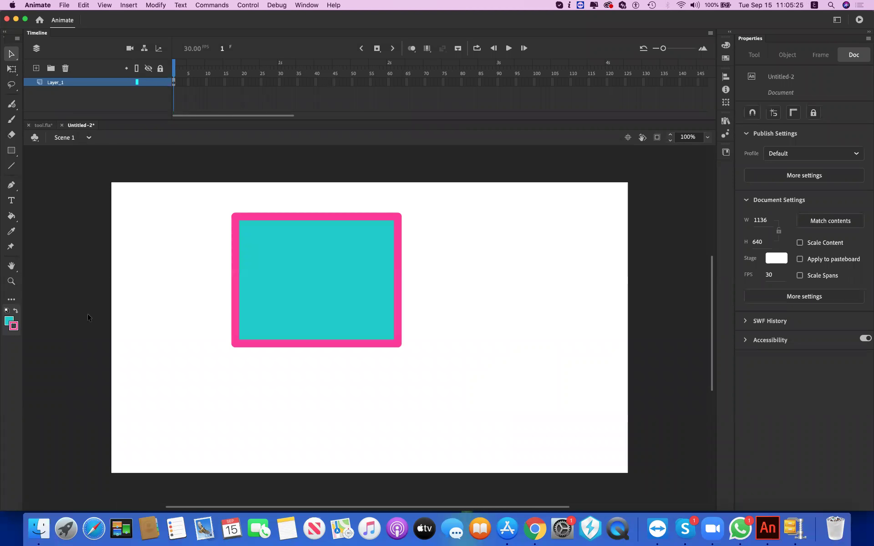
Step: Recolour the rectangle's fill green and its outline light pink, and select the whole rectangle
double_click(397, 244)
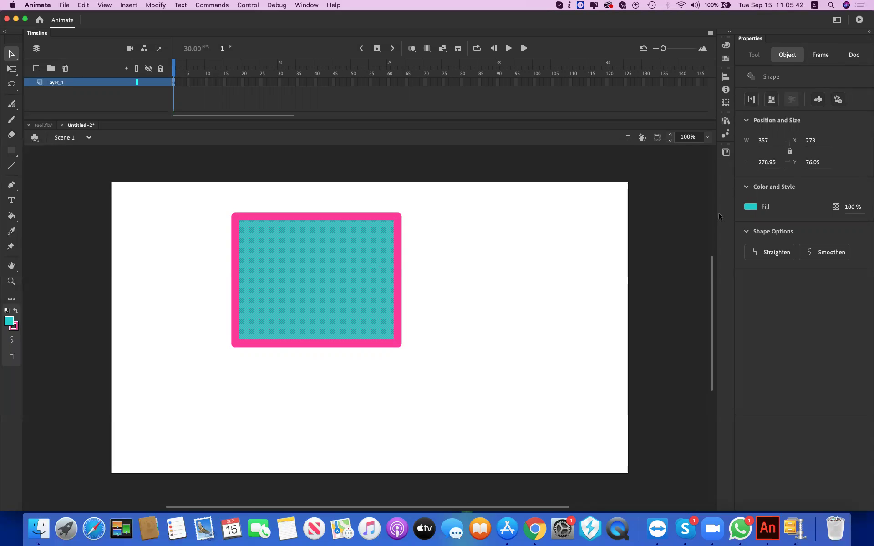
left_click(750, 207)
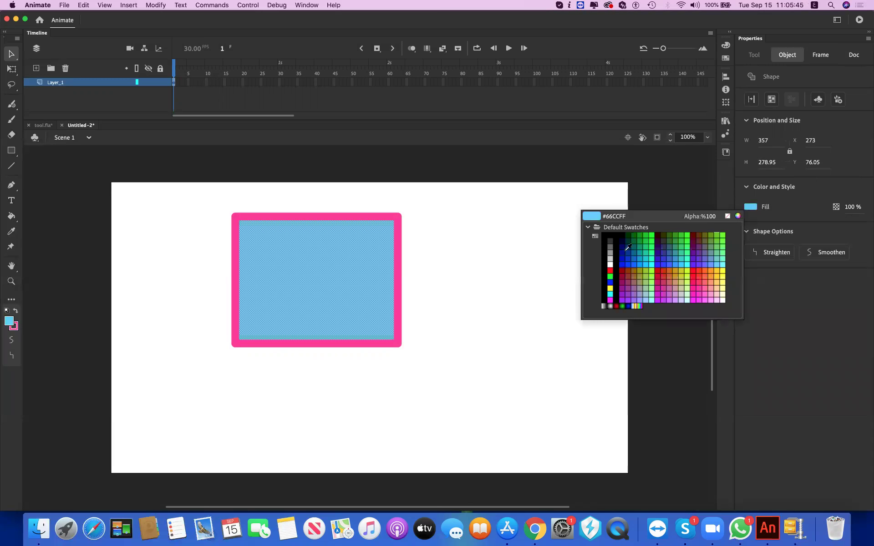
left_click(642, 246)
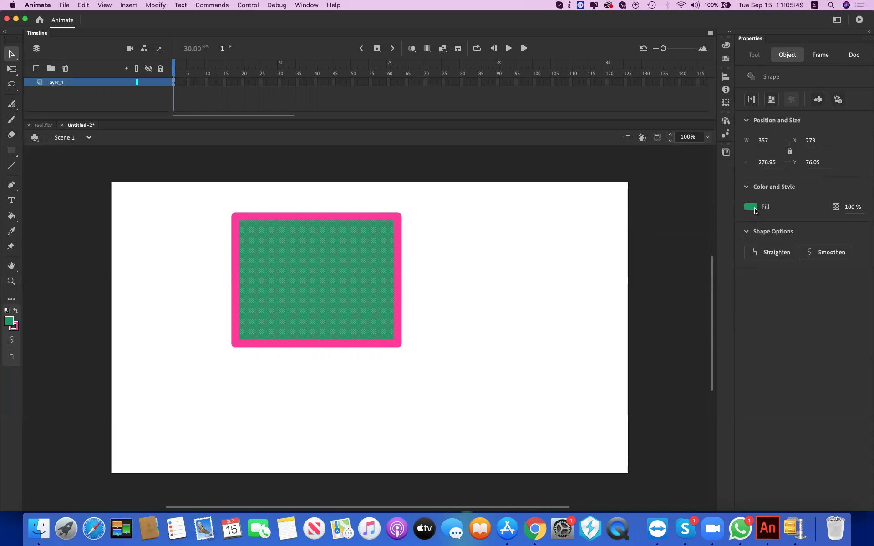
left_click(400, 223)
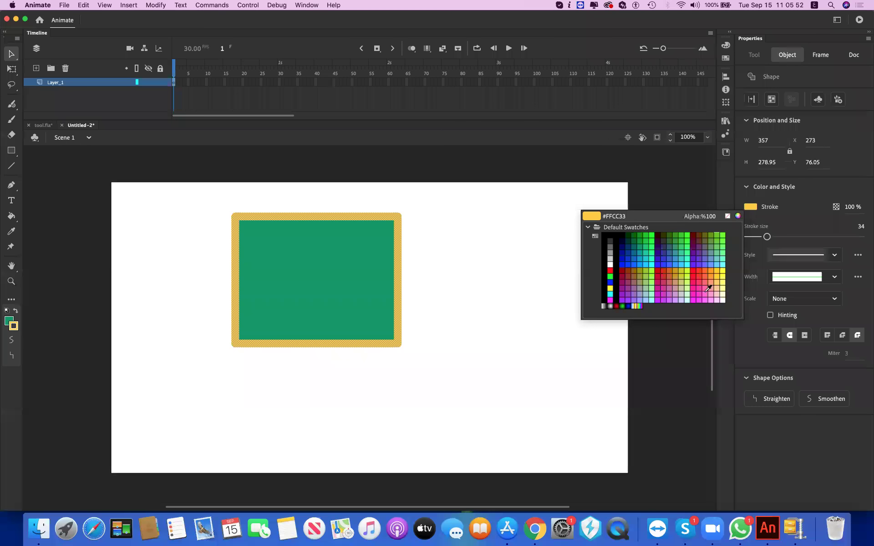
left_click(294, 246)
mouse_move(148, 413)
left_mouse_down()
mouse_move(609, 244)
mouse_move(691, 258)
left_mouse_up()
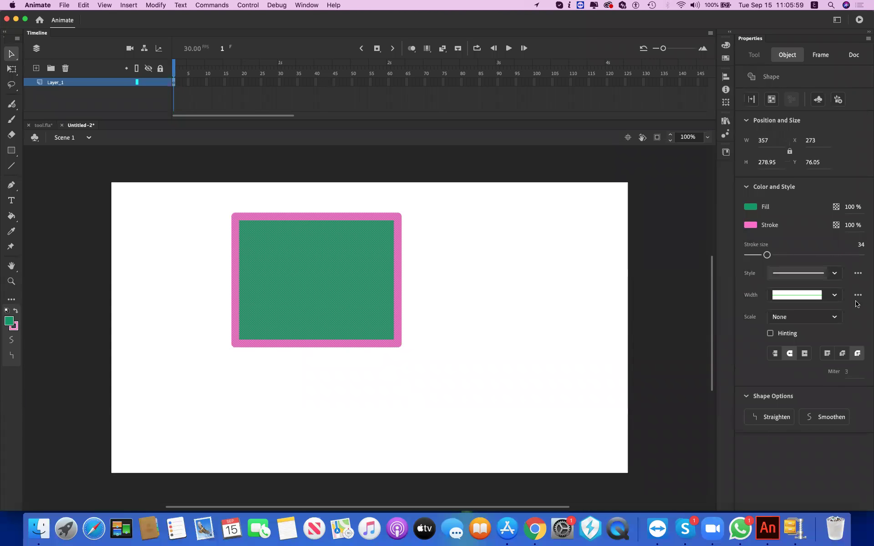
Step: Try stroke sizes 57, 159 and 0.1 on the selected rectangle, ending with a size of 20
left_click(795, 259)
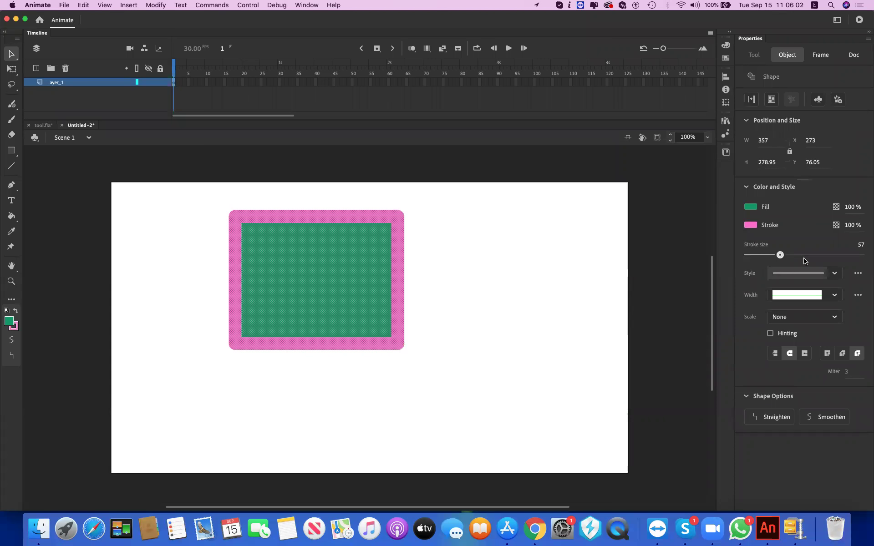
left_click(827, 263)
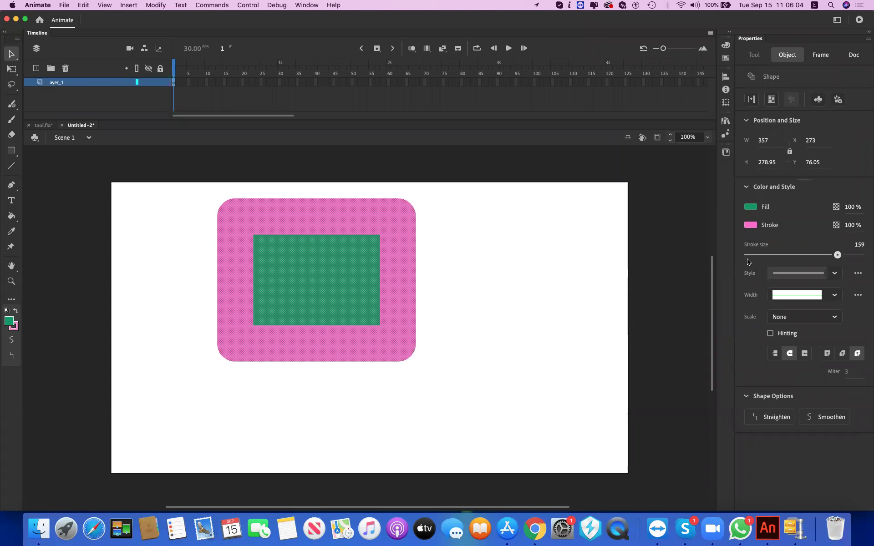
left_click(748, 262)
left_click(761, 262)
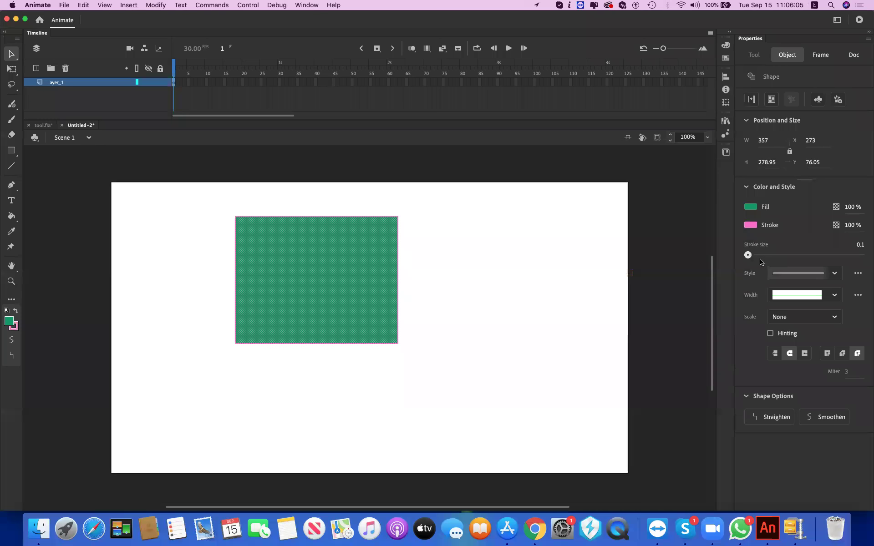
left_click(761, 257)
Step: Apply a dashed style to the rectangle's stroke and change it to the hairline style
left_click(798, 275)
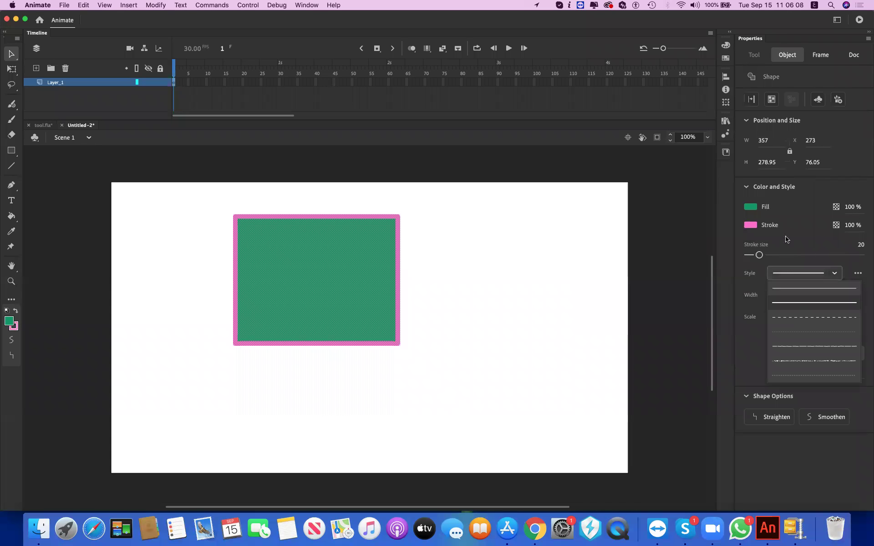
left_click(794, 317)
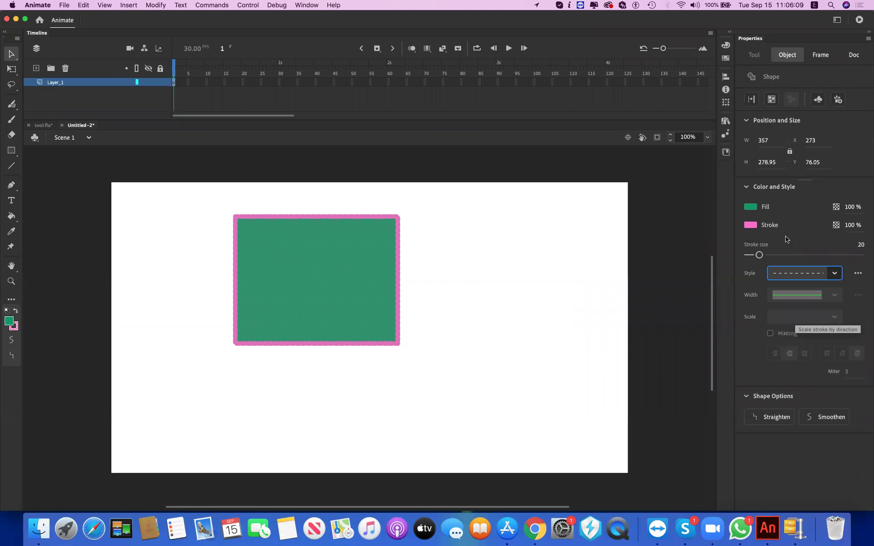
left_click(789, 276)
left_click(790, 295)
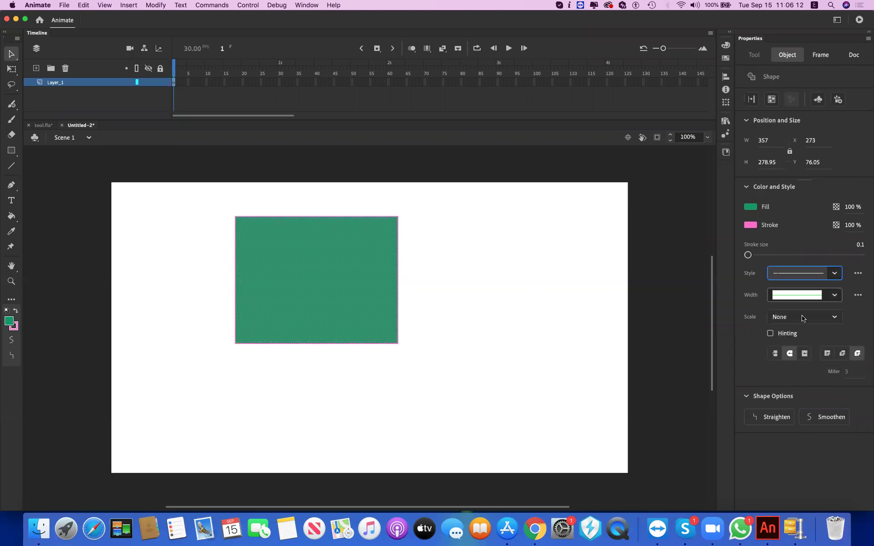
Step: Apply the lens-shaped width profile to the rectangle's stroke and set the stroke size to 17
left_click(799, 295)
key("Return")
mouse_move(749, 256)
left_mouse_down()
mouse_move(781, 256)
mouse_move(757, 256)
left_mouse_up()
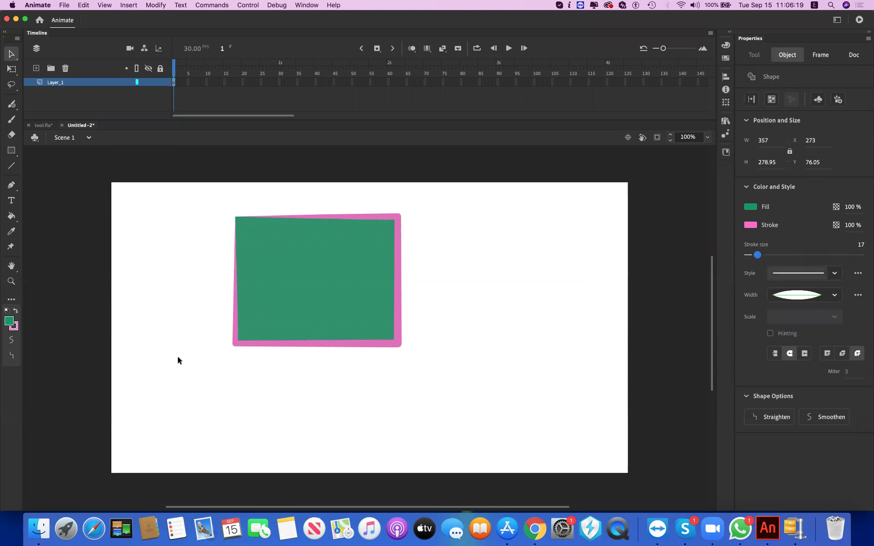
Step: Group the rectangle's fill and outline and move the group off the stage onto the pasteboard beside its left edge
right_click(283, 246)
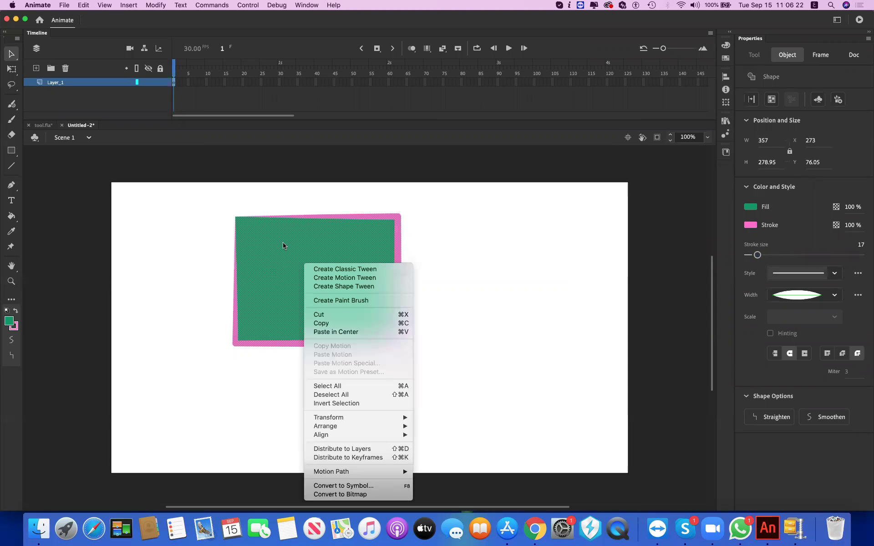
left_click(154, 5)
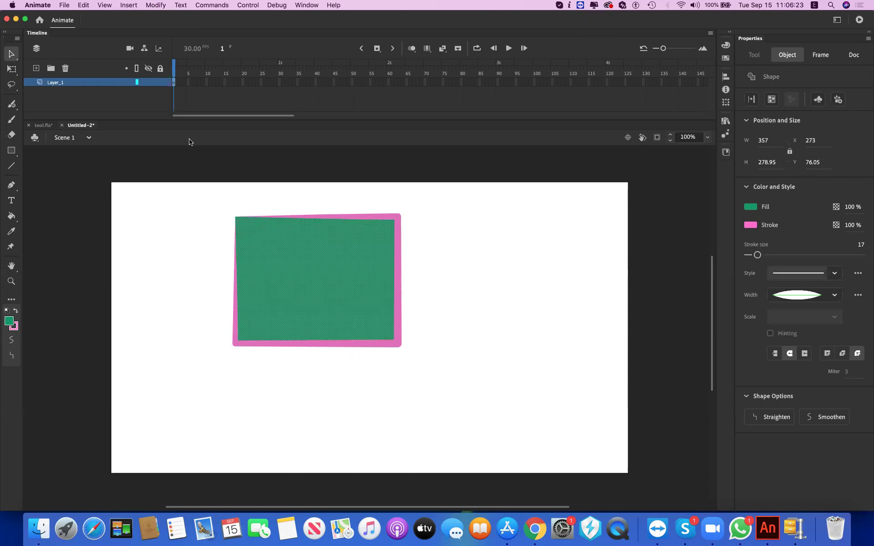
key("super+g")
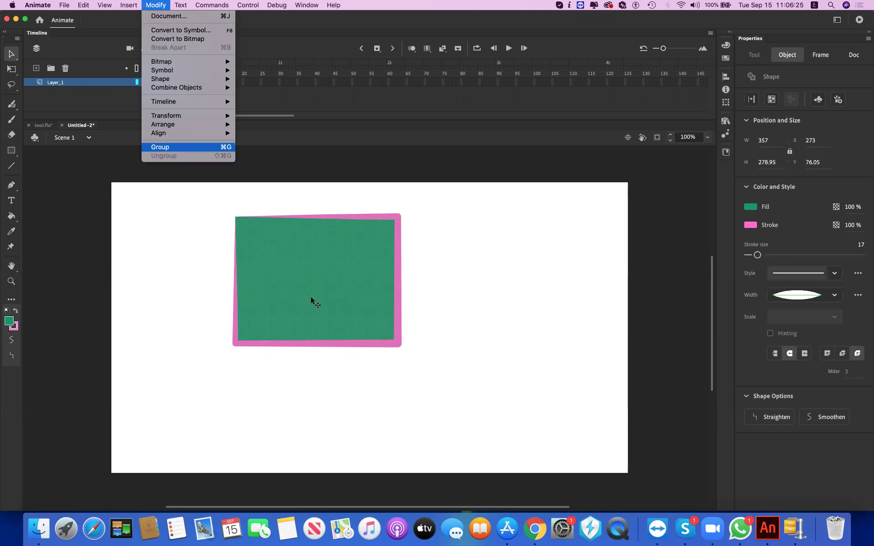
left_click_drag(49, 347, 8, 154)
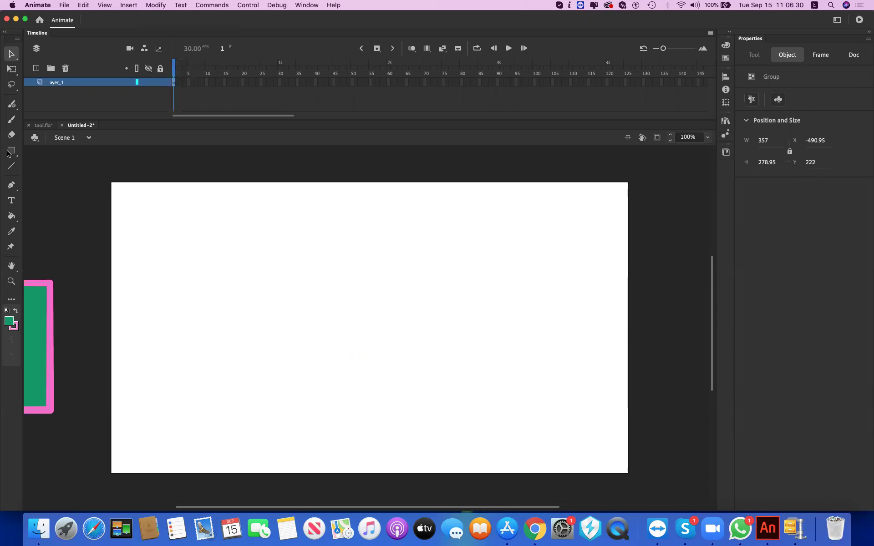
Step: Draw a tall rectangle about 393 by 484 px in the middle of the stage with the Rectangle tool
left_click(8, 154)
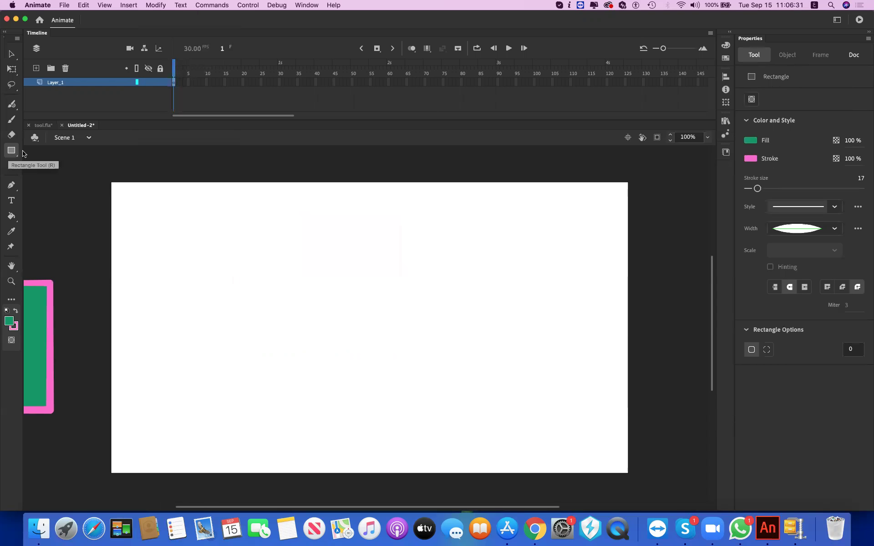
left_click(8, 154)
left_click(497, 219)
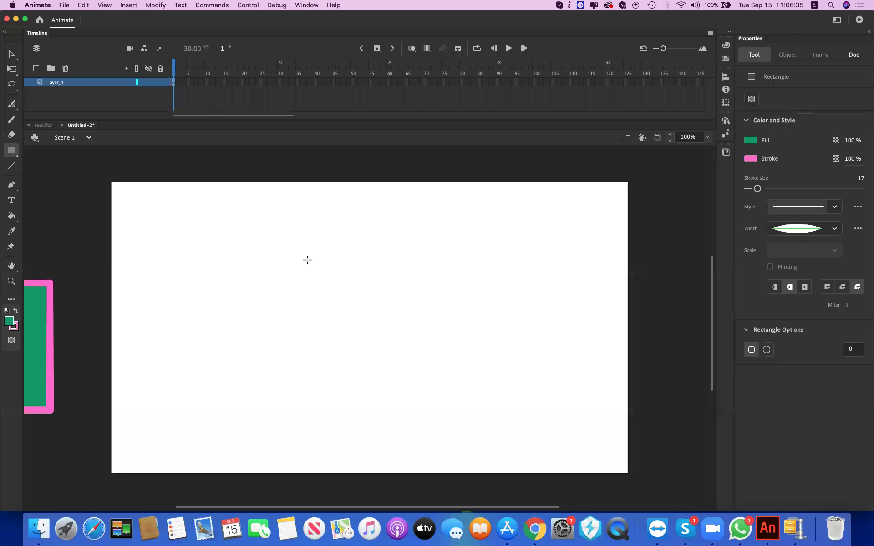
left_click_drag(269, 208, 449, 429)
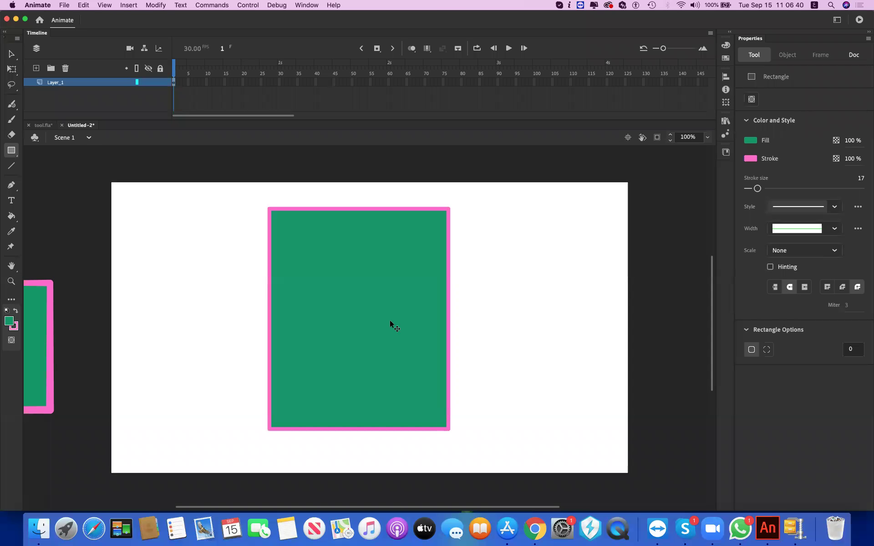
Step: Select the tall rectangle, recolour its fill to light pink and deselect it
key("v")
key("super+a")
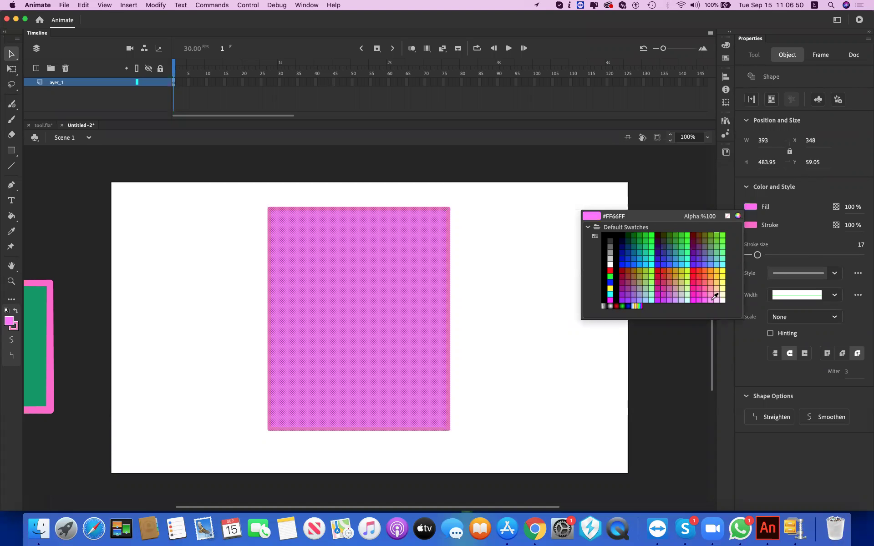
left_click(517, 225)
left_click(27, 205)
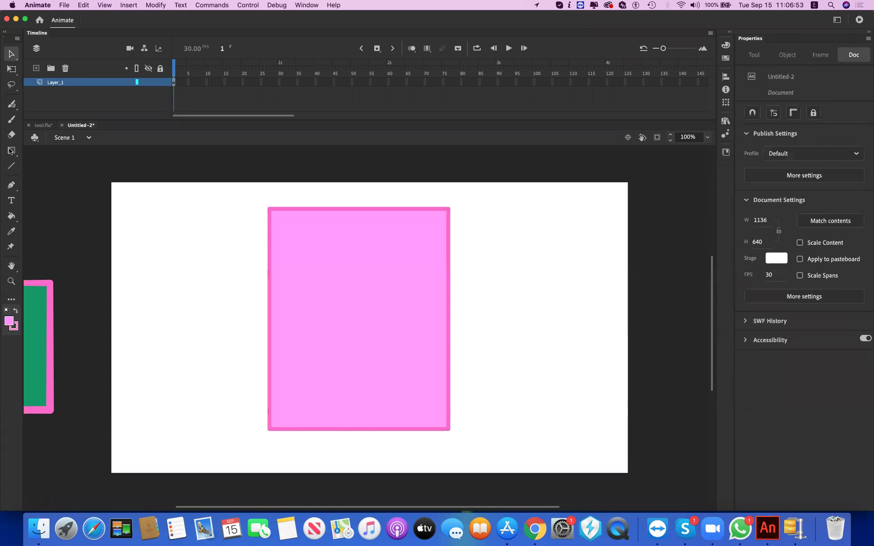
Step: Draw a small rectangle about 71 by 88 px beside the tall one and set its fill to yellow #FFFF66
left_click(11, 151)
mouse_move(152, 233)
left_mouse_down()
mouse_move(190, 267)
mouse_move(186, 274)
left_mouse_up()
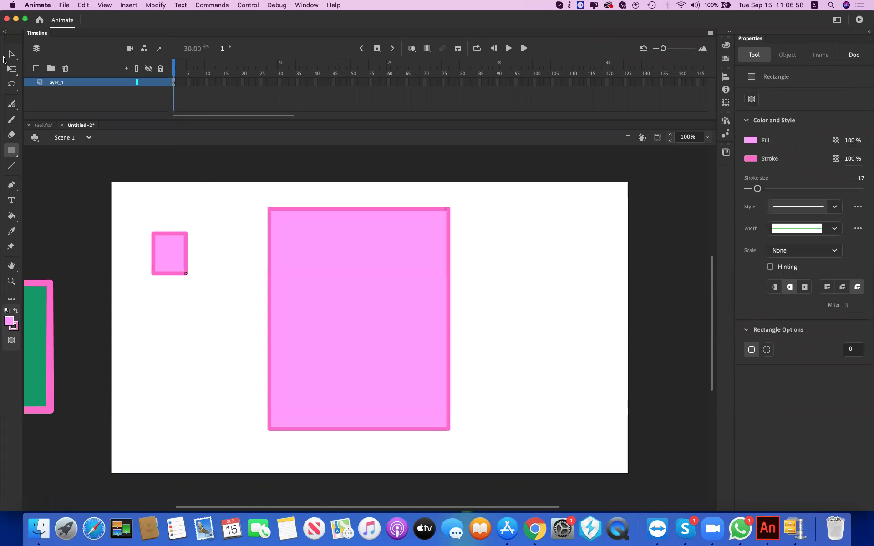
key("v")
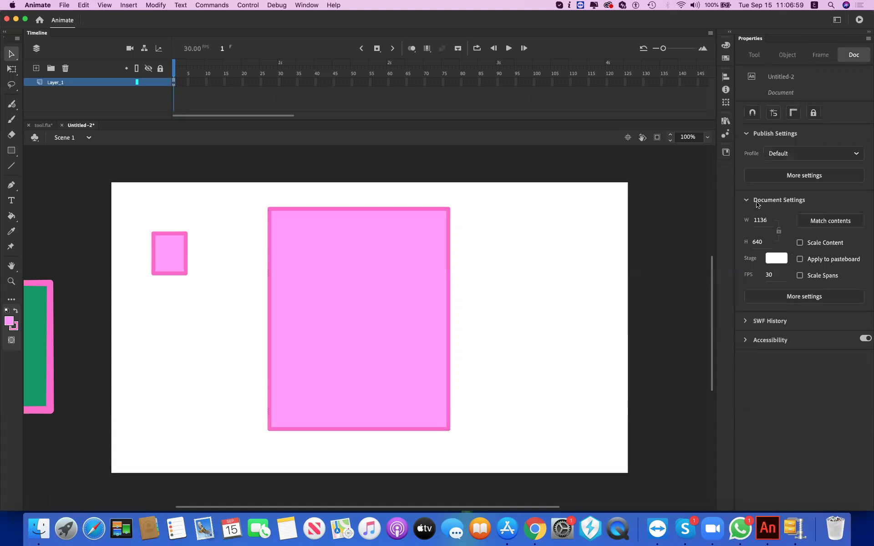
left_click(755, 205)
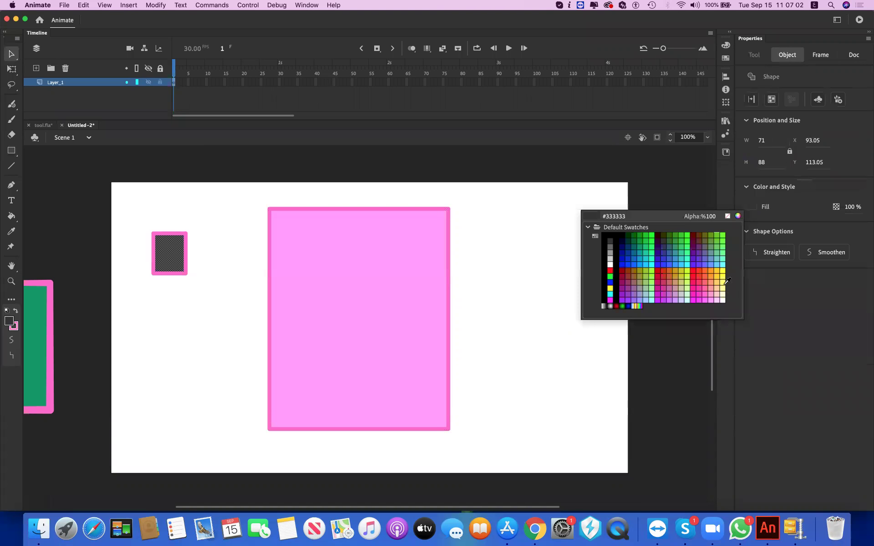
left_click(723, 281)
left_click(723, 282)
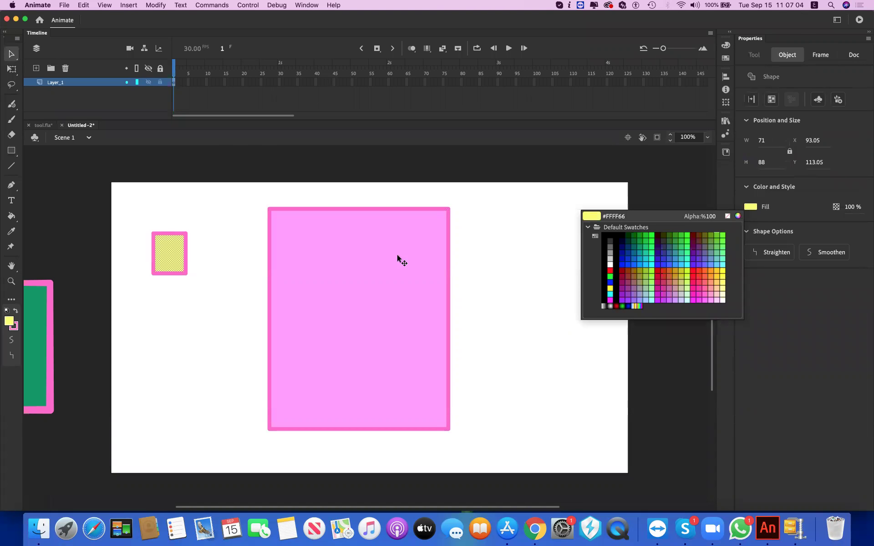
Step: Set the tall rectangle's fill to light blue #66CCFF
left_click(750, 207)
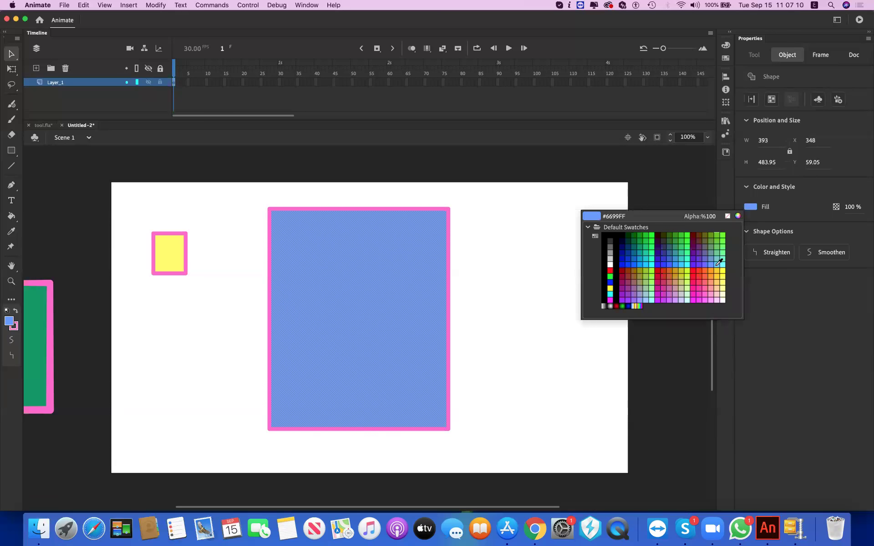
left_click(722, 263)
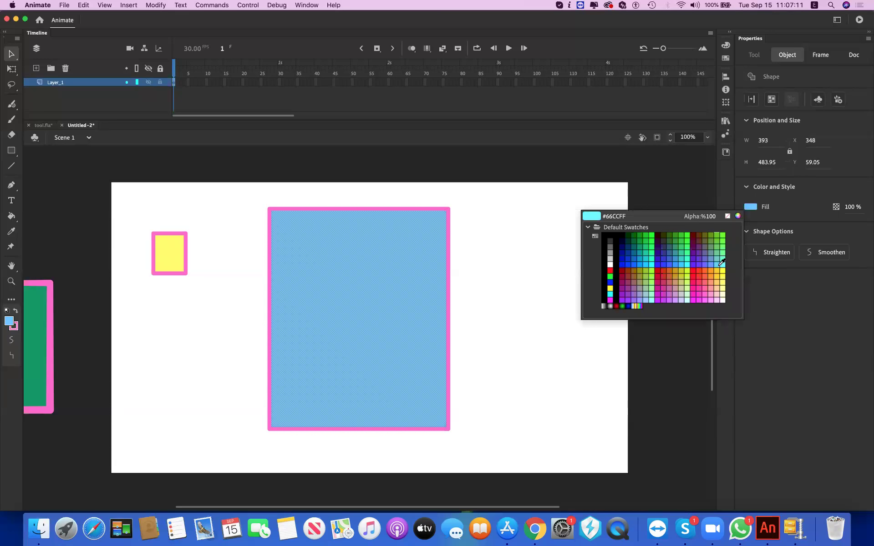
left_click(224, 319)
Step: Group the small yellow rectangle's fill and outline and move the group into the upper-right area of the blue rectangle
left_click_drag(221, 317, 117, 224)
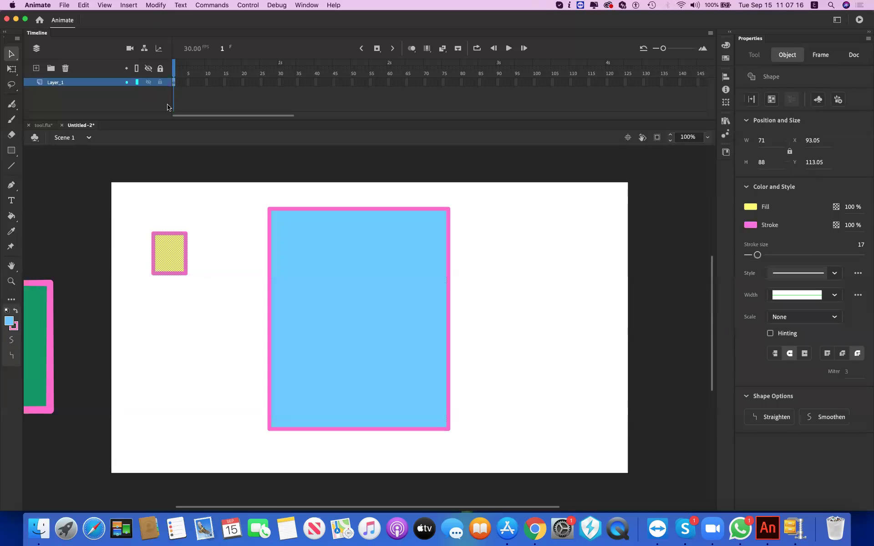
left_click(155, 5)
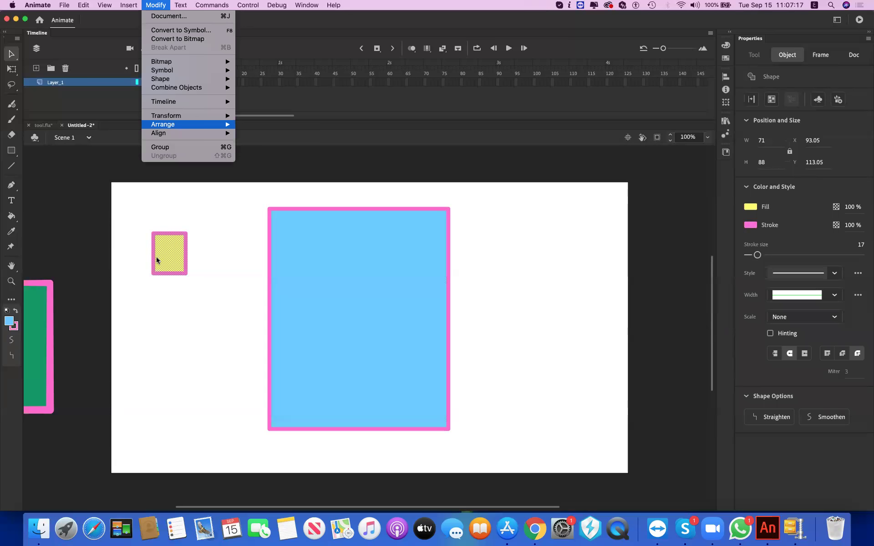
key("Down")
key("Down")
key("Return")
left_click_drag(170, 253, 408, 275)
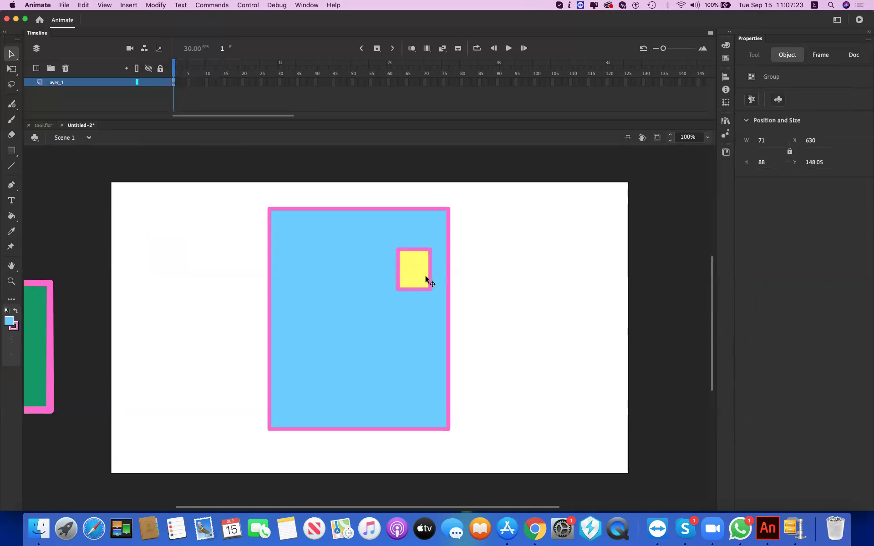
Step: Paste a copy of the yellow rectangle in place and shift it 110 px to the left as a second window
left_click(551, 246)
right_click(556, 254)
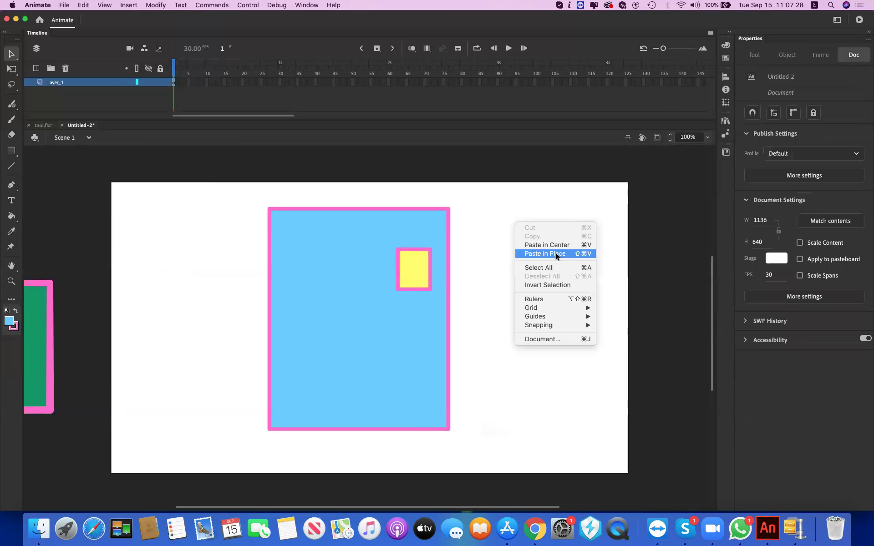
left_click(556, 254)
key("shift+Left")
key("shift+Left")
key("shift+Left")
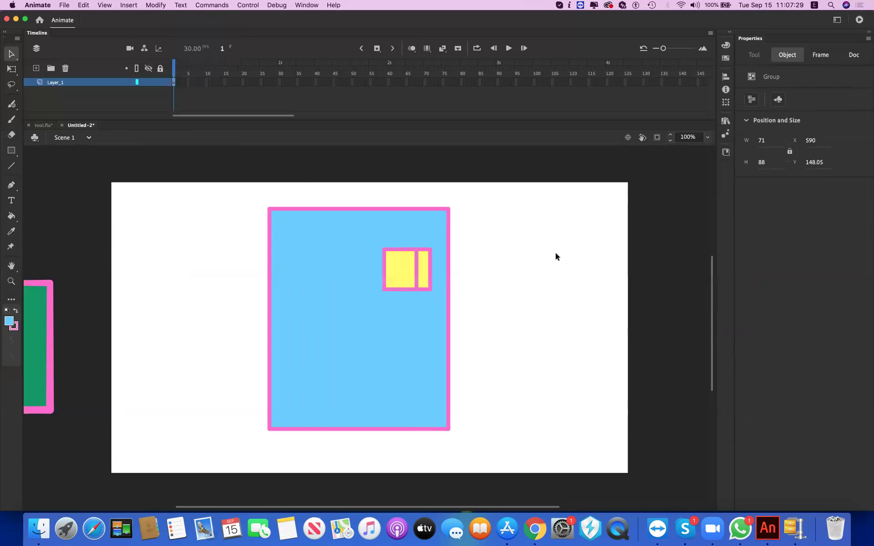
key("shift+Left")
key("shift+Left")
key("shift+Left")
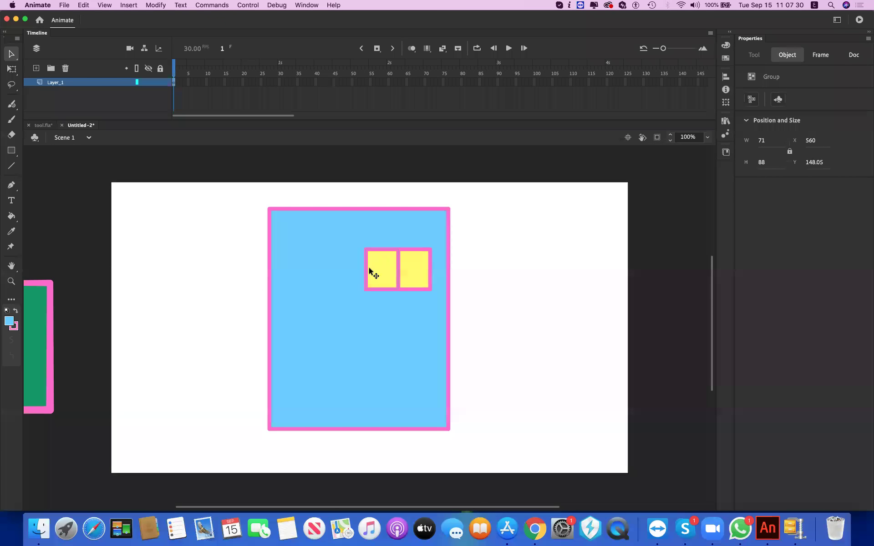
key("shift+Left")
key("shift+Left")
key("shift+Left")
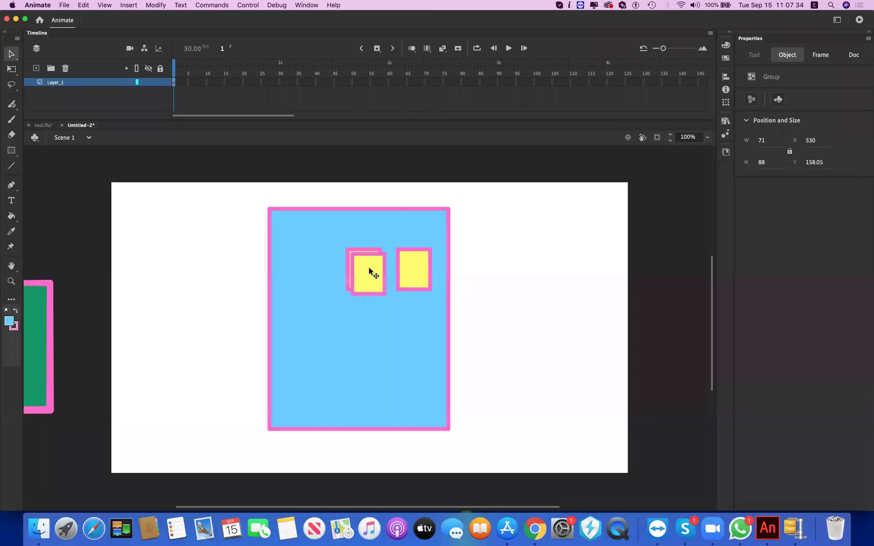
Step: Duplicate the second yellow window and shift the copy left, level with the others, to make a third window
key("shift+Left")
key("shift+Left")
key("shift+Left")
key("shift+Left")
key("shift+Left")
key("shift+Left")
key("shift+Left")
key("shift+Left")
key("shift+Left")
key("shift+Left")
key("shift+Left")
key("shift+Left")
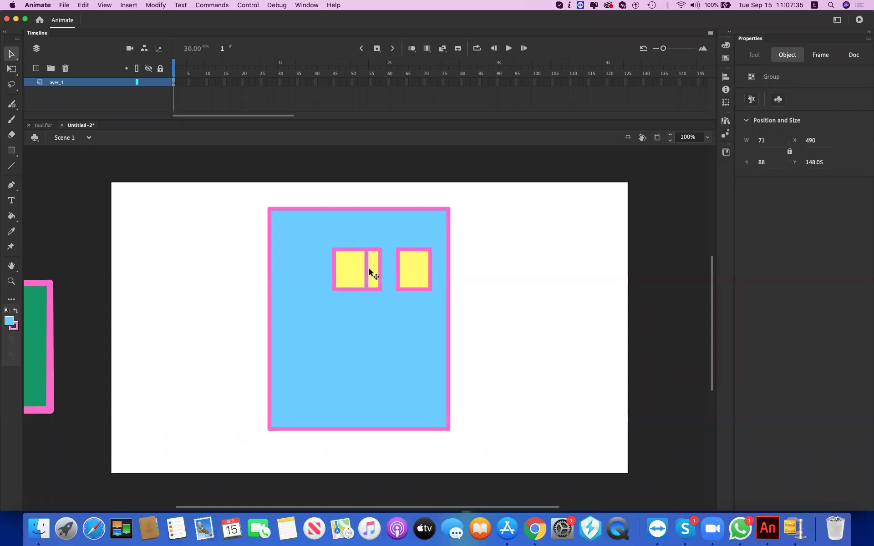
key("shift+Left")
Step: Shift all three yellow windows 10 px left and nudge the middle one 4 px right to even out the spacing
left_click(423, 275, "shift")
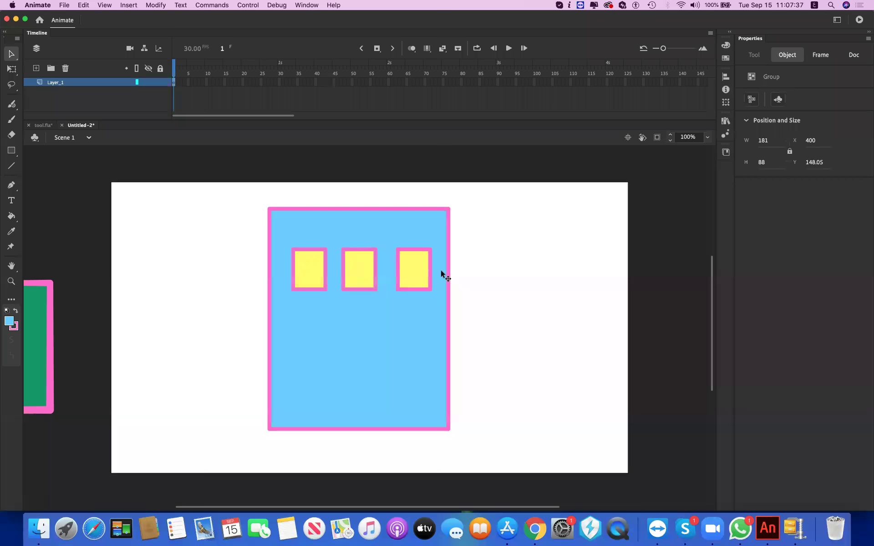
key("shift+Left")
key("Escape")
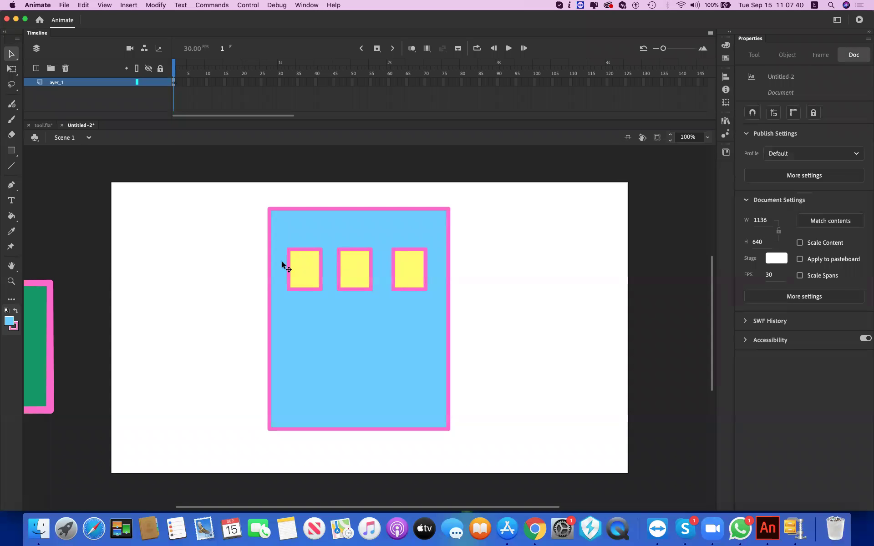
left_click(359, 275)
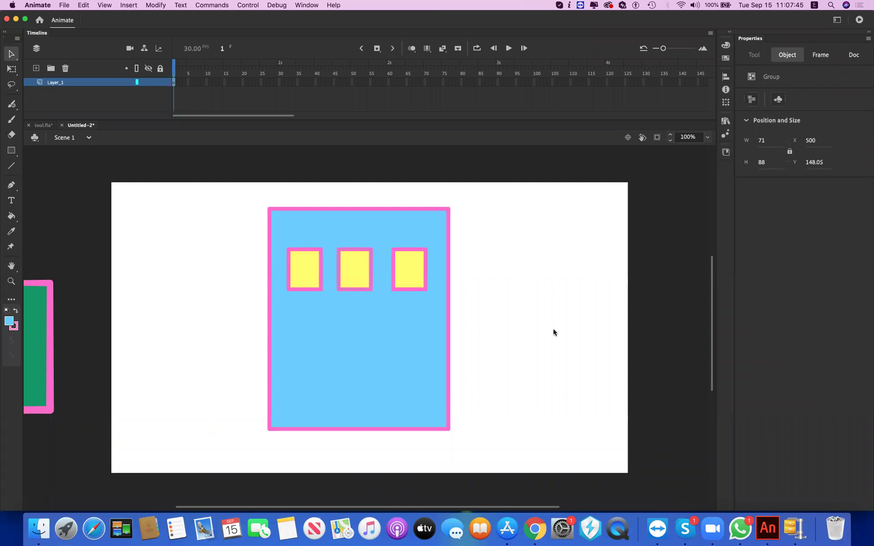
key("Right")
key("Right")
key("Right")
key("Right")
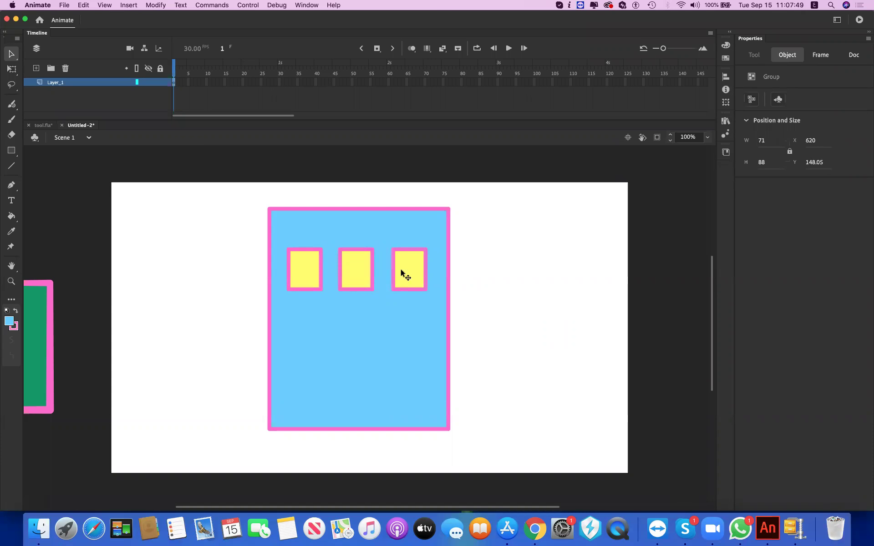
Step: Duplicate the row of three yellow windows below the first row as a second row
left_click(401, 269, "shift")
left_click_drag(406, 269, 429, 334)
key("Escape")
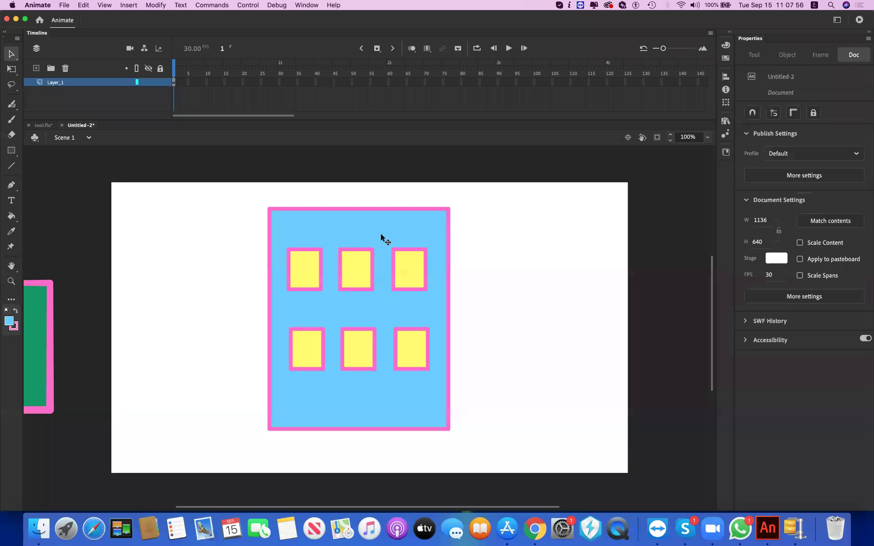
Step: Try to group the large blue rectangle's fill and outline
left_click(382, 237)
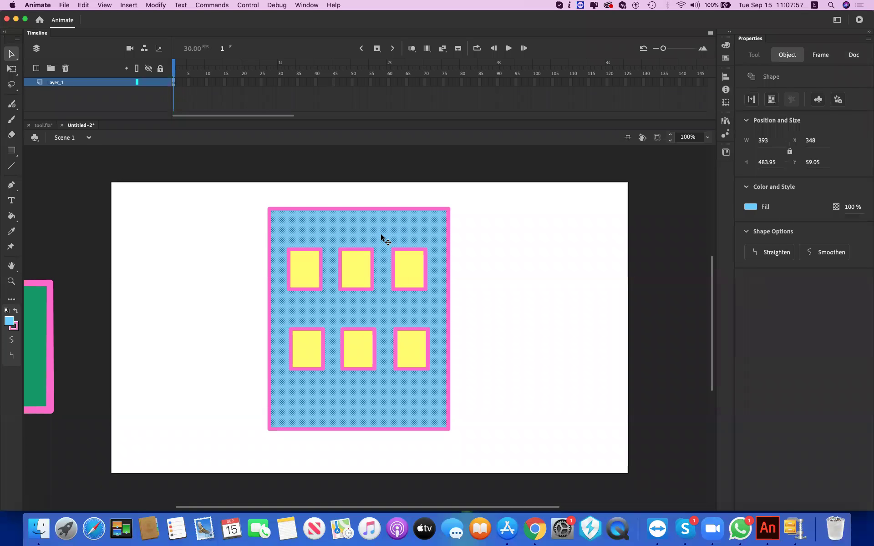
double_click(382, 238)
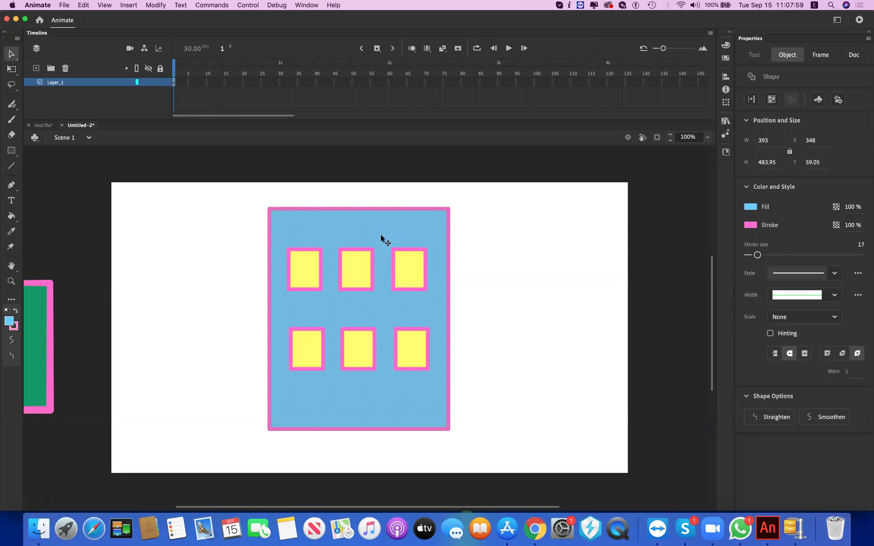
key("super+g")
key("super+z")
key("super+f")
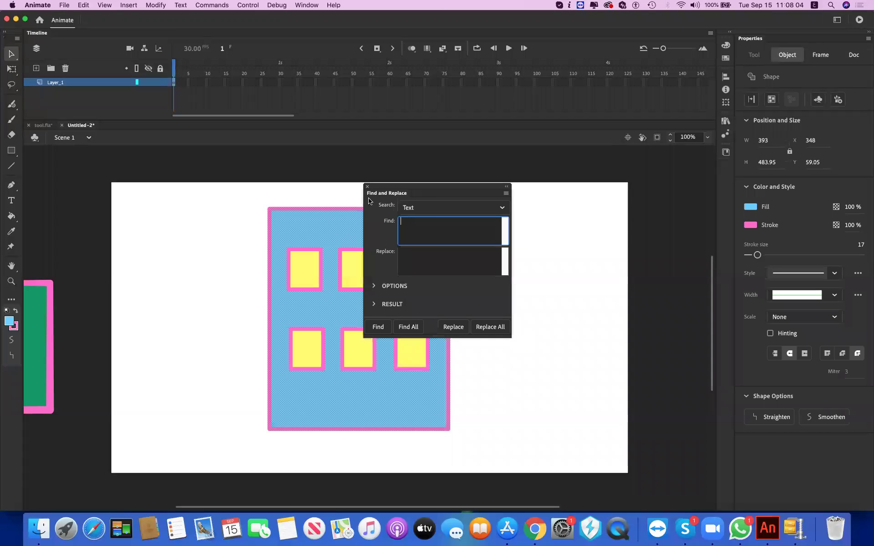
right_click(371, 295)
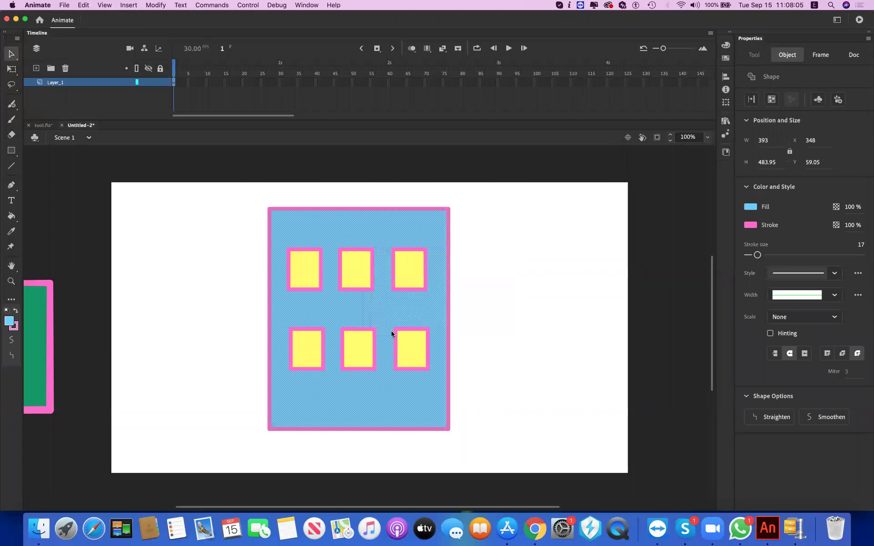
Step: Paste a copy of the blue rectangle with its outline in place and move the copy up above the original, mostly off the stage
right_click(534, 193)
left_click(546, 228)
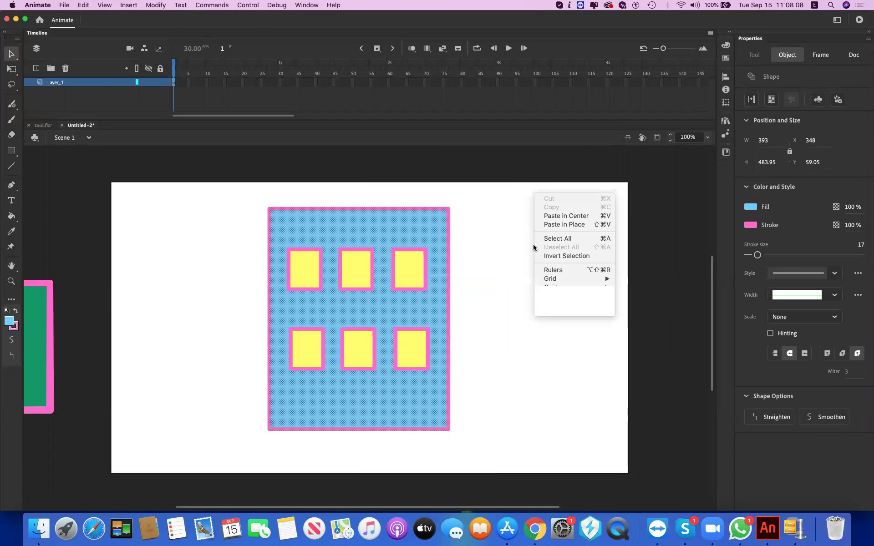
key("Return")
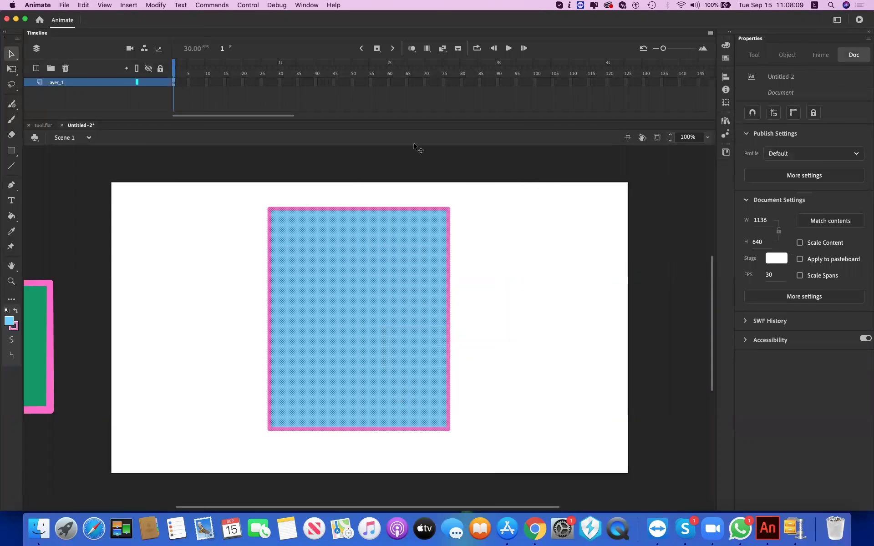
left_click_drag(400, 385, 395, 168)
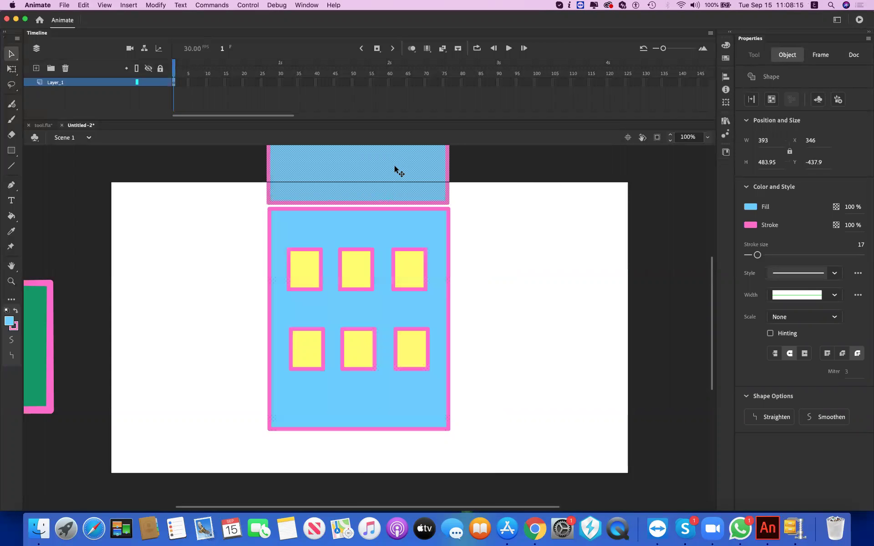
Step: Group all the artwork and move it off the stage onto the pasteboard beside its left edge
key("super+a")
key("super+g")
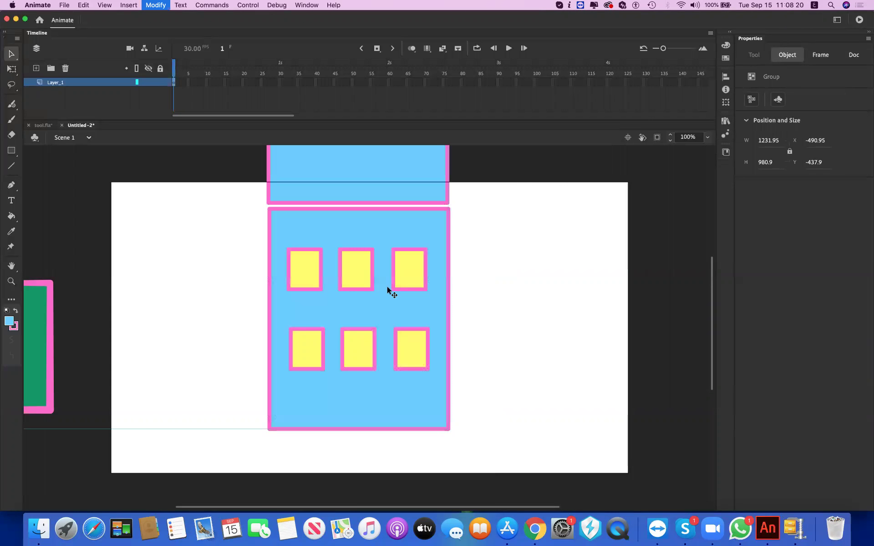
key("super+shift+g")
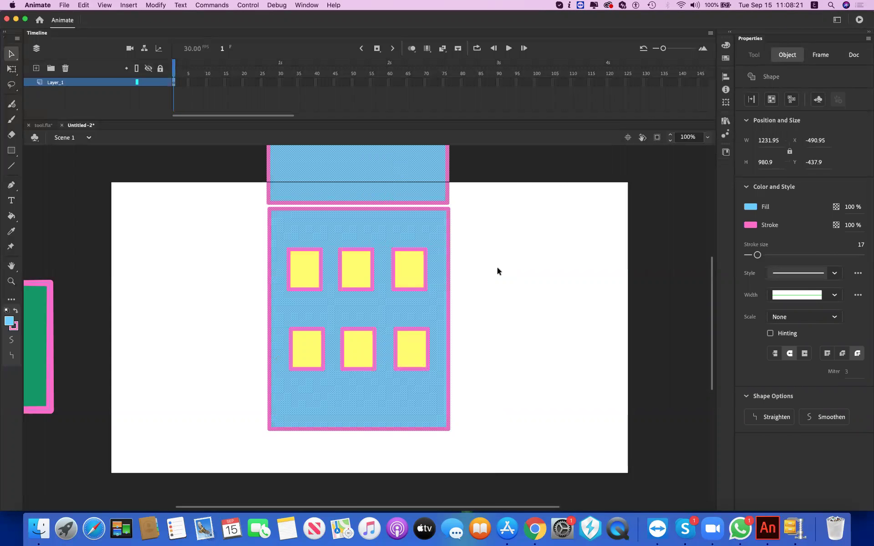
left_click(432, 244)
key("super+g")
left_click_drag(446, 239, 63, 223)
Step: Draw a wide rectangle with the current blue fill and pink stroke in the upper part of the empty stage
key("r")
left_click_drag(236, 212, 399, 287)
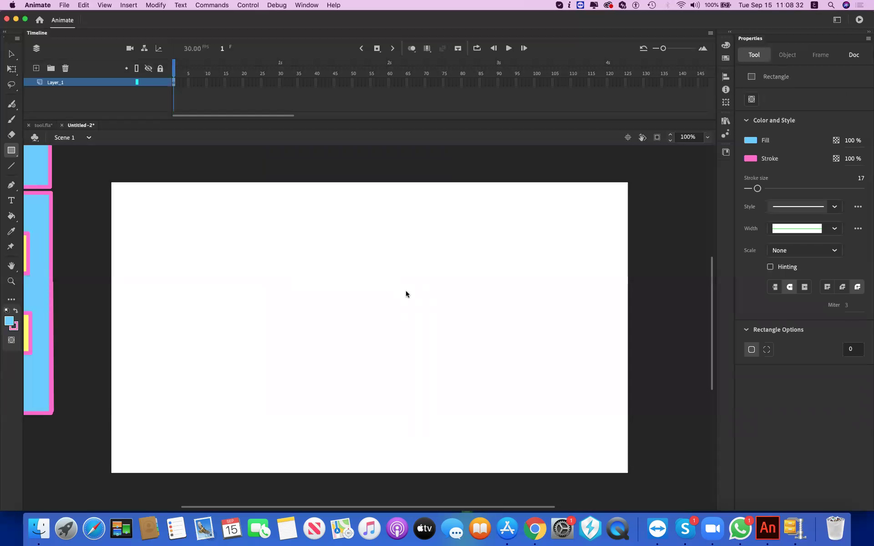
left_click(14, 53)
key("v")
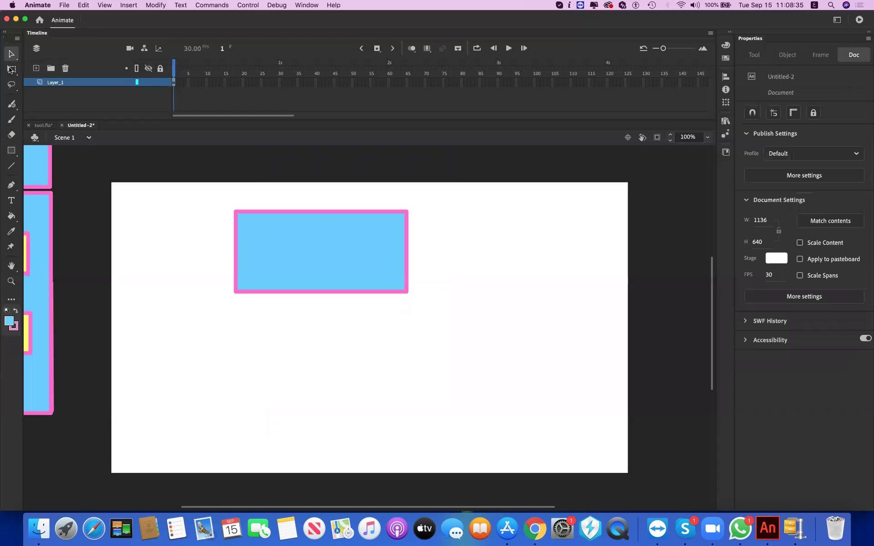
Step: Skew the blue rectangle horizontally into a right-leaning parallelogram about 497 px wide using Rotate and Skew, and delete it
double_click(248, 223)
key("q")
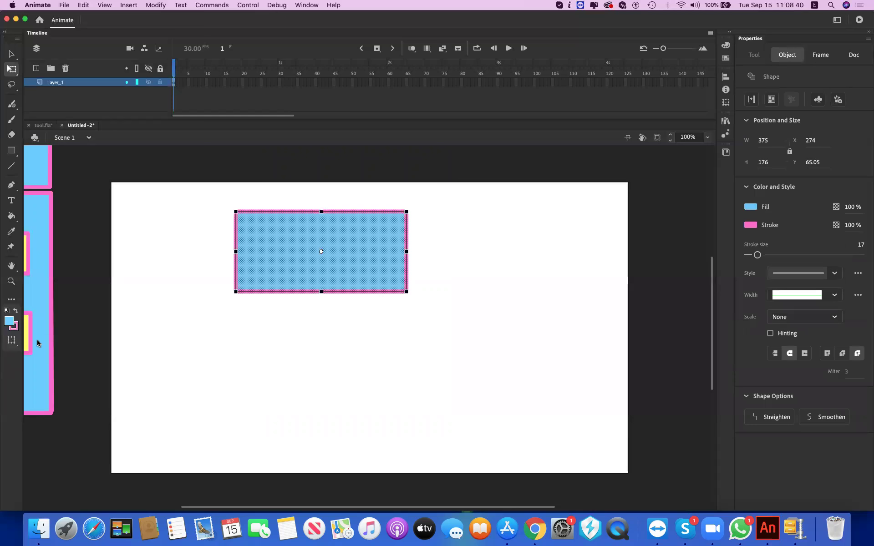
left_click(11, 341)
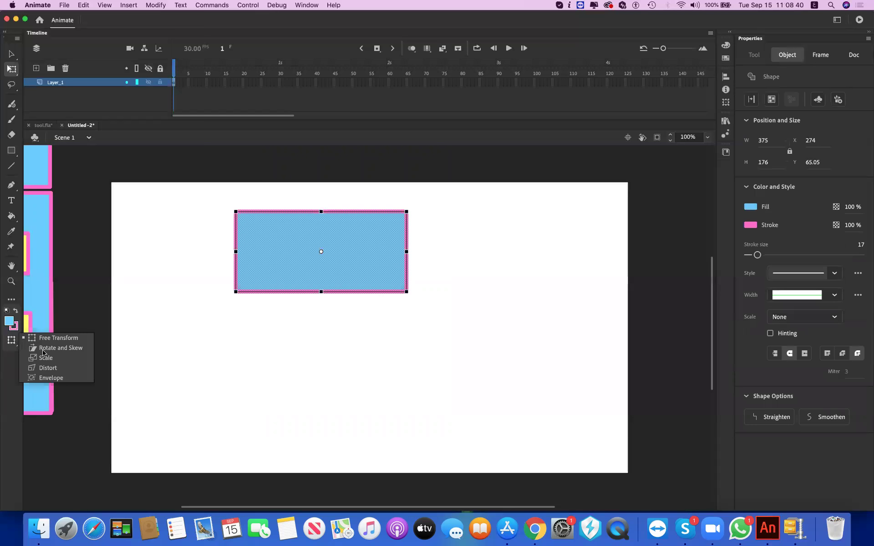
left_click(324, 221)
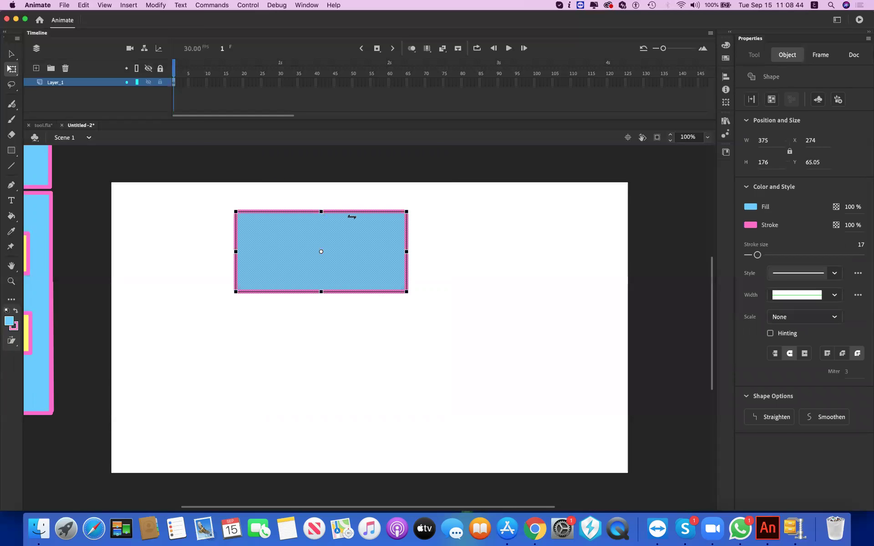
left_click_drag(352, 217, 382, 216)
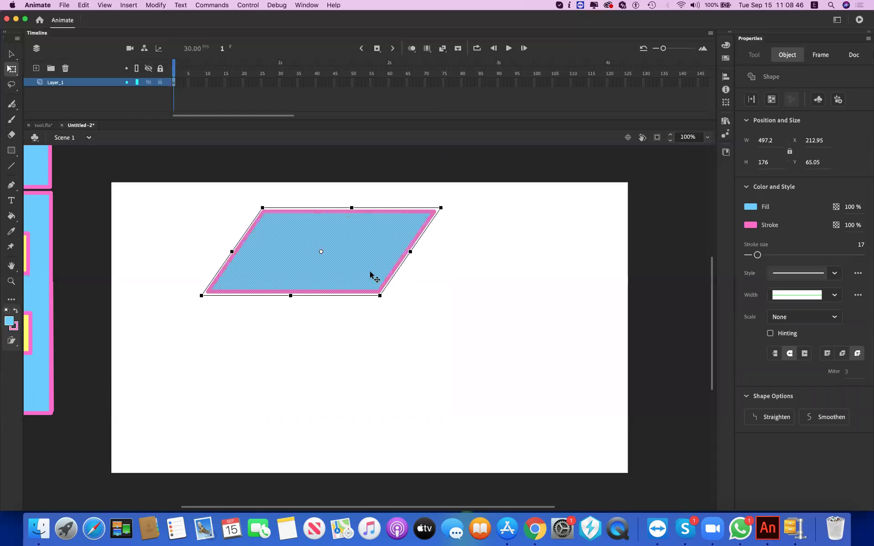
key("Delete")
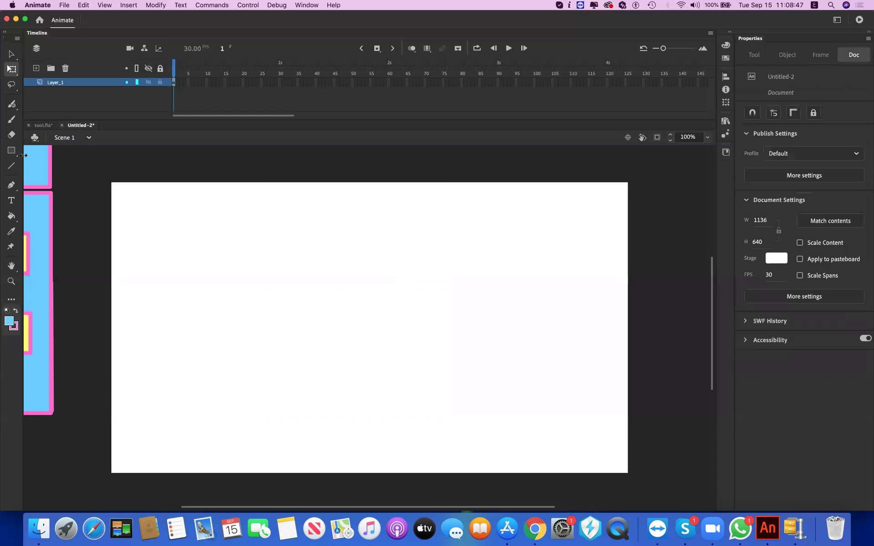
Step: Draw a tall blue rectangle primitive with pink stroke, about 305 by 423 px, mid-stage and set its corner radius to 25
left_click(11, 151)
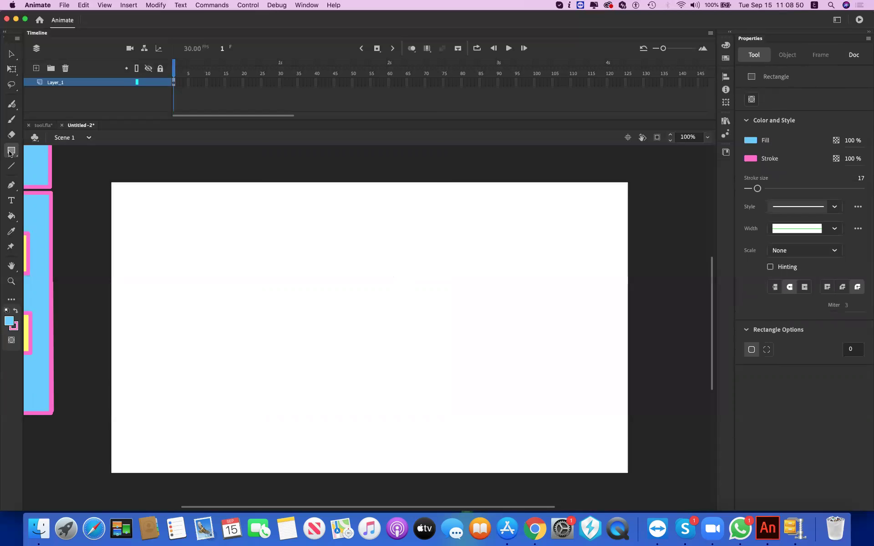
left_click(9, 153)
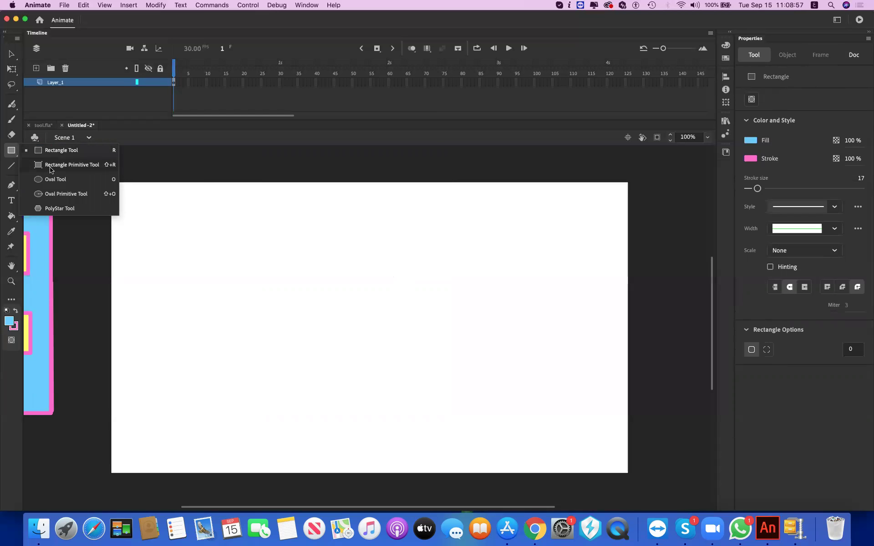
key("shift+r")
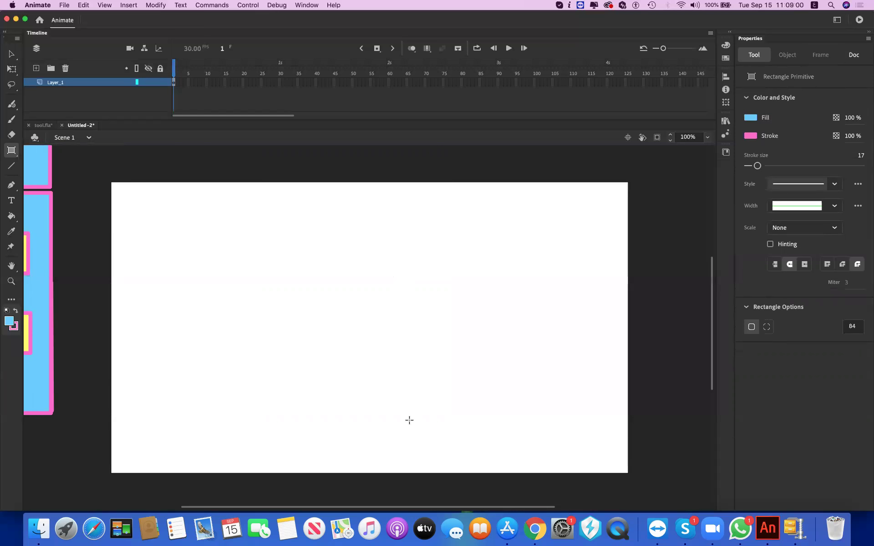
left_click_drag(409, 420, 410, 418)
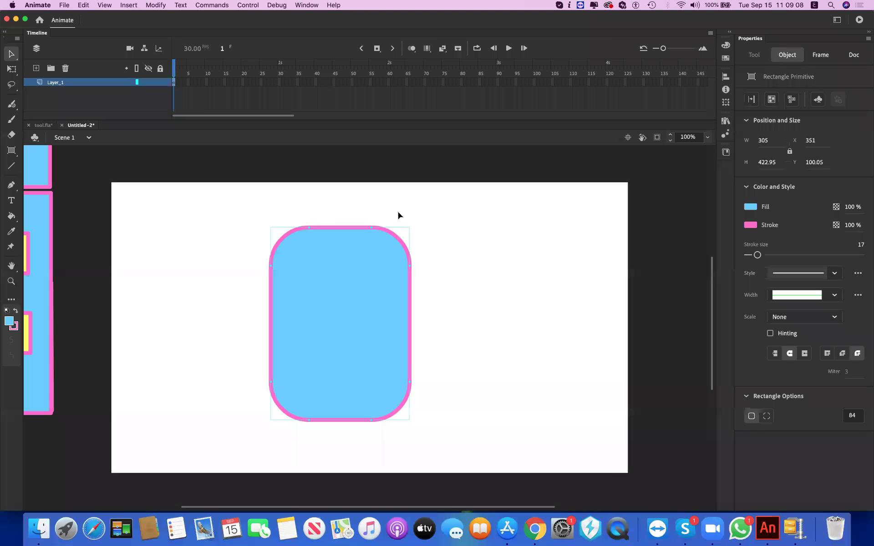
key("super+z")
key("super+z")
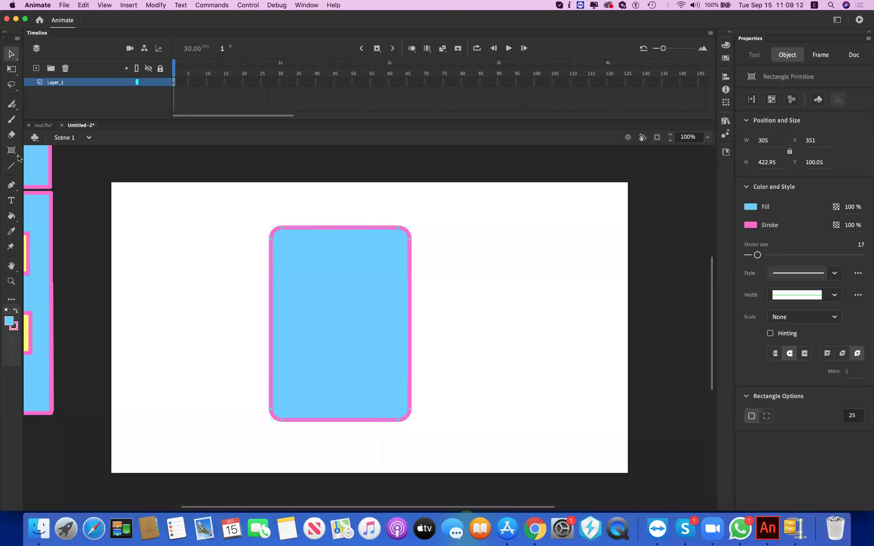
Step: Draw a regular rectangle with pale yellow fill and pink stroke, about 239 by 298 px, within the blue rounded rectangle's area
key("r")
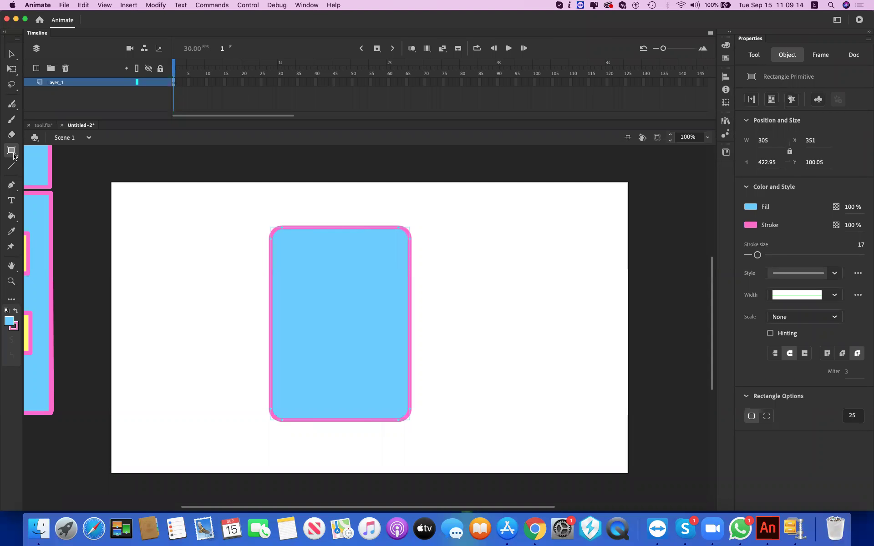
left_click(14, 155)
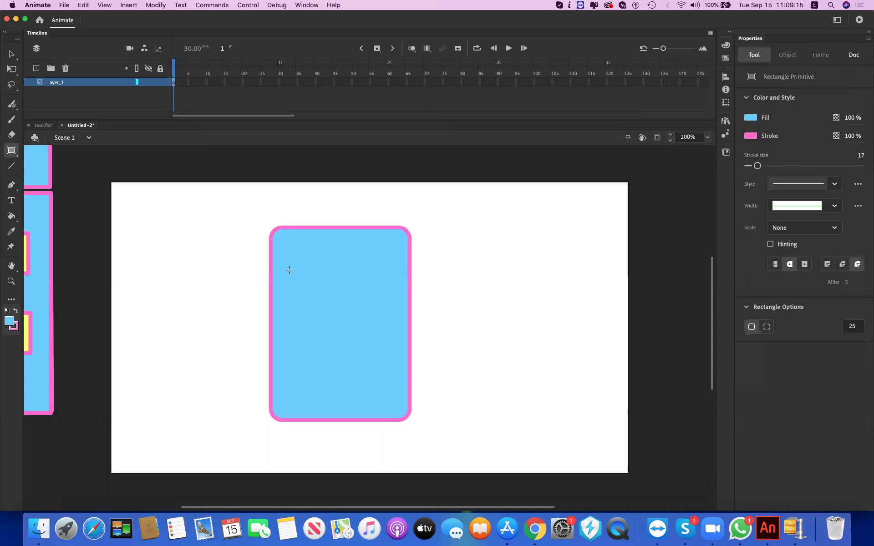
key("r")
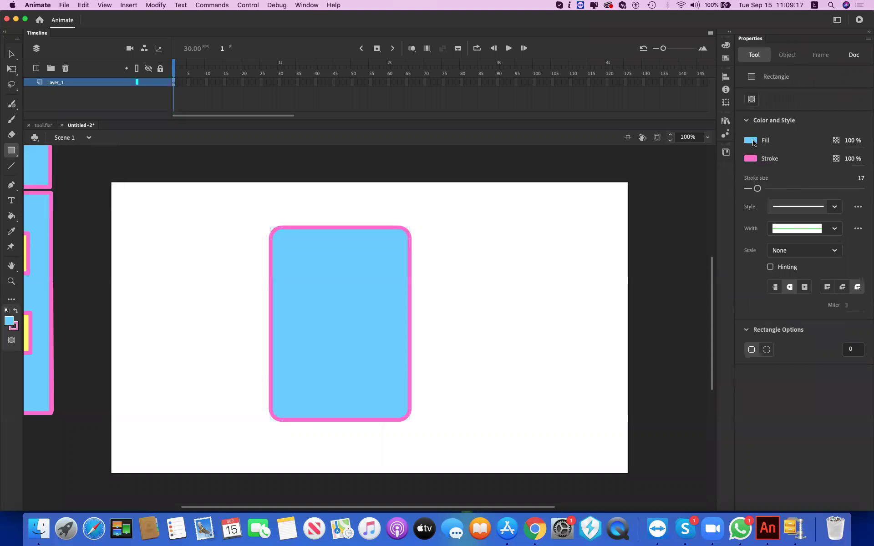
left_click(753, 143)
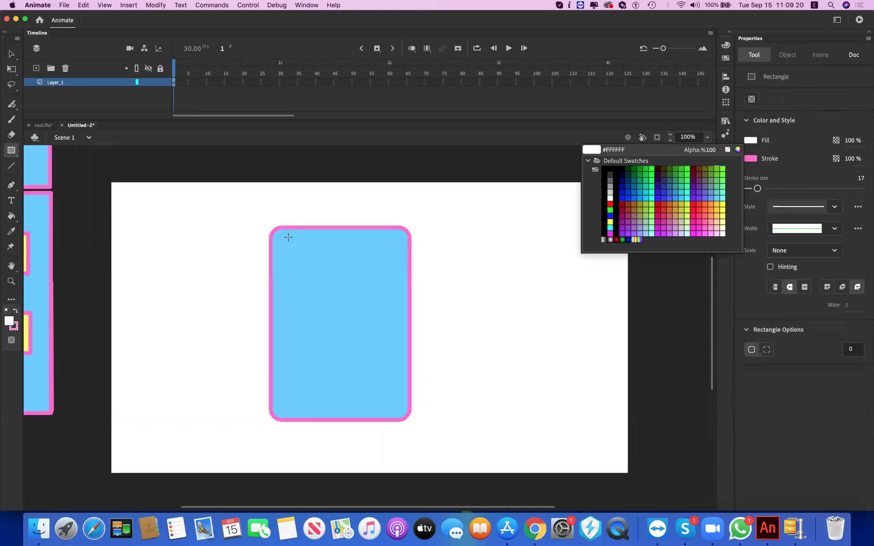
key("Escape")
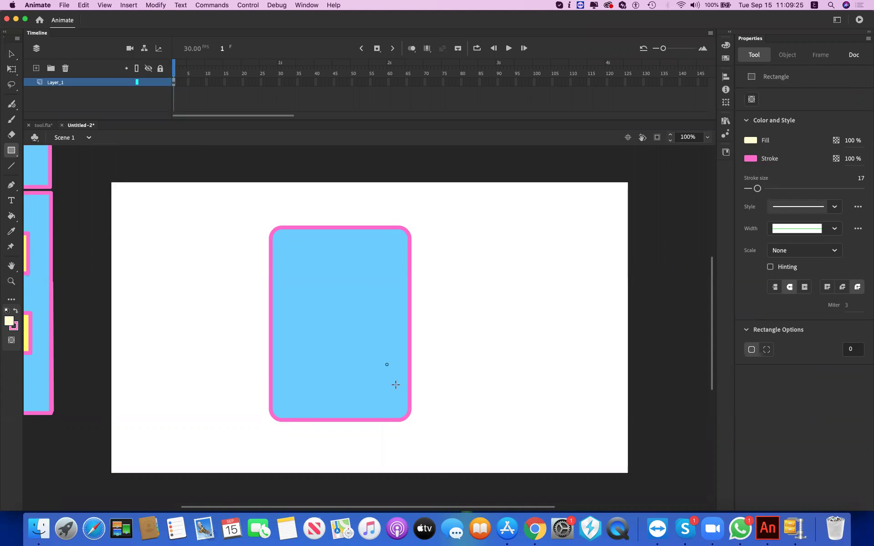
Step: Move the blue rounded rectangle to the right so the pale yellow rectangle stands clear of it
left_click(13, 54)
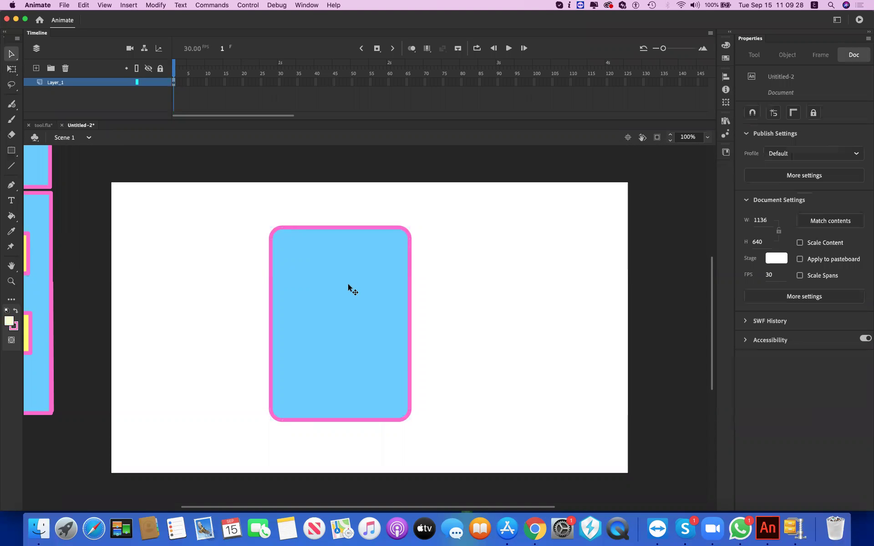
left_click(299, 286)
left_click_drag(450, 284, 348, 286)
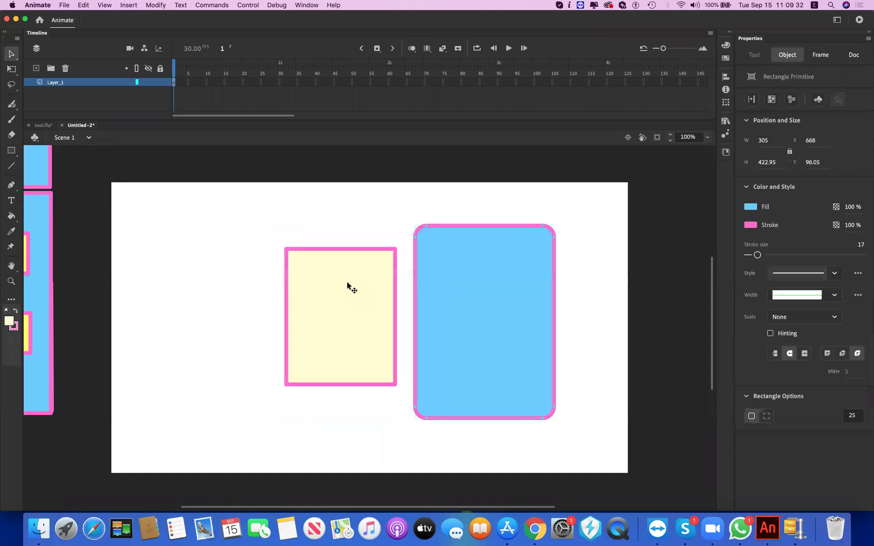
Step: Group the pale yellow rectangle's fill and outline and move the group onto the blue rounded rectangle
left_click(347, 284)
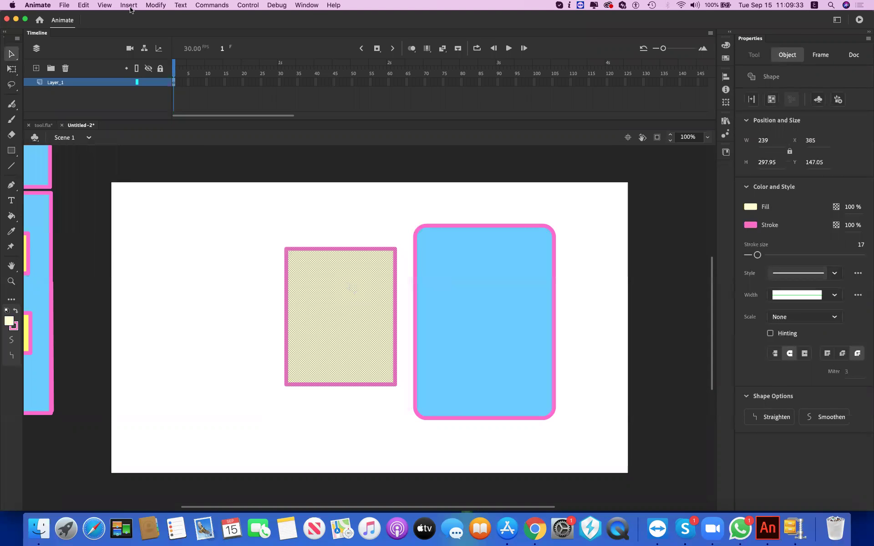
left_click(153, 5)
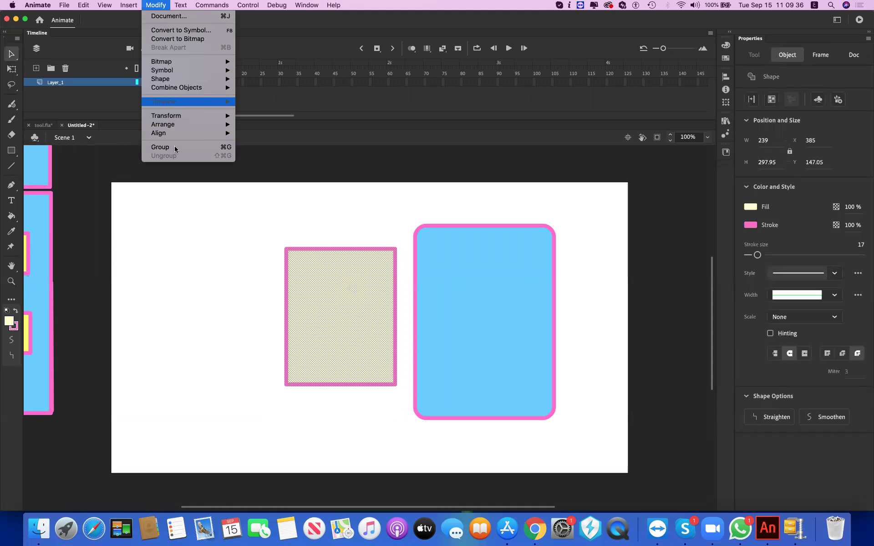
left_click(174, 147)
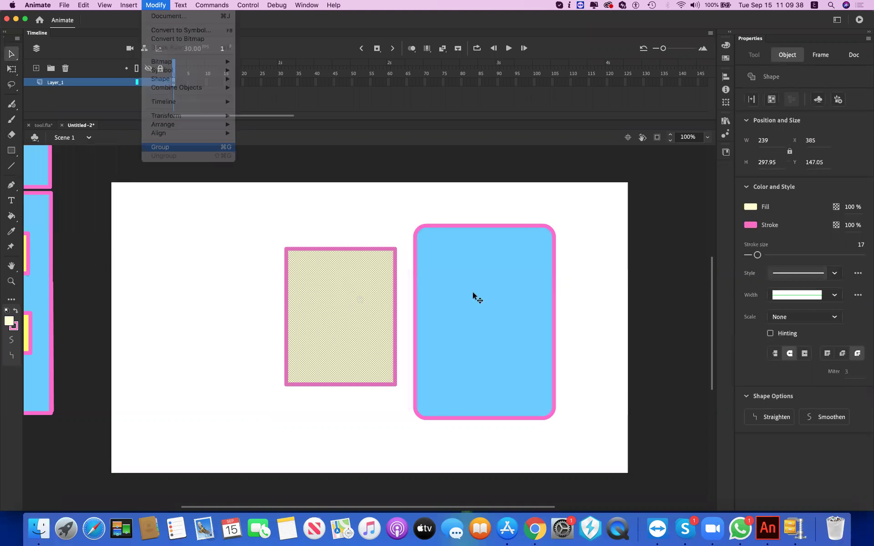
left_click_drag(481, 296, 487, 297)
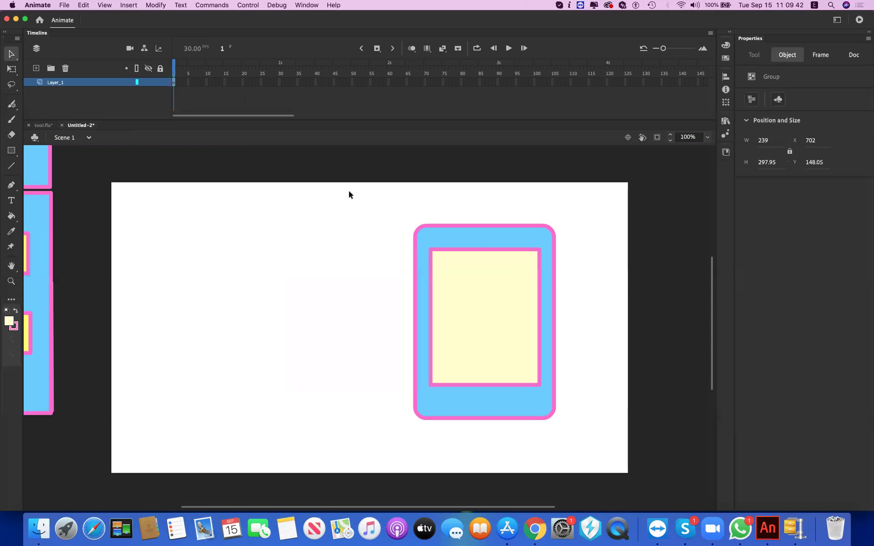
Step: Move the blue rounded rectangle out from under the pale yellow group to the upper-left part of the stage
left_click_drag(349, 191, 303, 204)
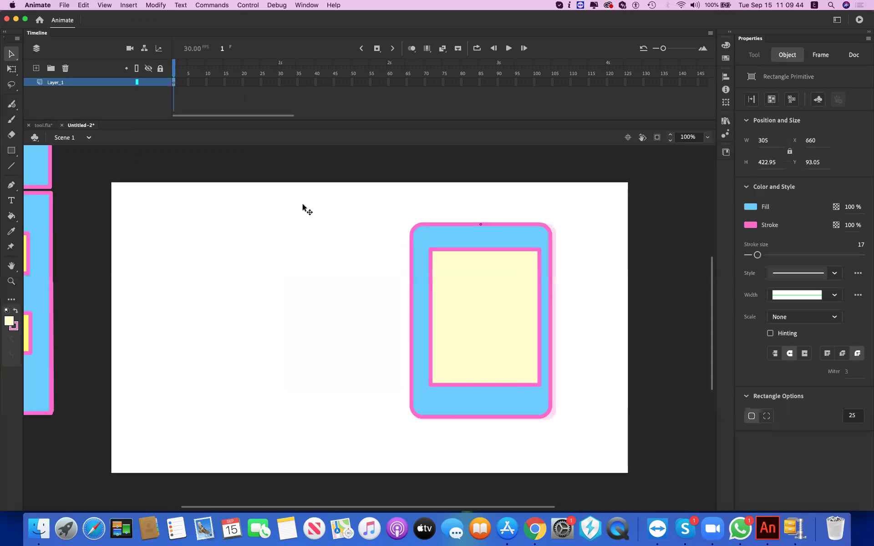
key("super+z")
key("super+z")
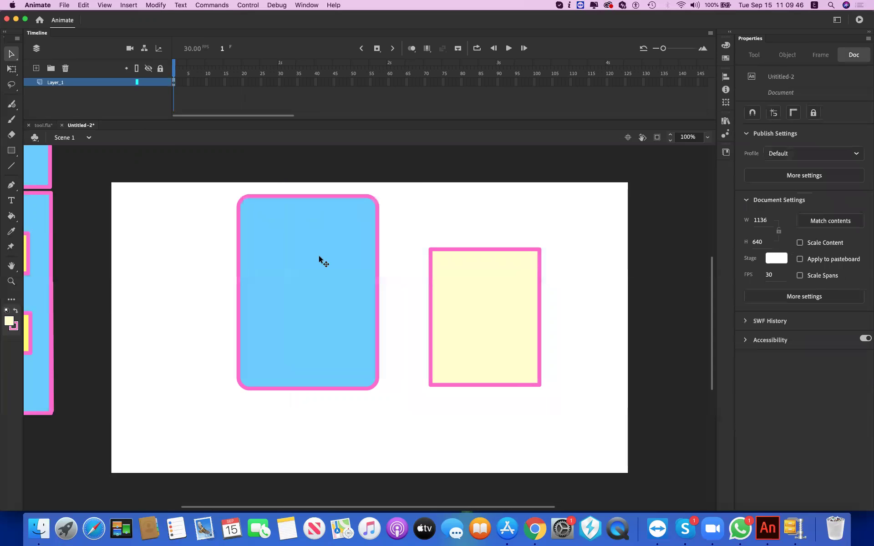
Step: Move the pale yellow group onto the blue rounded rectangle and nudge it to X 316, Y 91.05, centred like a screen
key("super+z")
key("super+z")
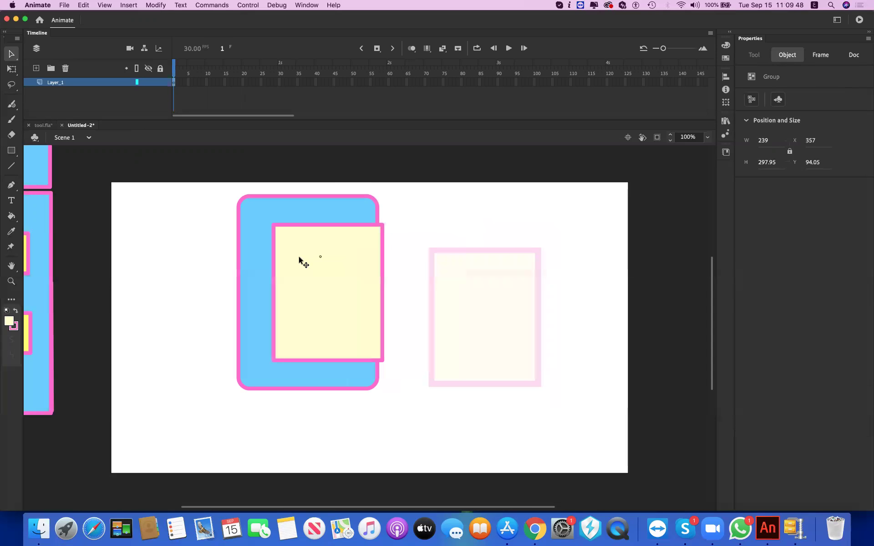
key("super+z")
key("super+z")
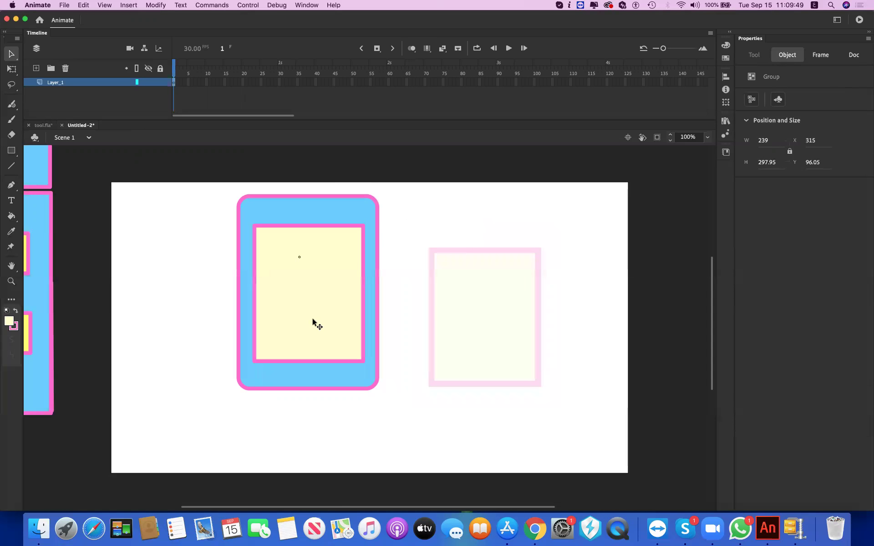
key("super+z")
key("Right")
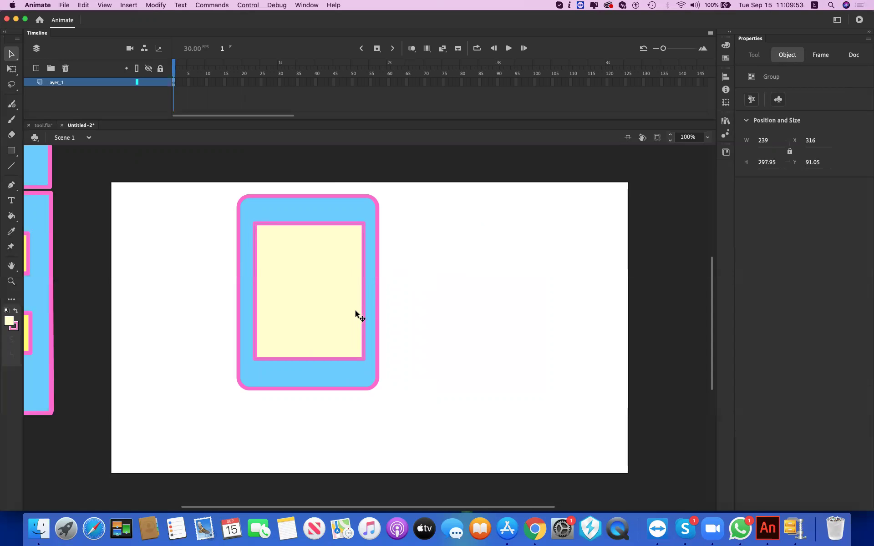
Step: Draw a small oval about 86 by 78 px in the stage's lower-left area and set its fill to green #009933
left_click(12, 151)
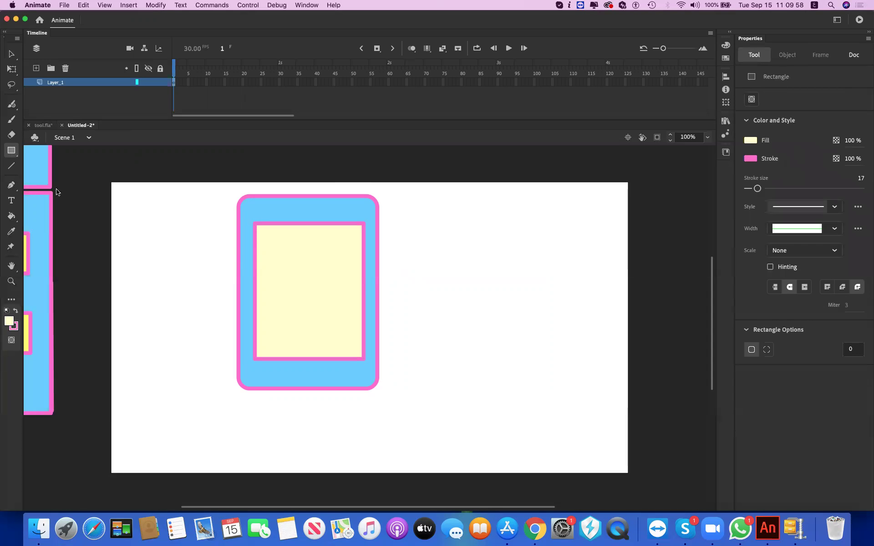
left_click(215, 420)
key("o")
left_click_drag(205, 433, 174, 401)
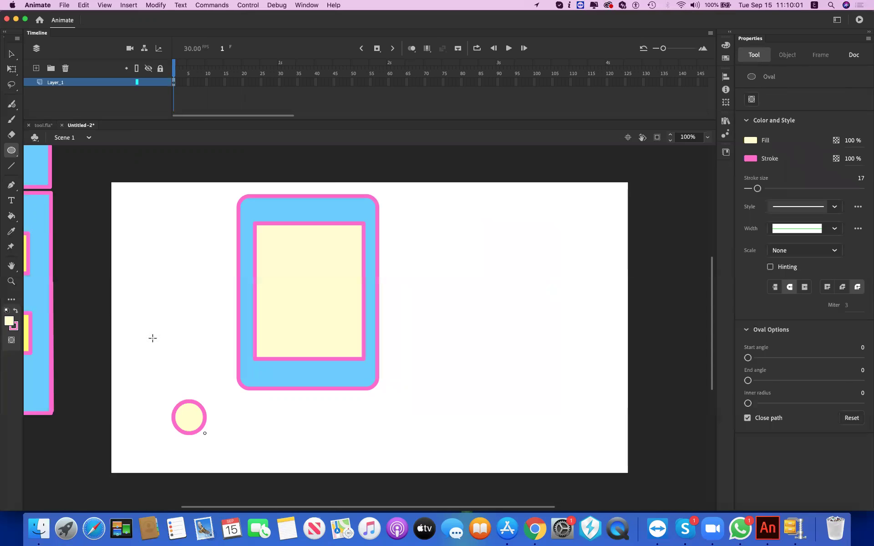
left_click(12, 54)
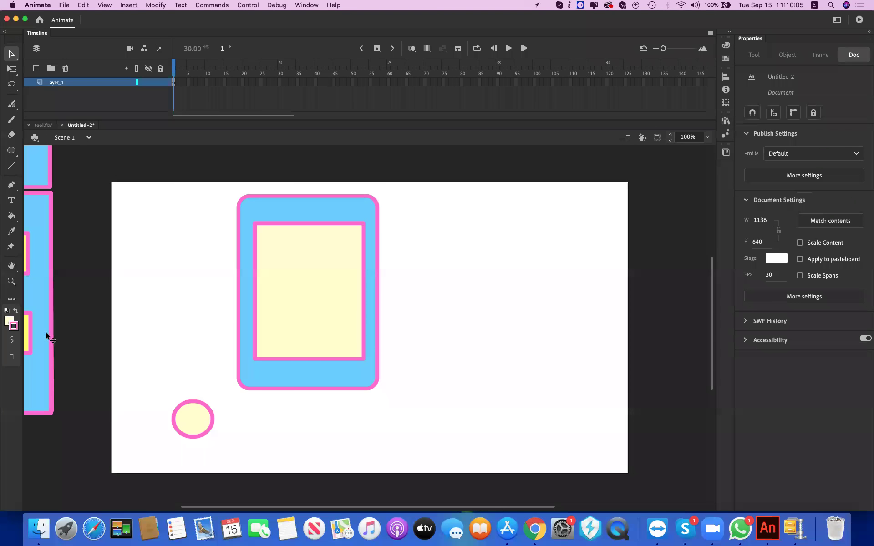
left_click(7, 319)
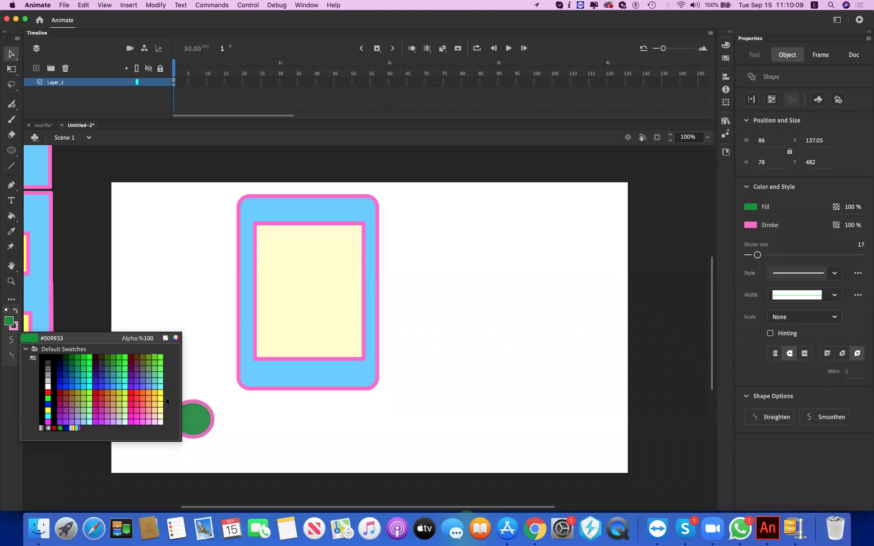
left_click(166, 401)
Step: Group the green oval's fill and outline and move it to the lower centre of the blue rounded rectangle
key("super+g")
left_click_drag(196, 423, 312, 372)
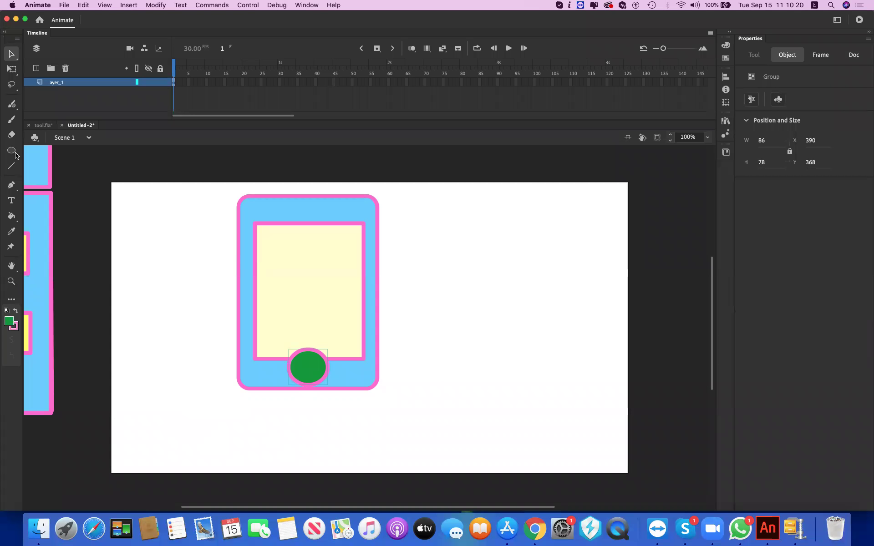
mouse_move(418, 404)
left_mouse_down()
mouse_move(5, 153)
mouse_move(12, 150)
left_mouse_up()
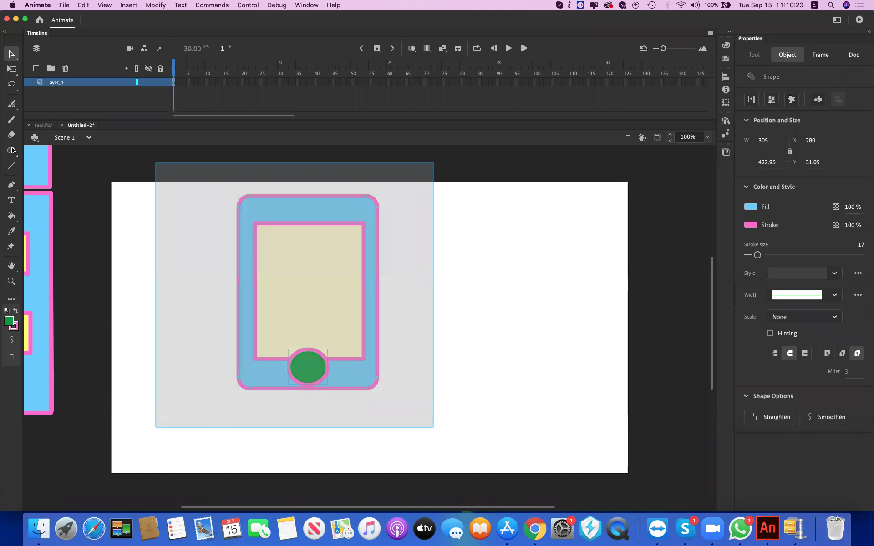
left_click(12, 150)
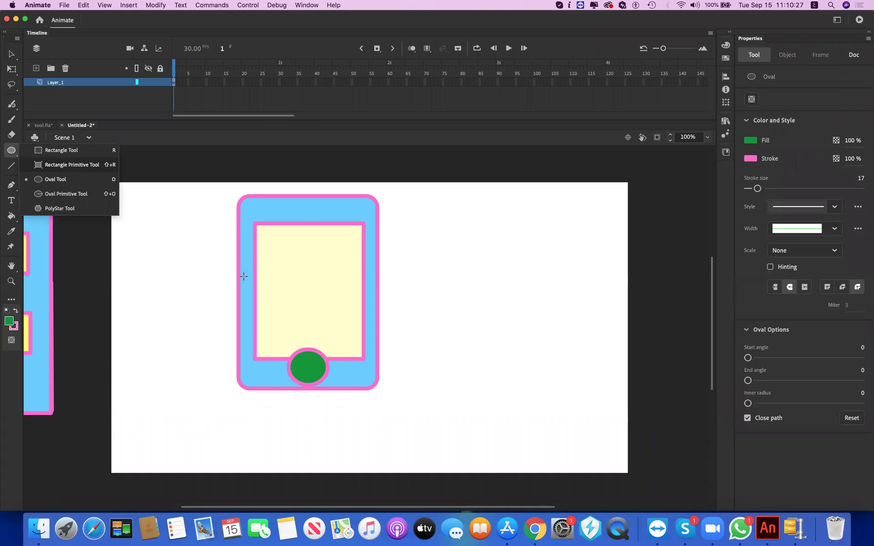
key("shift+r")
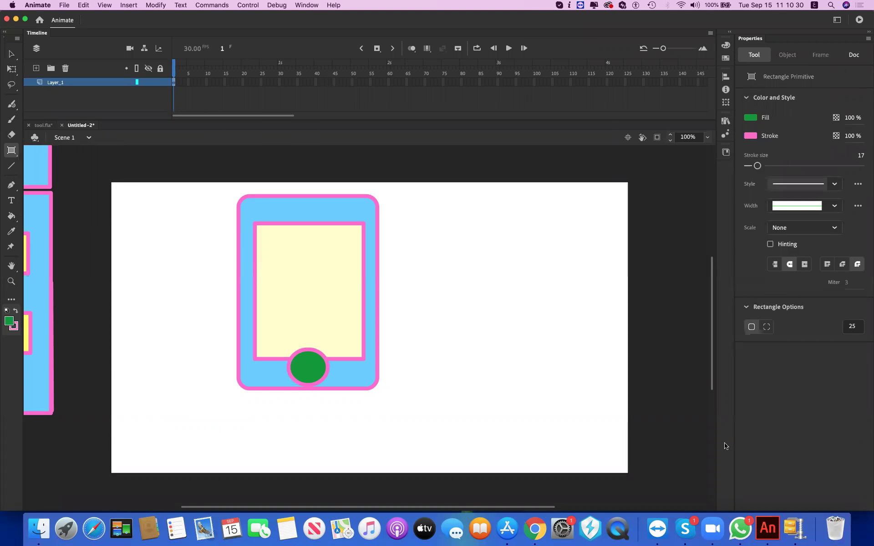
key("v")
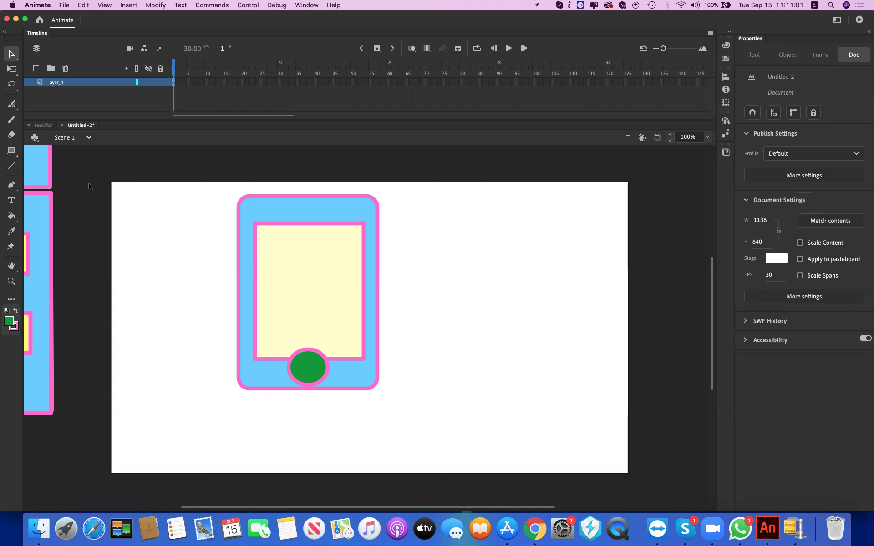
Step: Select all parts of the phone-like device and move them off the stage onto the pasteboard above, to X 91, Y -655.95
left_click_drag(206, 162, 419, 429)
left_click(11, 55)
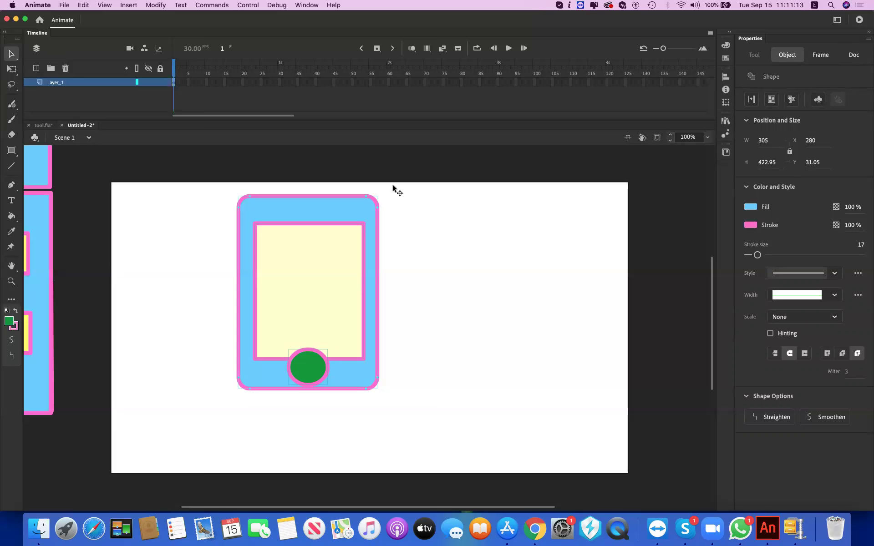
left_click_drag(241, 1, 241, 1)
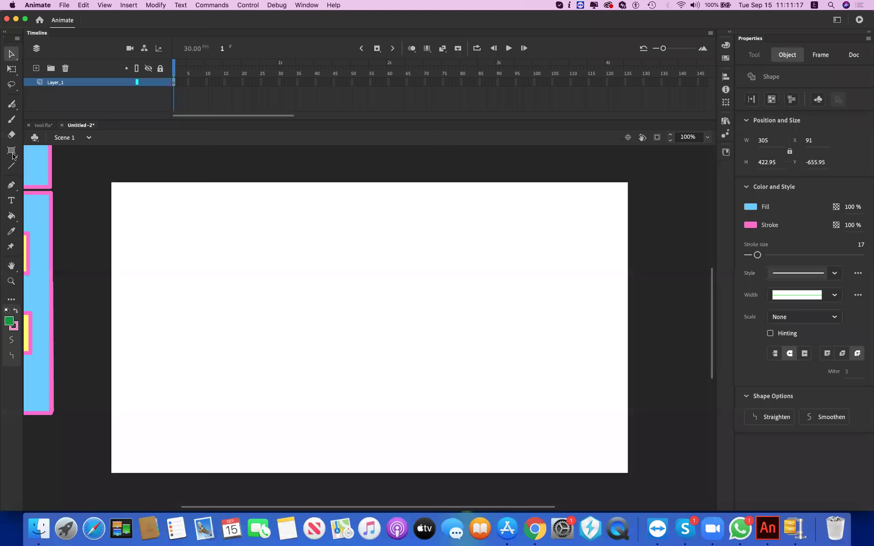
Step: Draw a green rectangle primitive with a pink stroke, about 368 by 383 px with corner radius 25, around the stage's centre
key("shift+r")
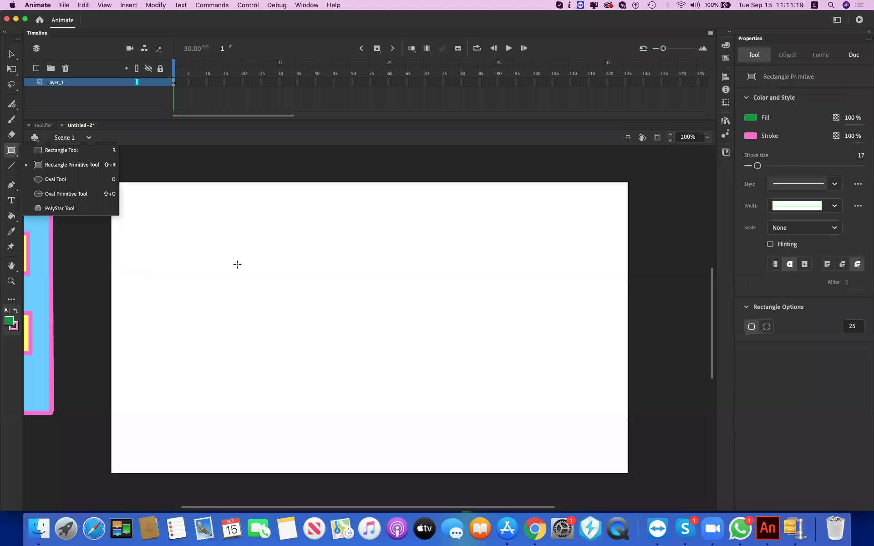
key("o")
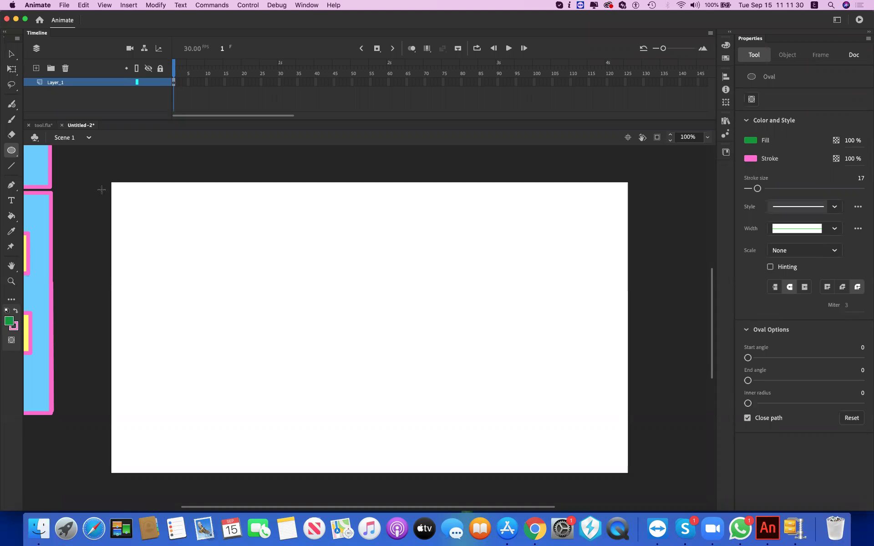
left_click(8, 154)
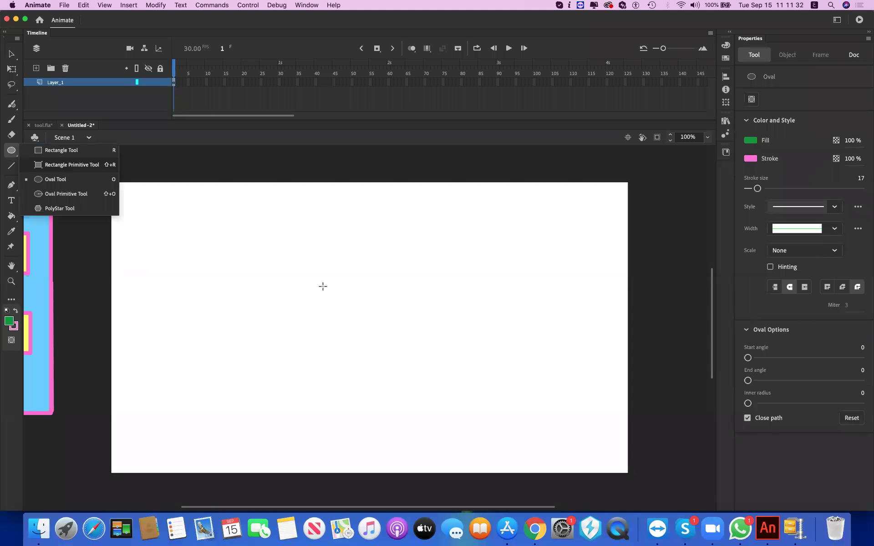
key("r")
mouse_move(364, 375)
left_mouse_down()
mouse_move(426, 409)
mouse_move(413, 413)
left_mouse_up()
left_click(10, 151)
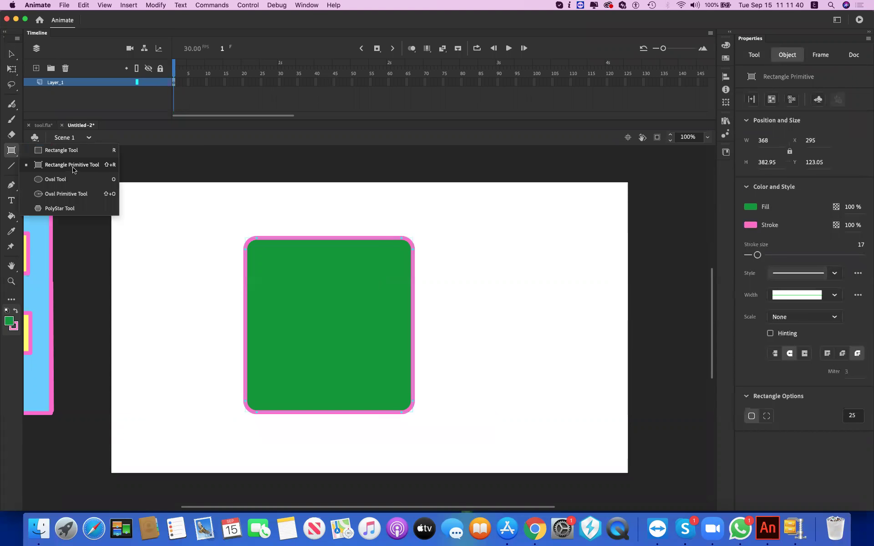
Step: Reshape the green rectangle primitive's corners to radii of about 118 and 53, and delete the rectangle
left_click(10, 54)
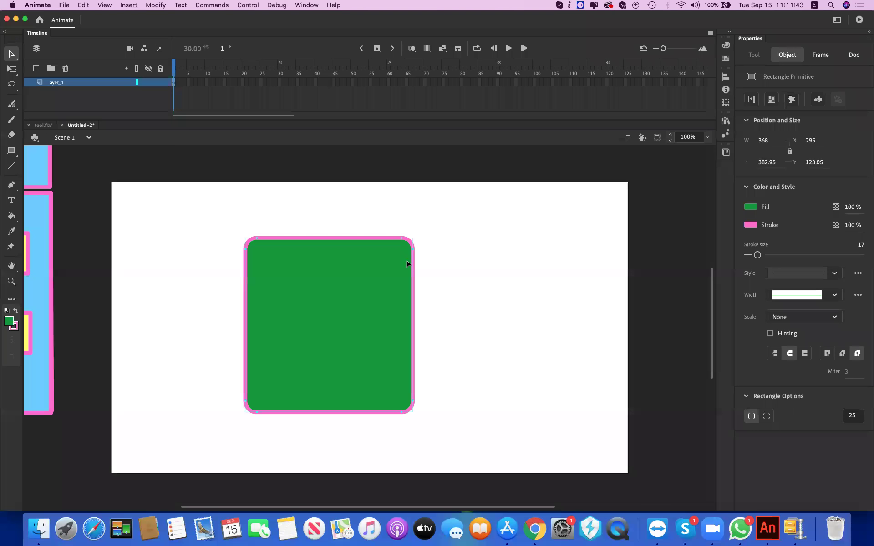
left_click_drag(373, 291, 403, 259)
key("super+z")
key("super+y")
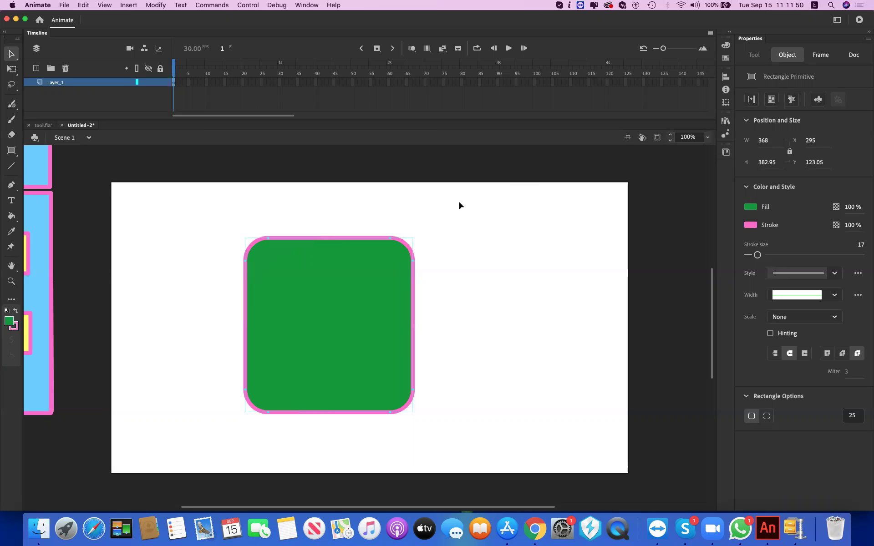
key("super+z")
key("Return")
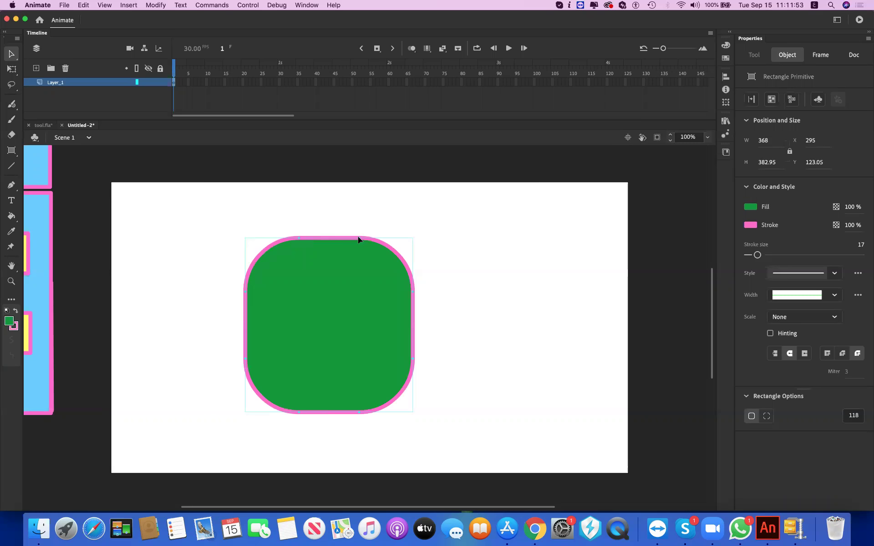
left_click_drag(359, 238, 362, 238)
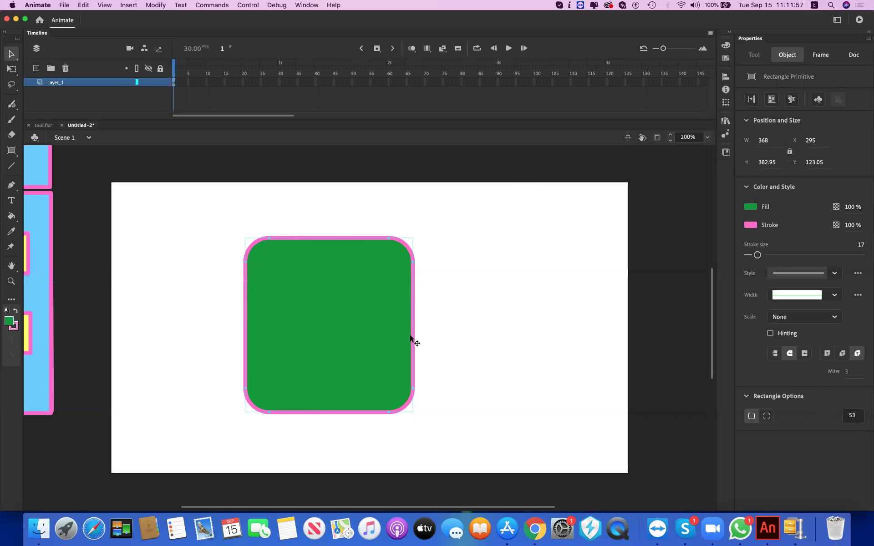
key("Delete")
Step: Draw a green oval about 314 by 312 px near the stage's centre and delete its pink outline
left_click(11, 151)
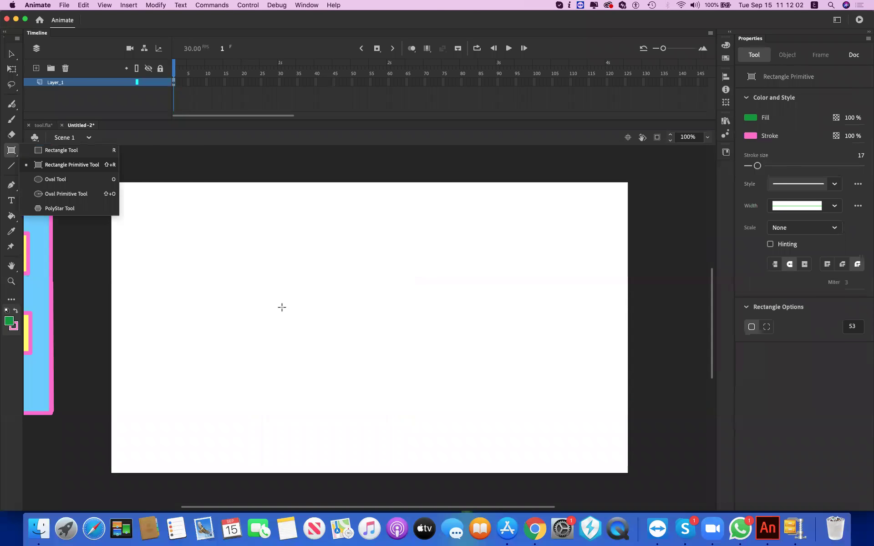
key("o")
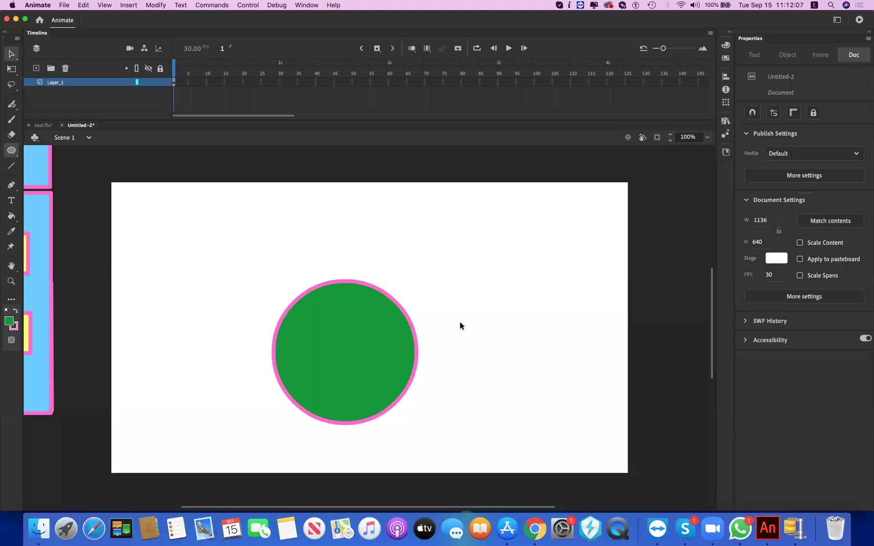
key("v")
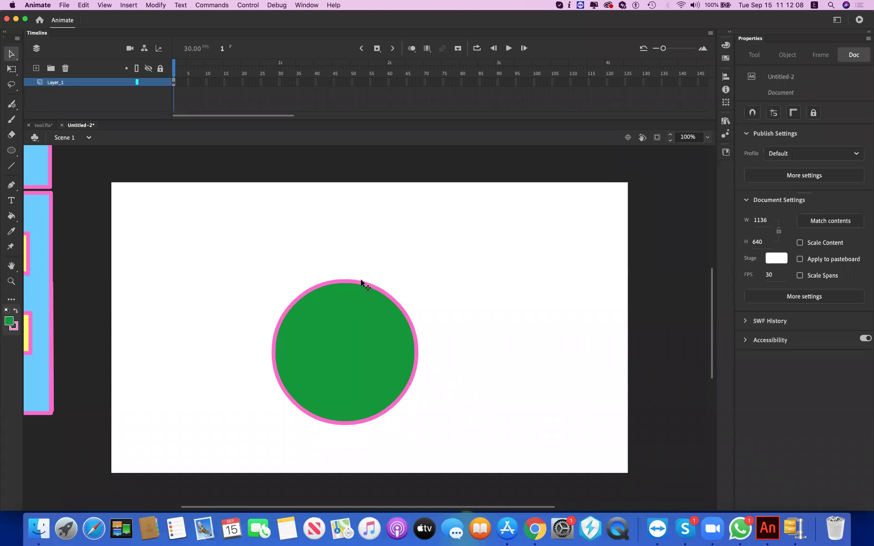
left_click(361, 283)
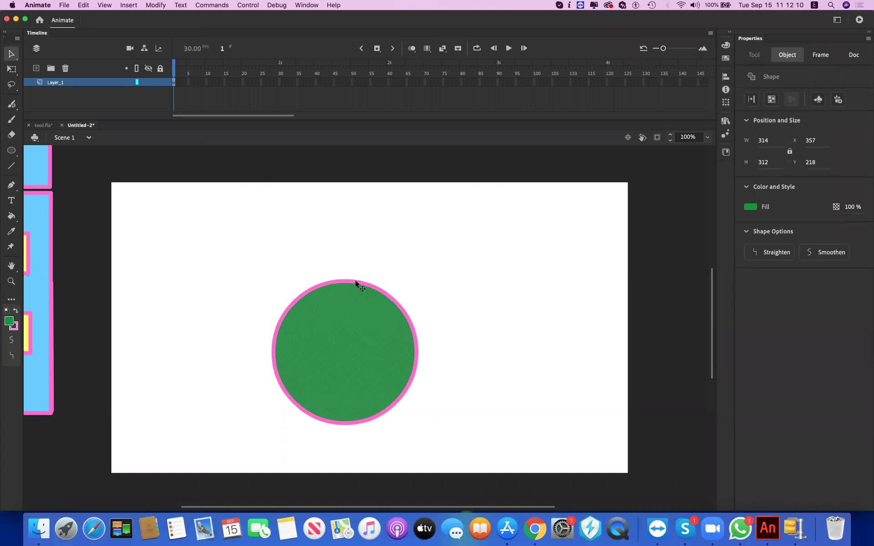
key("Escape")
left_click(355, 283)
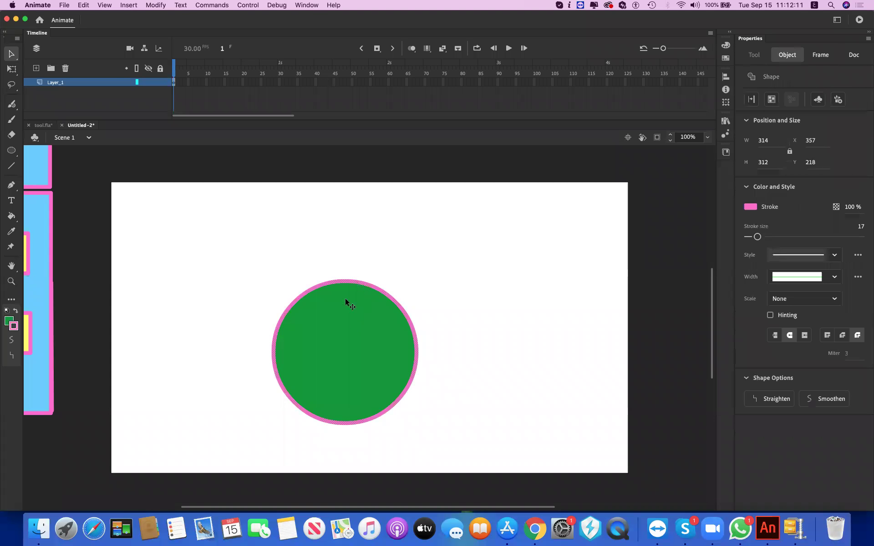
key("Delete")
Step: Set the oval's fill colour to light blue #66CCFF and deselect it
key("super+a")
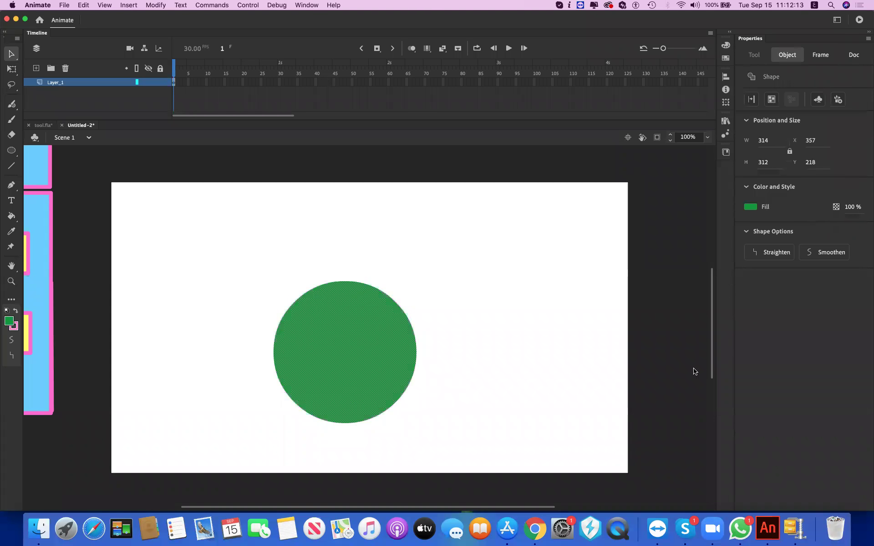
left_click(751, 207)
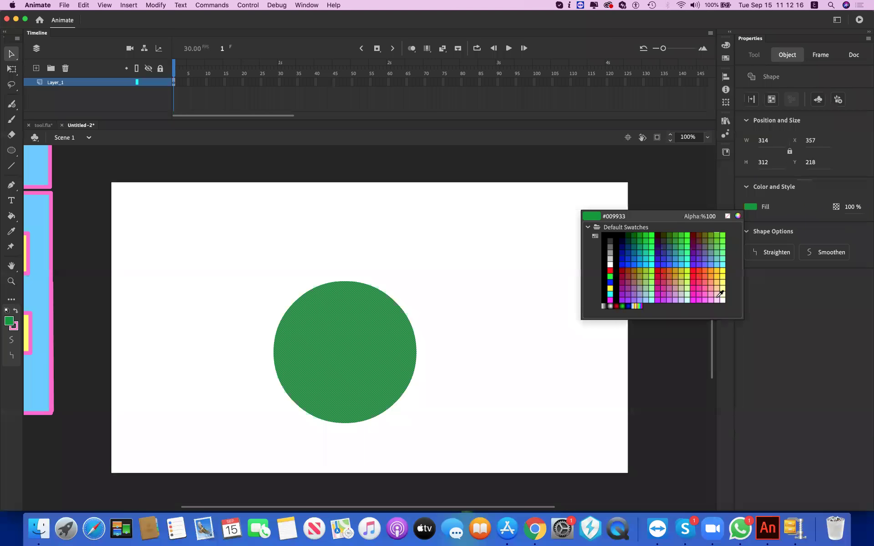
left_click(717, 265)
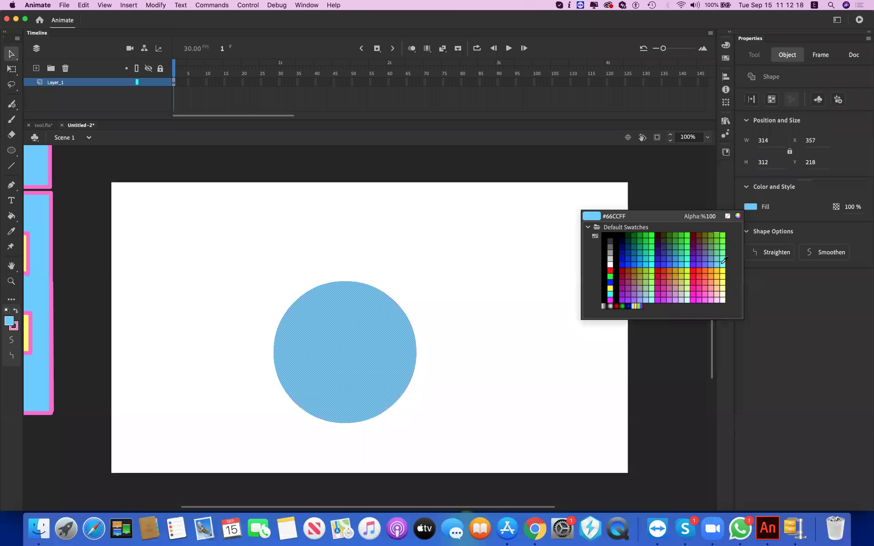
left_click(382, 276)
left_click(360, 275)
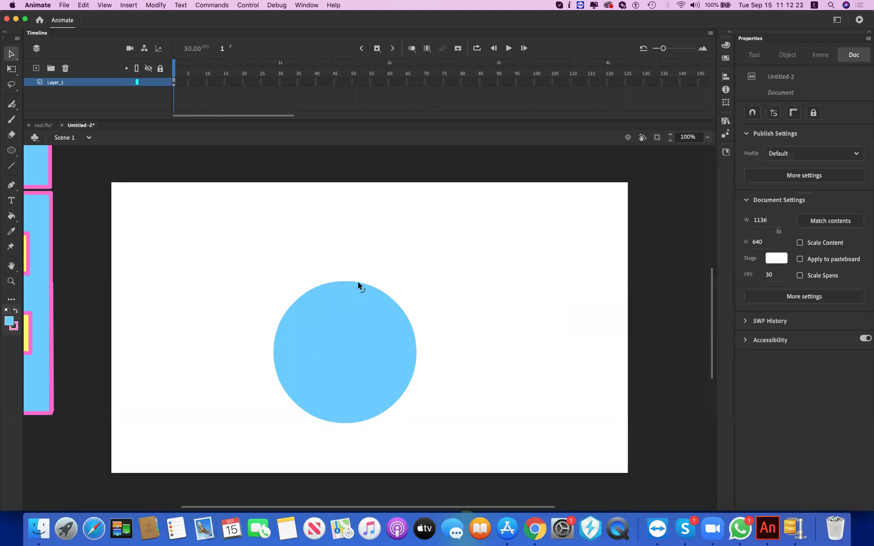
Step: Pull the blue oval's upper-right edge outward to form a rounded teardrop, undoing the excess distortion
left_click_drag(380, 290, 412, 249)
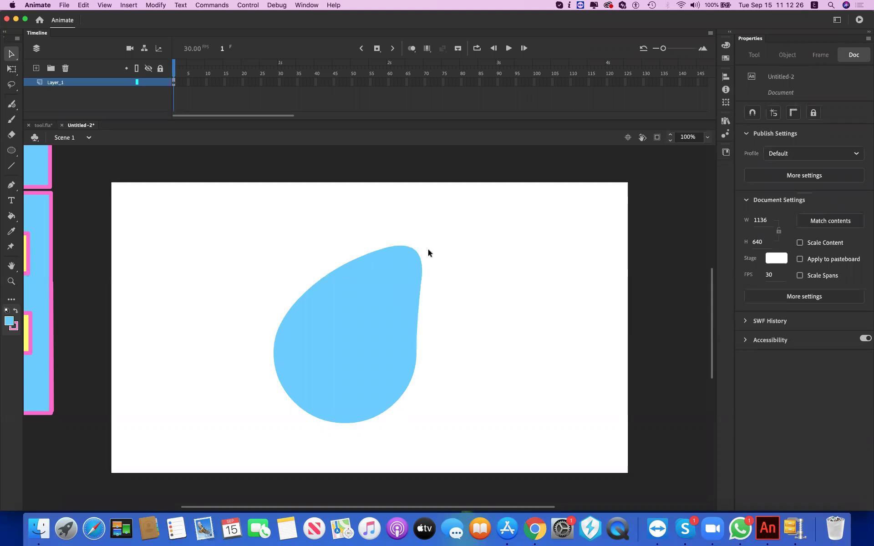
left_click_drag(404, 244, 400, 249)
key("super+z")
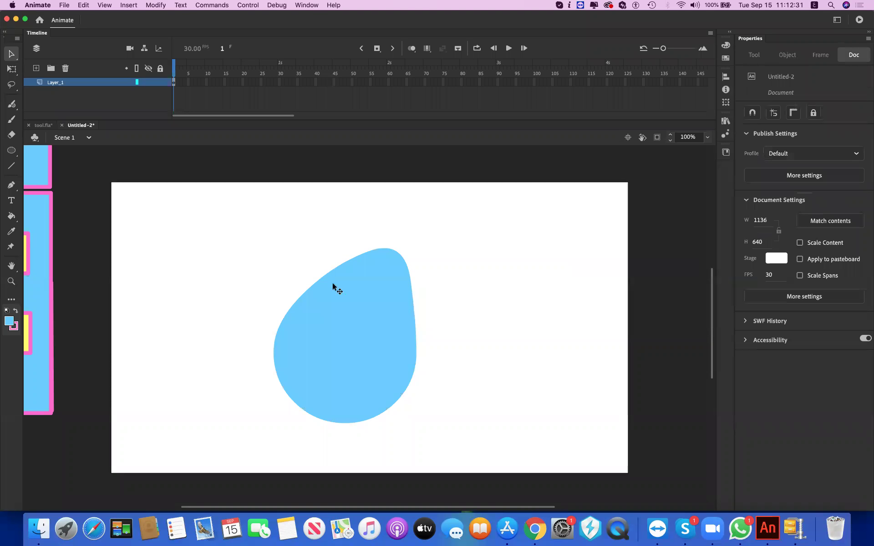
Step: Draw a diagonal pink line beside the teardrop's upper left and bend it into an arc about 176 by 161 px
left_click(12, 166)
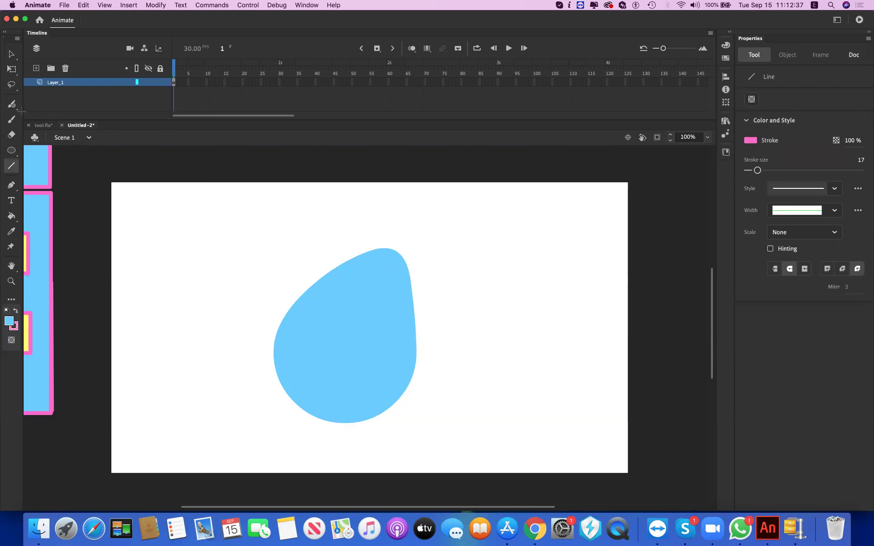
left_click_drag(187, 303, 268, 230)
left_click(12, 55)
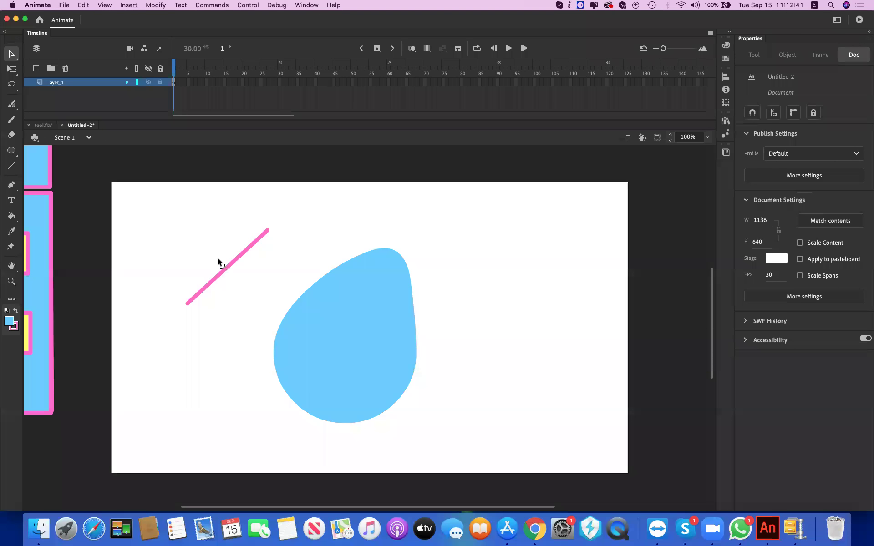
left_click_drag(217, 258, 219, 259)
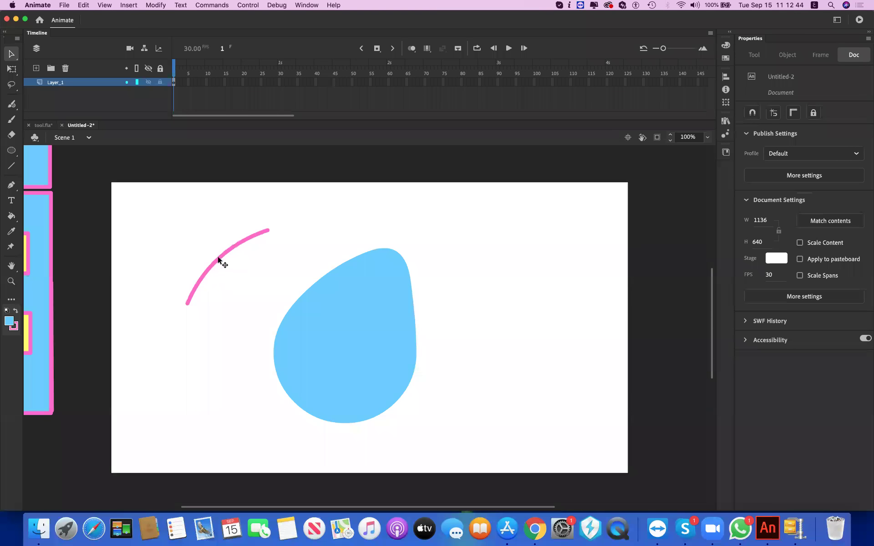
Step: Set the arc's stroke colour to white
left_click(218, 258)
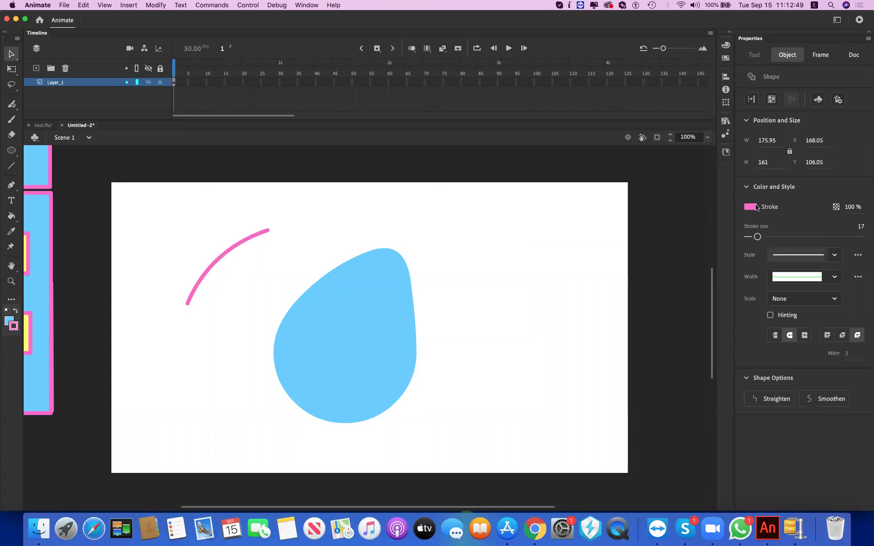
key("Escape")
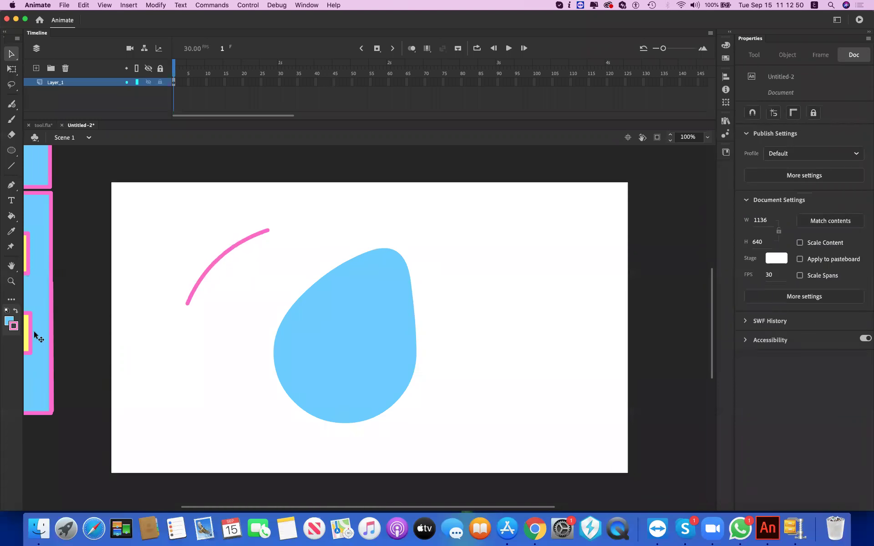
left_click(259, 235)
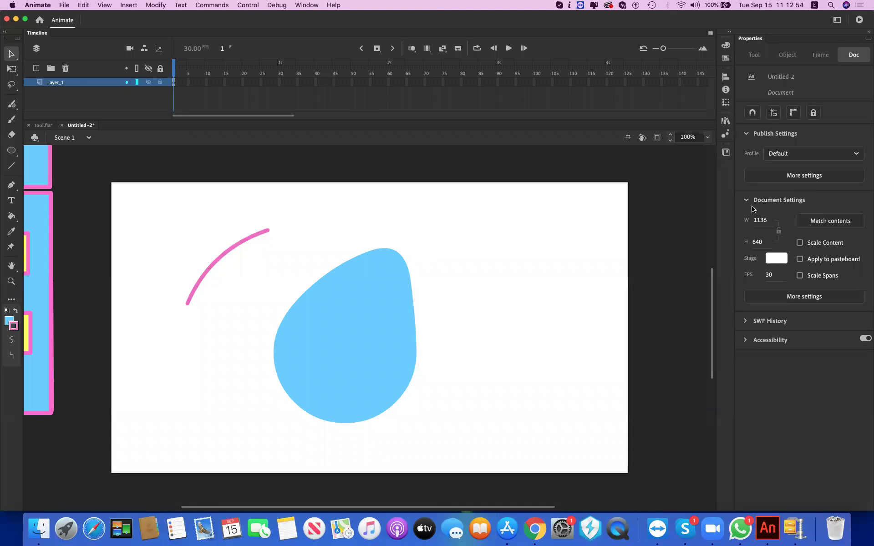
left_click(510, 258)
left_click(327, 228)
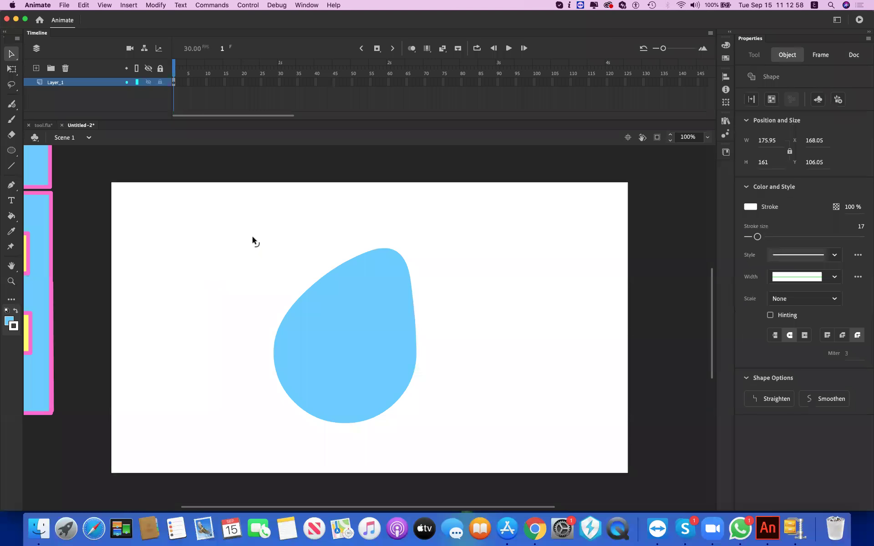
Step: Set the arc's stroke colour to orange #FF9933 and apply Width Profile 1 to taper its ends
left_click(758, 208)
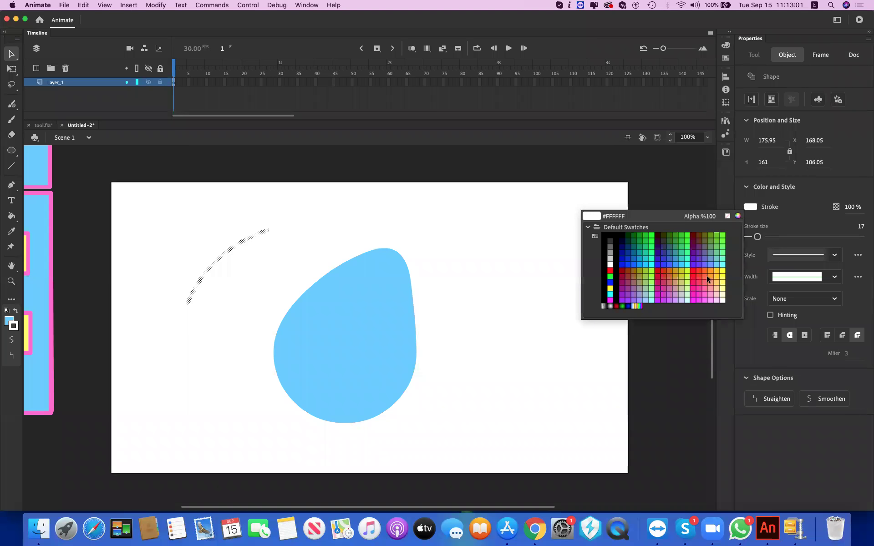
left_click(709, 275)
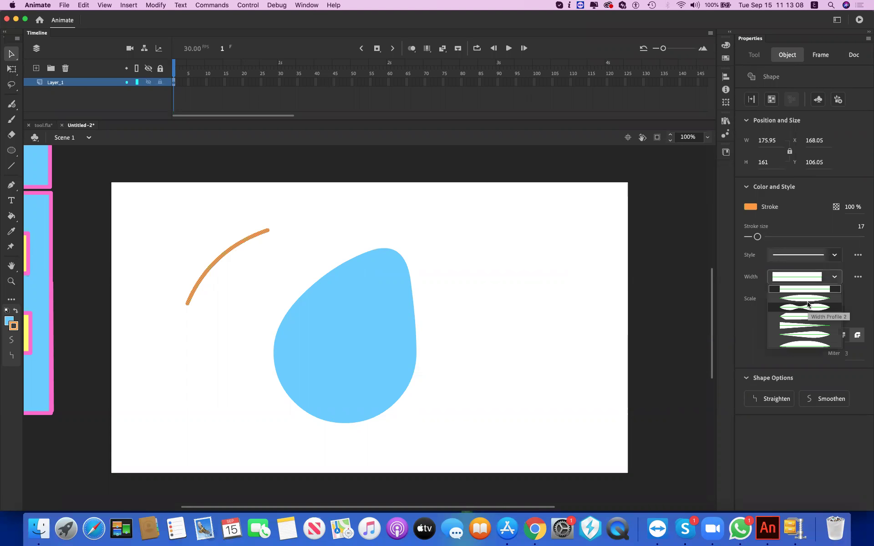
left_click(808, 301)
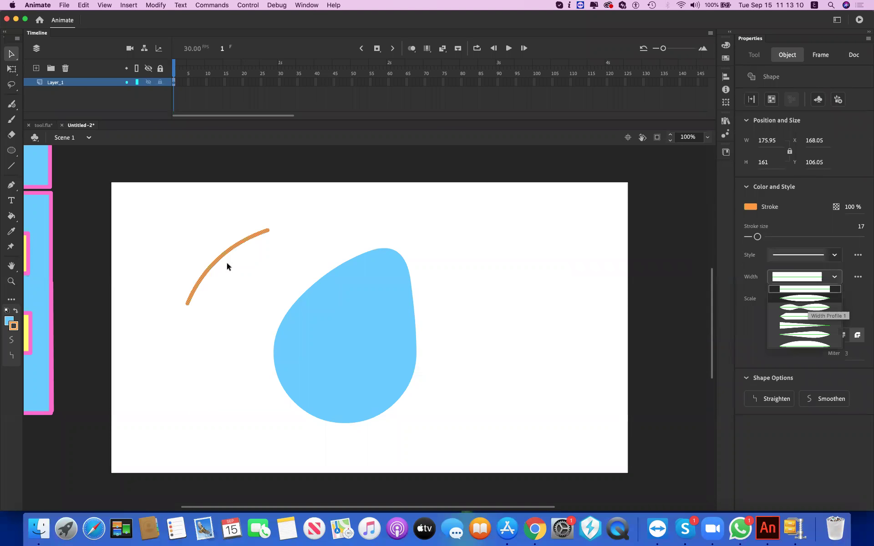
Step: Move the orange arc inside the teardrop's upper-left edge and reshape it to about 148 by 176 px
left_click_drag(333, 310, 323, 310)
left_click(328, 254)
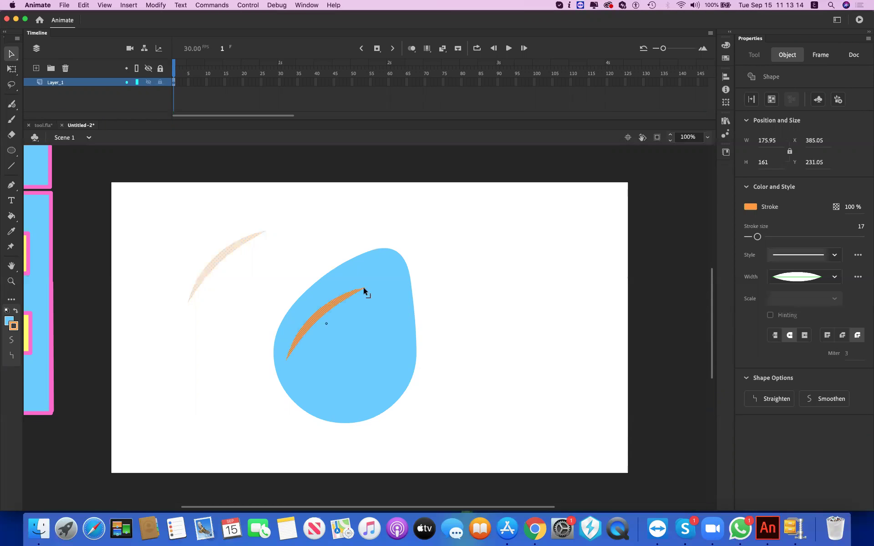
Step: Set the tapered arc's stroke colour to white #FFFFFF as a highlight and select the teardrop together with it
left_click(332, 296)
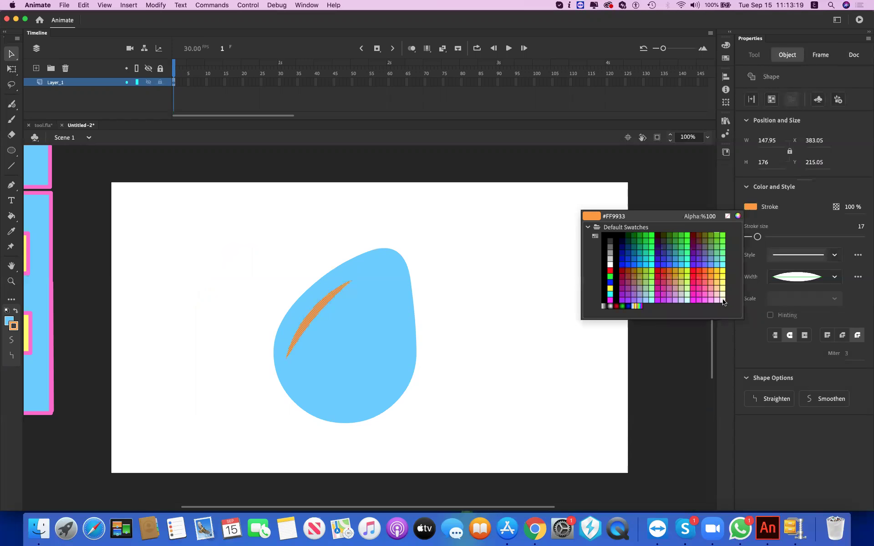
left_click(723, 301)
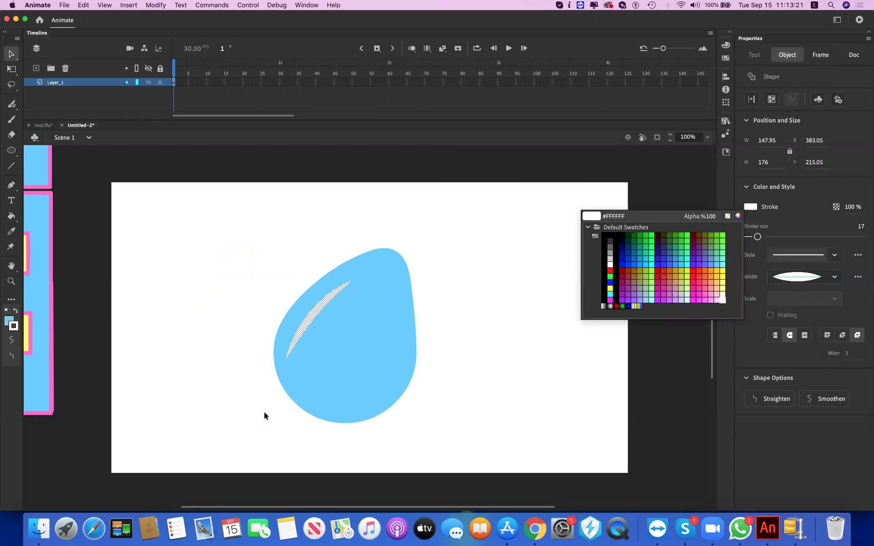
left_click(264, 415)
left_click(331, 368)
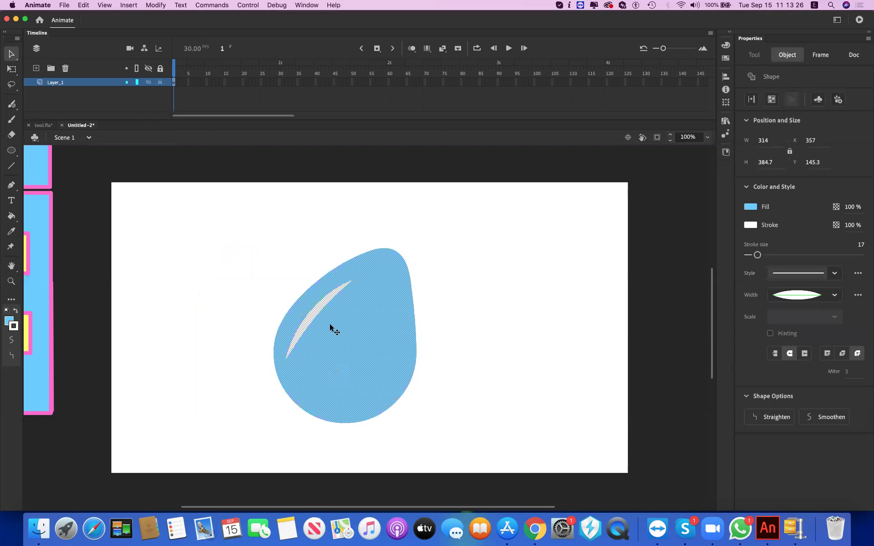
Step: Group the teardrop with its white highlight and move the group to the left part of the stage, about X 124, Y 90
key("super+g")
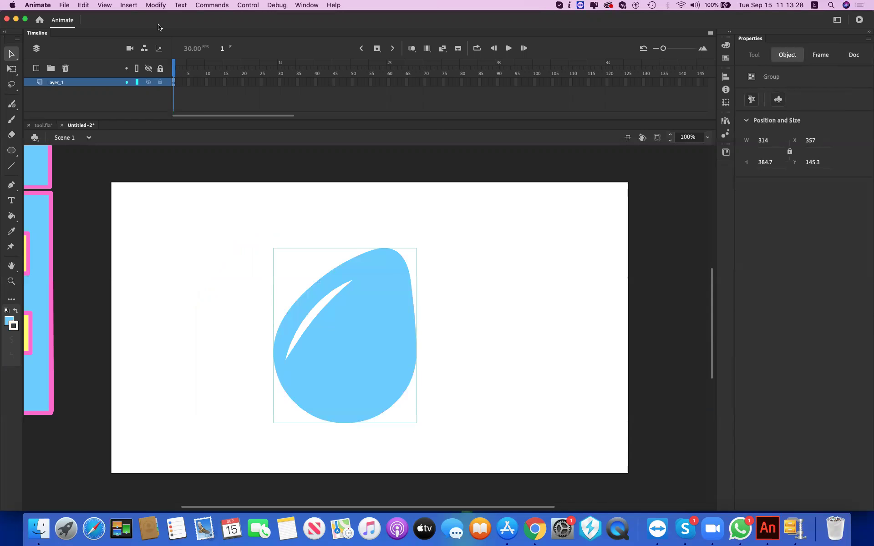
key("super+shift+g")
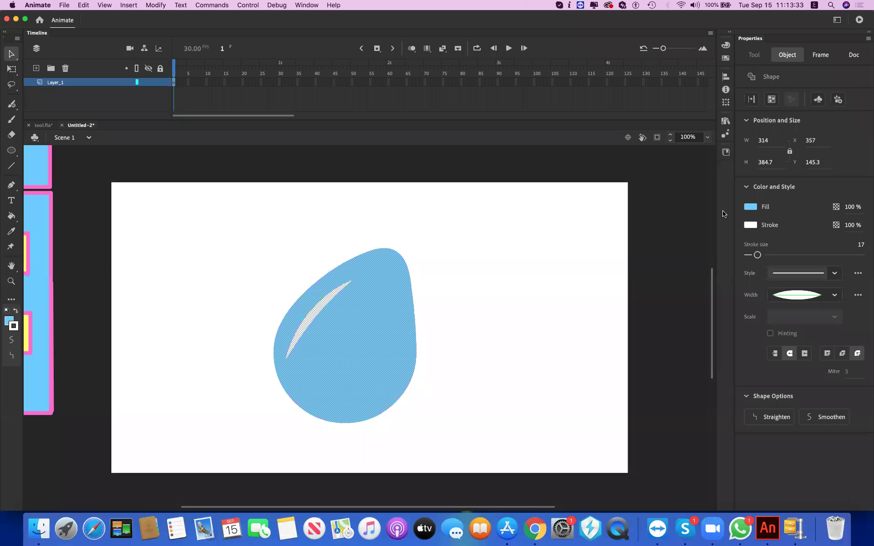
left_click(146, 5)
key("super+g")
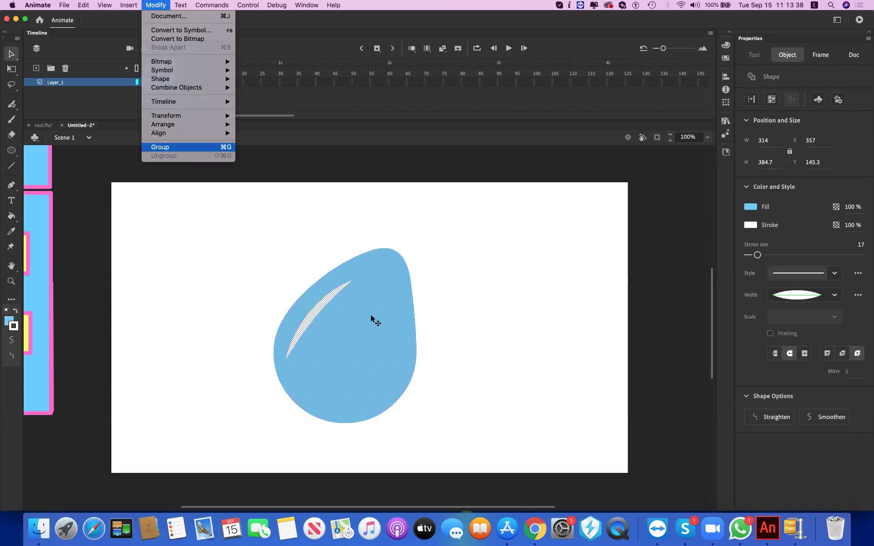
left_click_drag(361, 328, 325, 318)
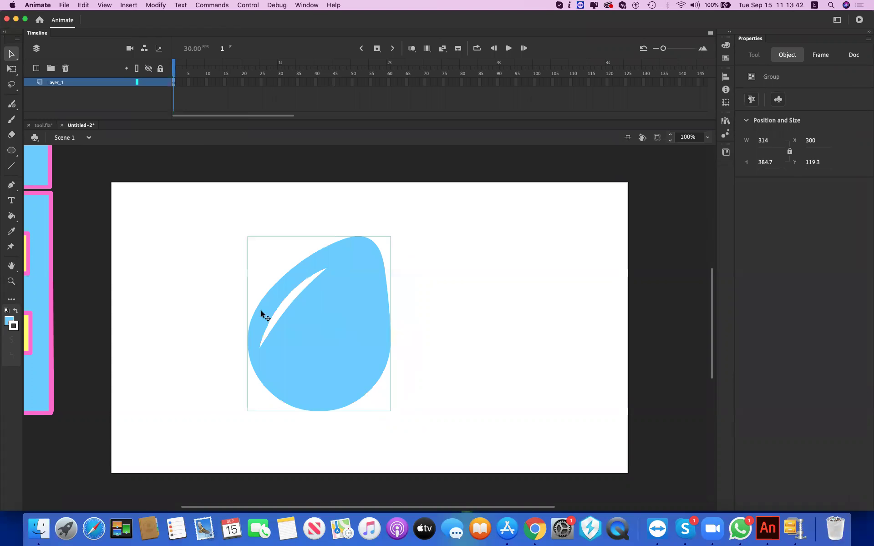
left_click_drag(259, 313, 255, 310)
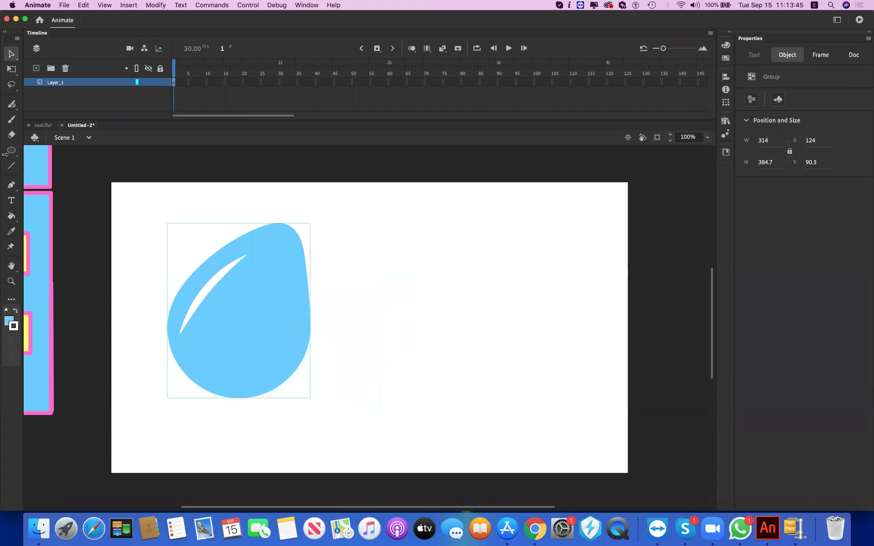
Step: Draw a blue circle about 256 by 266 px on the stage to the right of the teardrop
left_click(10, 156)
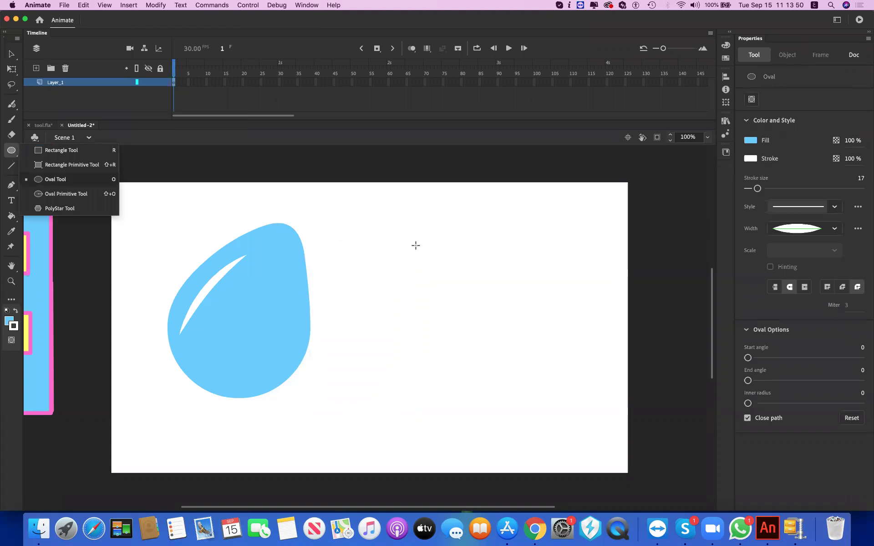
left_click(416, 246)
left_click_drag(525, 370, 535, 368)
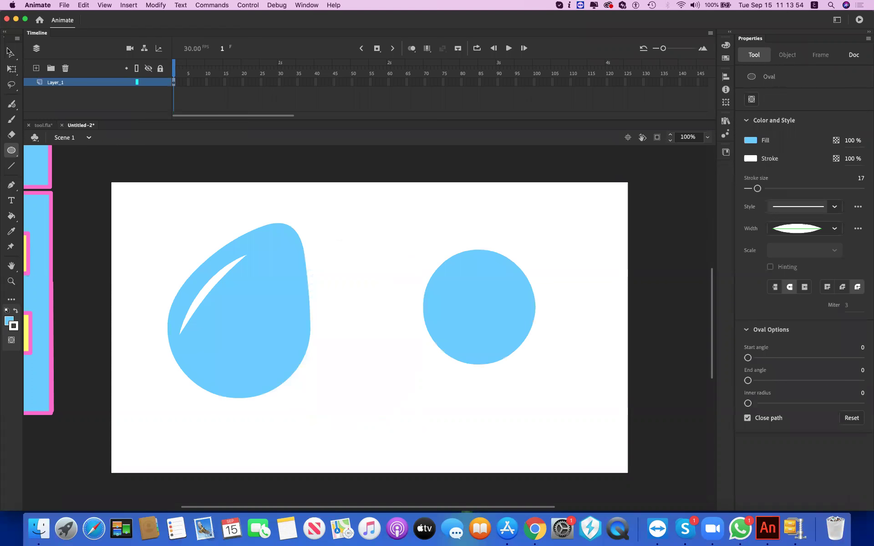
Step: Give the circle's outline a uniform width profile and a green stroke colour
key("v")
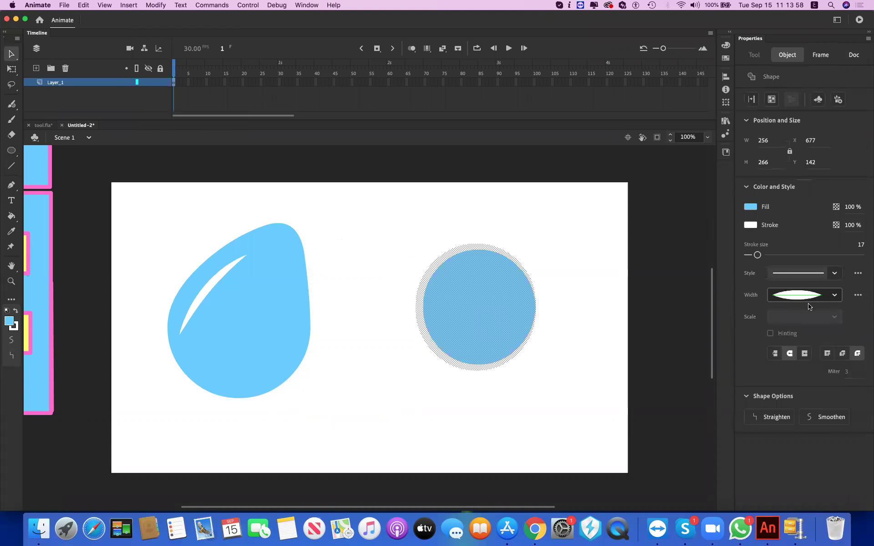
left_click(813, 295)
key("Return")
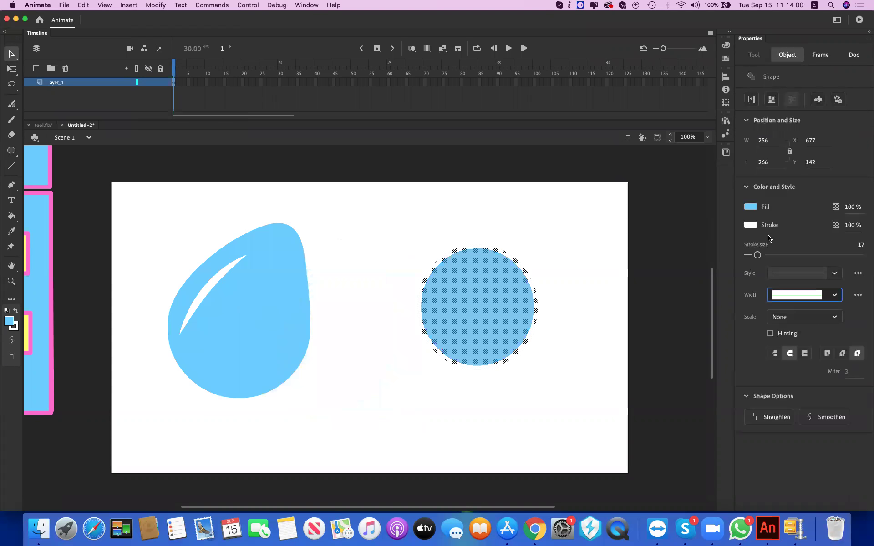
left_click(716, 261)
left_click(600, 252)
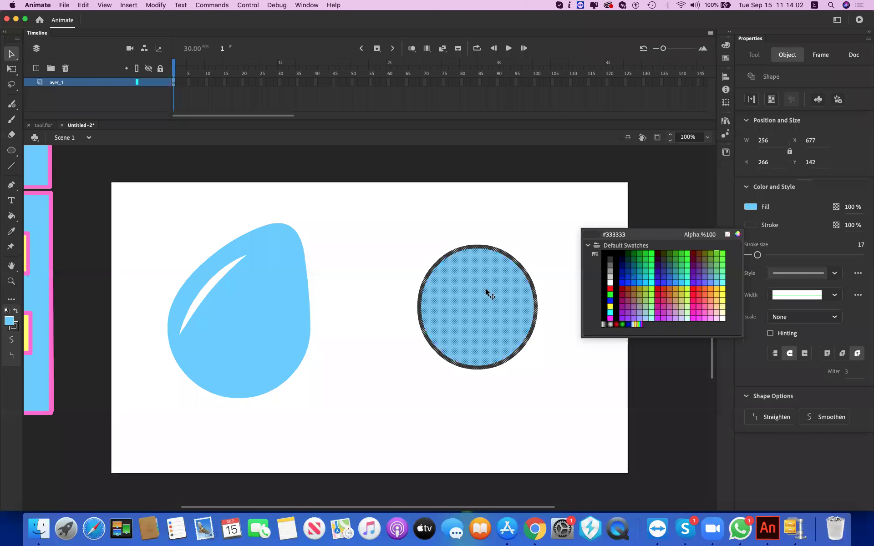
double_click(486, 291)
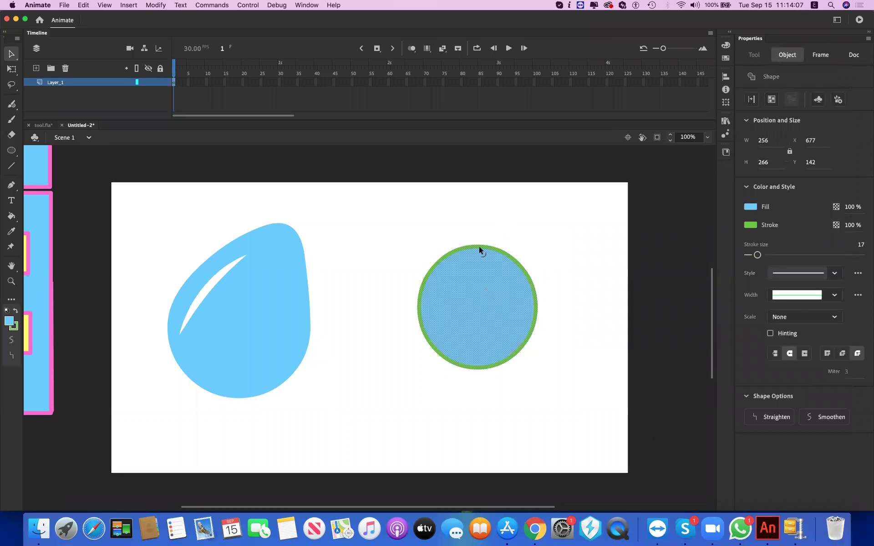
Step: Pull the circle's upper edge upward to reshape it into an eggplant form about 257 by 468 px
left_click_drag(479, 247, 506, 153)
left_click_drag(472, 328, 539, 2)
key("super+z")
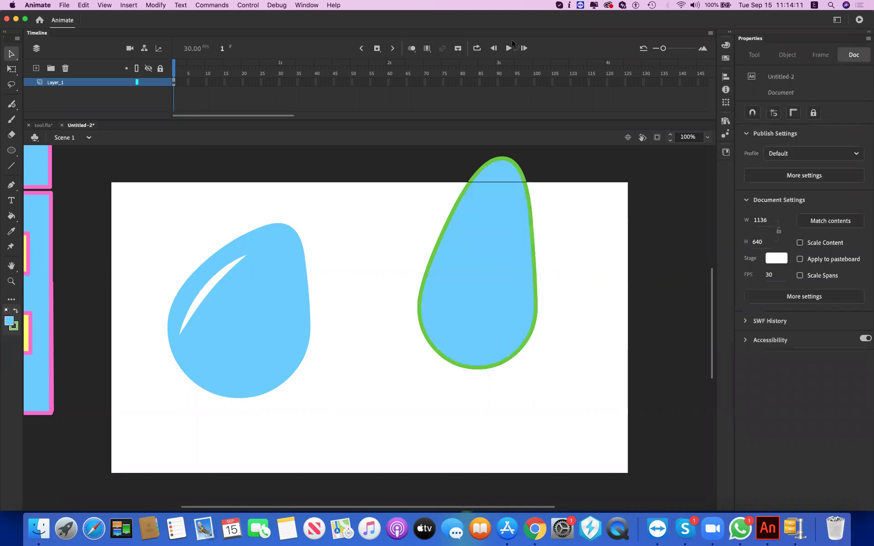
left_click_drag(512, 40, 514, 50)
left_click_drag(491, 151, 515, 155)
Step: Draw a connected zigzag of lines across the eggplant's upper part, from edge to edge, to separate a cap
left_click(11, 165)
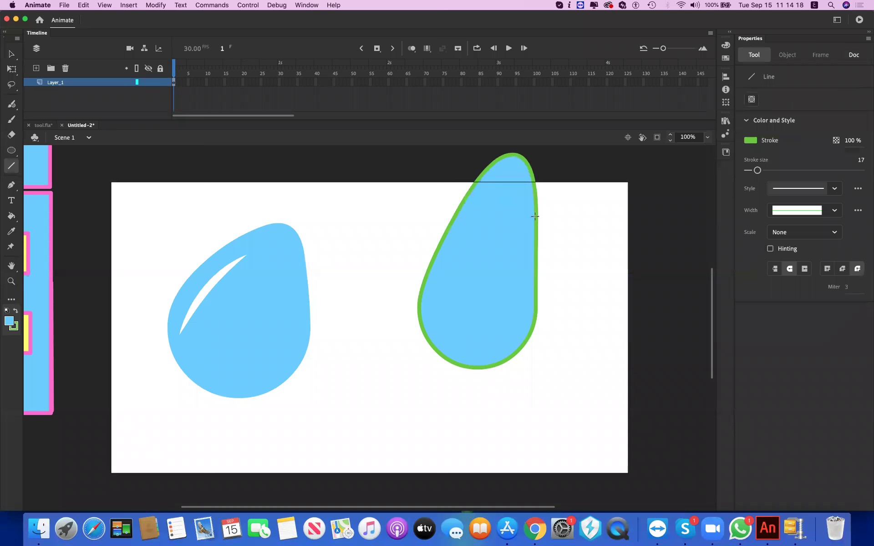
mouse_move(534, 215)
left_mouse_down()
mouse_move(525, 195)
mouse_move(510, 209)
mouse_move(505, 184)
mouse_move(492, 200)
mouse_move(484, 178)
mouse_move(487, 187)
left_mouse_up()
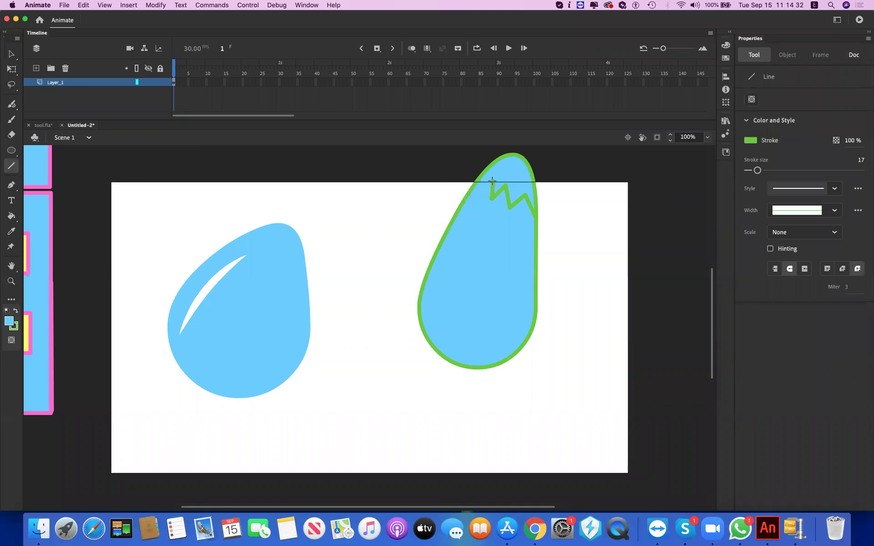
left_click_drag(470, 191, 542, 180)
Step: Fill the eggplant's cap above the zigzag with black and its body with purple #663399
left_click(11, 216)
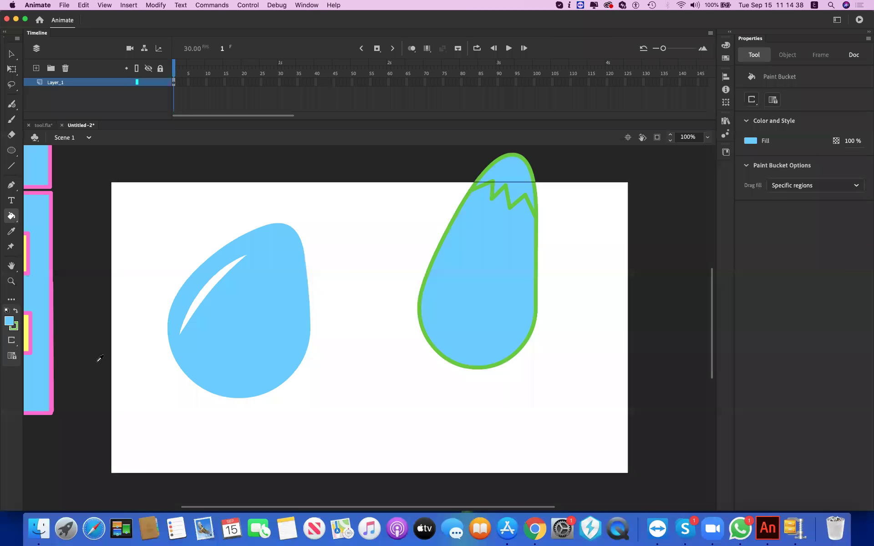
left_click(9, 321)
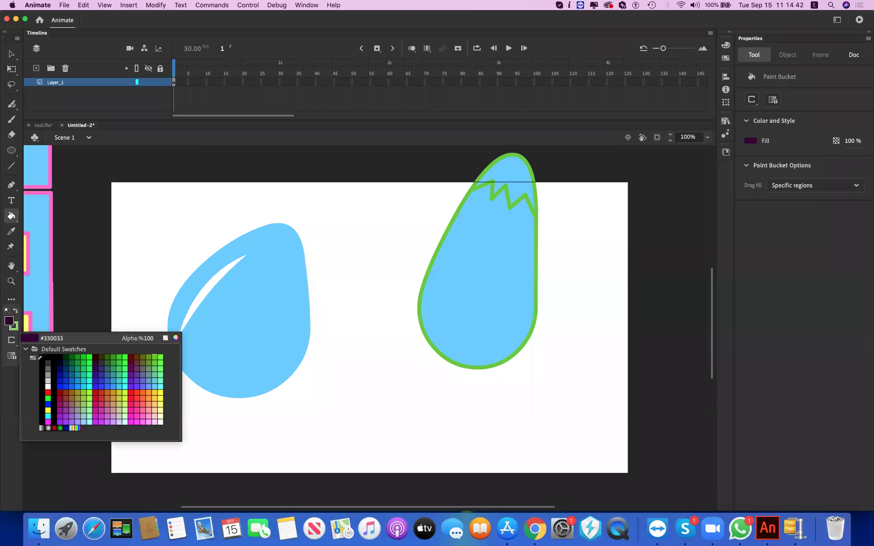
left_click(41, 357)
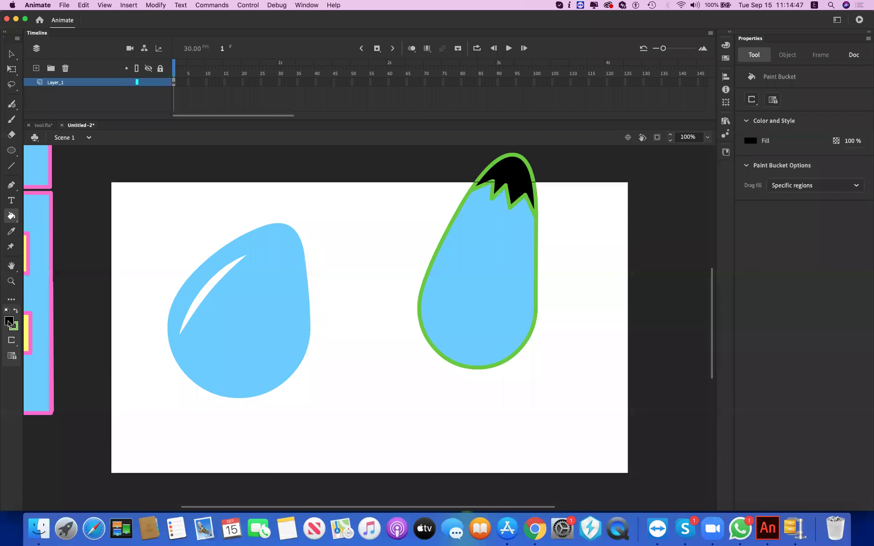
left_click(8, 322)
left_click(143, 369)
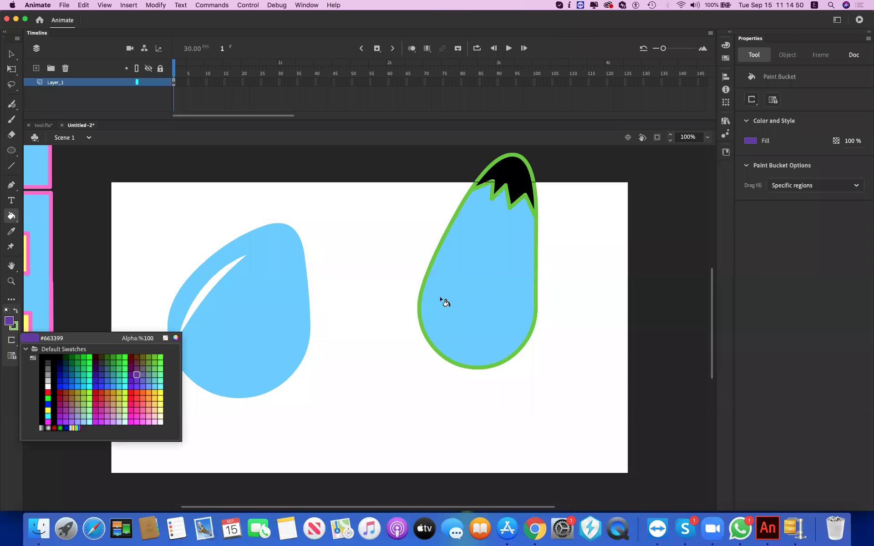
left_click(137, 375)
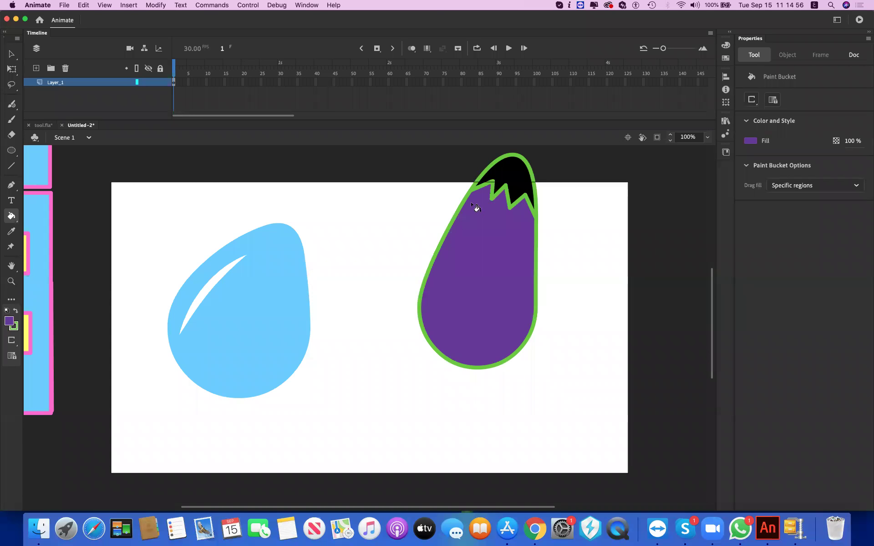
Step: Delete the eggplant's green outline together with its connected zigzag lines, keeping the fills
left_click(12, 55)
mouse_move(371, 411)
left_mouse_down()
mouse_move(549, 153)
mouse_move(571, 145)
left_mouse_up()
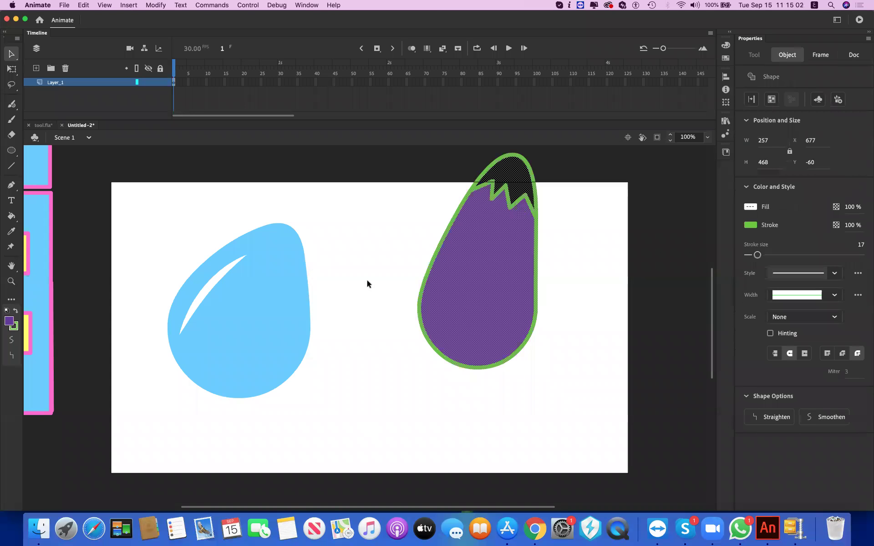
left_click(540, 237)
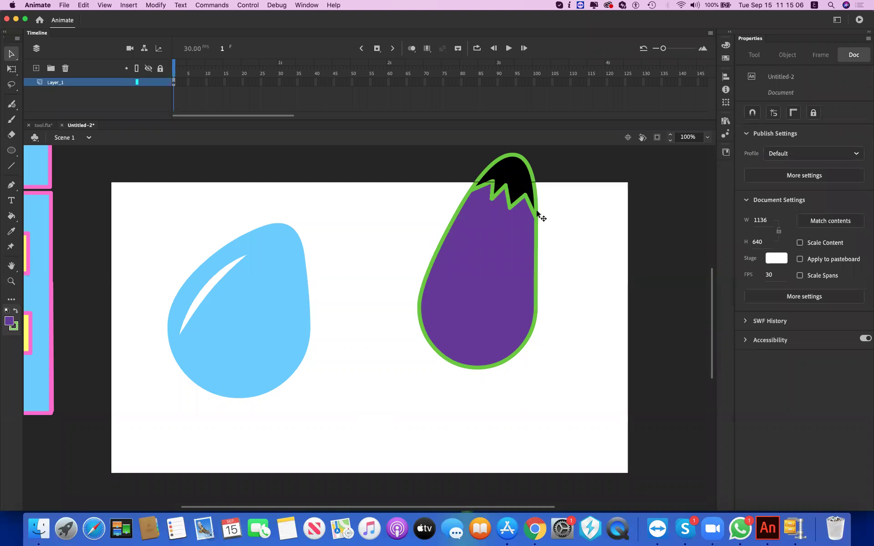
left_click(537, 212)
double_click(537, 212)
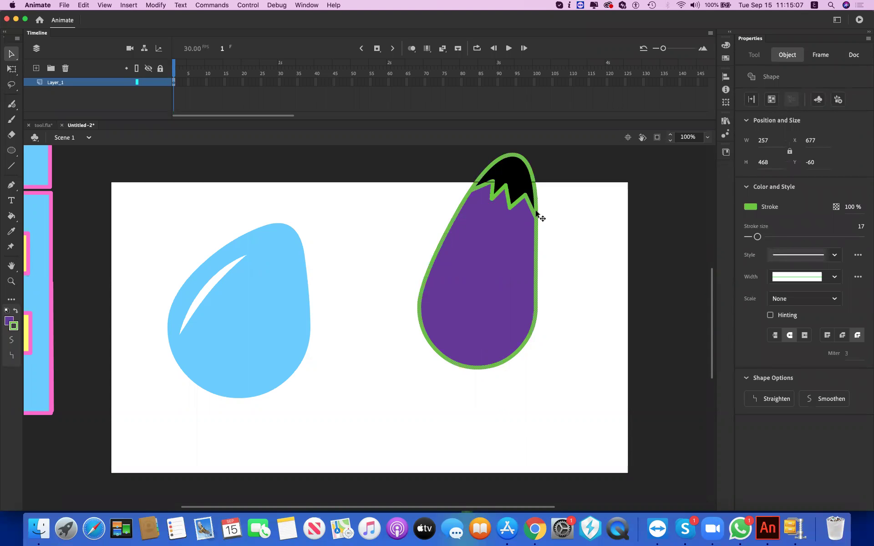
key("Delete")
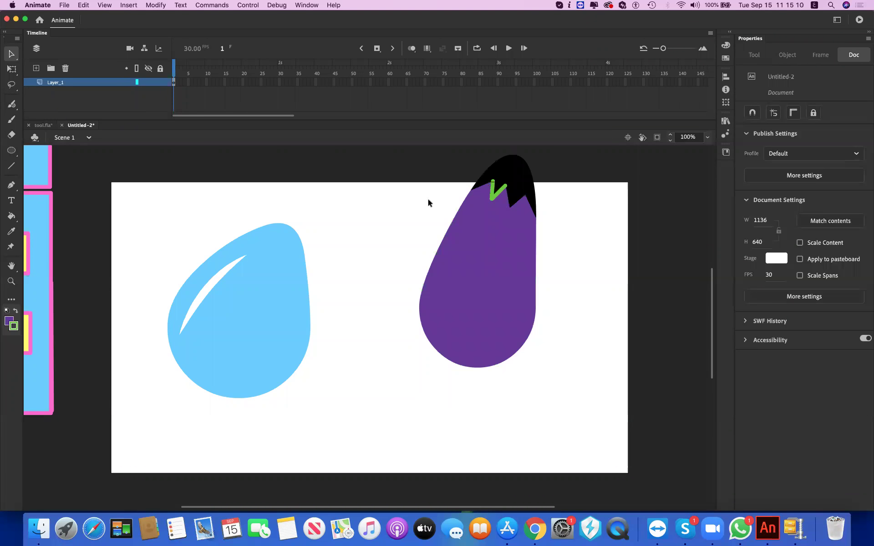
Step: Replace the eggplant with a purple, green-outlined oval and pull its upper edge up and to the right into a tapered shape
left_click_drag(637, 422, 432, 323)
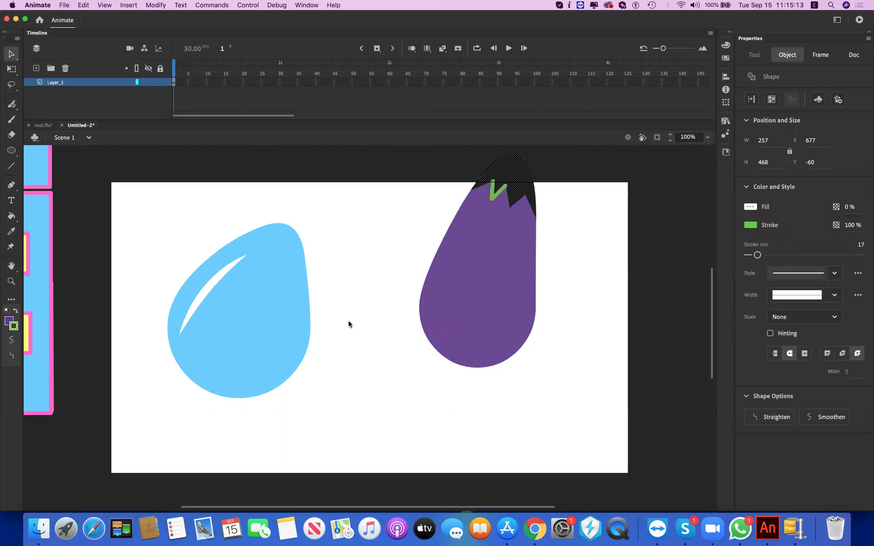
key("Delete")
key("o")
mouse_move(413, 304)
left_mouse_down()
mouse_move(504, 437)
mouse_move(524, 444)
left_mouse_up()
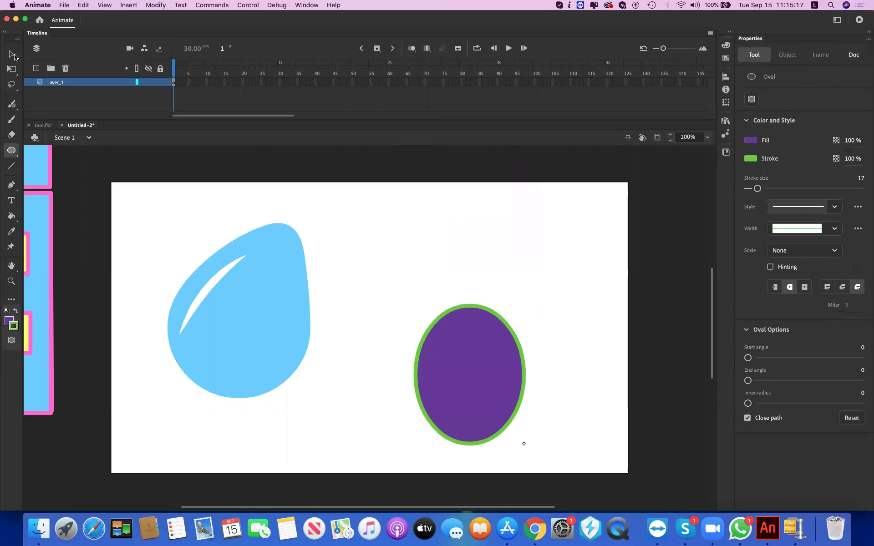
key("v")
left_click_drag(532, 197, 534, 227)
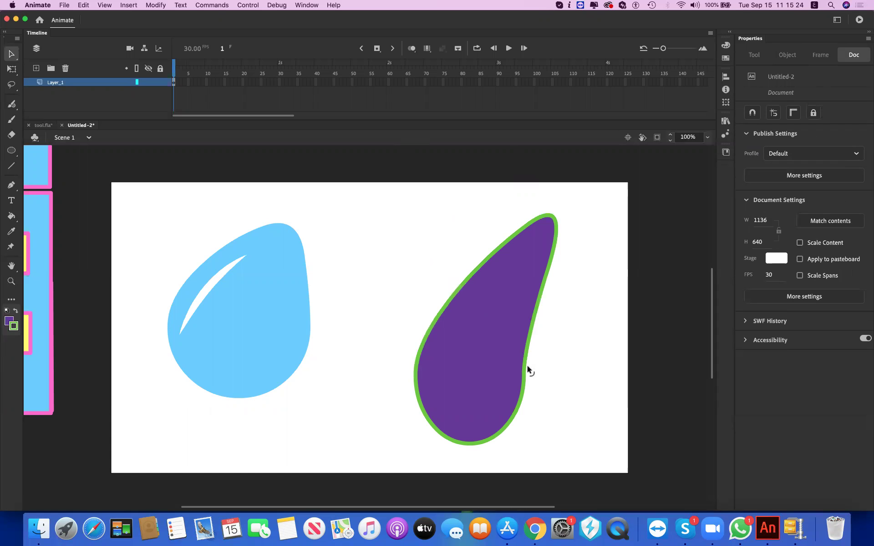